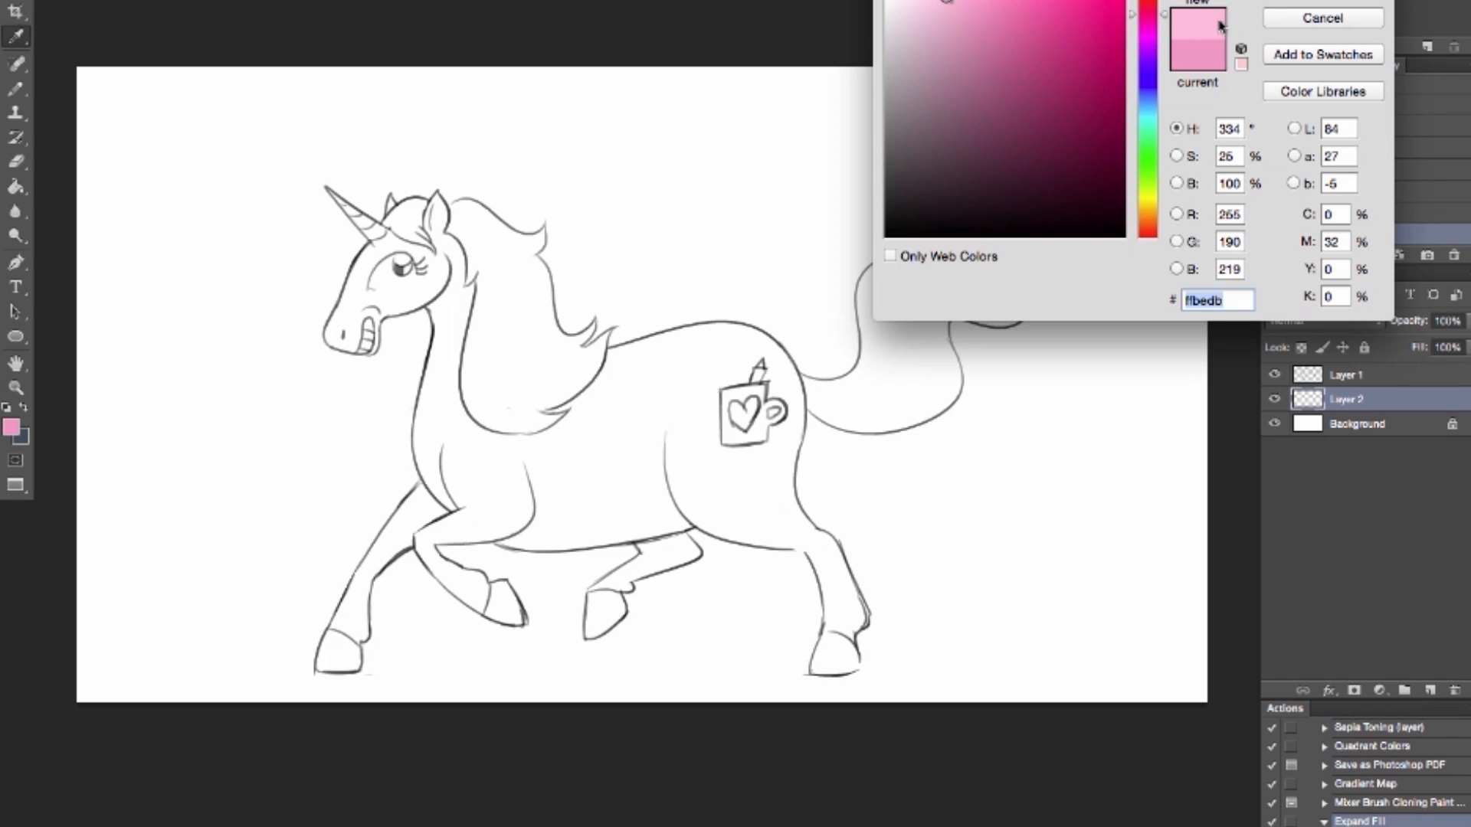
Step: Confirm the light pink color and trace it inside the unicorn's head, neck, chest and front leg outlines with the Pencil
key(Return)
mouse_move(452, 507)
mouse_down()
mouse_move(419, 461)
mouse_move(436, 312)
mouse_up()
drag(372, 351, 381, 317)
drag(384, 313, 434, 295)
mouse_move(360, 350)
mouse_down()
mouse_move(398, 283)
mouse_move(336, 345)
mouse_move(358, 287)
mouse_move(405, 292)
mouse_move(432, 268)
mouse_move(371, 256)
mouse_move(402, 246)
mouse_move(439, 268)
mouse_move(414, 213)
mouse_move(391, 206)
mouse_move(354, 273)
mouse_move(390, 244)
mouse_move(368, 251)
mouse_move(387, 207)
mouse_move(443, 245)
mouse_move(429, 228)
mouse_move(443, 225)
mouse_move(449, 313)
mouse_move(460, 301)
mouse_move(445, 385)
mouse_move(459, 513)
mouse_up()
drag(386, 236, 377, 241)
mouse_move(461, 420)
mouse_down()
mouse_move(479, 437)
mouse_move(457, 466)
mouse_up()
mouse_move(360, 605)
mouse_down()
mouse_move(375, 565)
mouse_move(400, 548)
mouse_move(391, 528)
mouse_move(433, 525)
mouse_up()
mouse_move(498, 440)
mouse_down()
mouse_move(549, 425)
mouse_move(609, 366)
mouse_move(720, 327)
mouse_move(766, 341)
mouse_move(795, 487)
mouse_move(858, 613)
mouse_move(815, 536)
mouse_move(693, 515)
mouse_move(512, 548)
mouse_move(475, 600)
mouse_move(480, 575)
mouse_move(444, 563)
mouse_move(477, 607)
mouse_up()
Step: Paint the belly edge and raised legs light pink, and fill the enclosed body with the Paint Bucket
mouse_move(433, 546)
mouse_down()
mouse_move(509, 533)
mouse_move(495, 512)
mouse_move(440, 549)
mouse_move(497, 550)
mouse_up()
click(457, 517)
mouse_move(803, 513)
mouse_down()
mouse_move(796, 539)
mouse_move(762, 543)
mouse_up()
mouse_move(593, 588)
mouse_down()
mouse_move(642, 550)
mouse_move(604, 587)
mouse_move(683, 563)
mouse_move(649, 559)
mouse_move(660, 524)
mouse_up()
click(627, 599)
click(474, 569)
key(g)
click(606, 479)
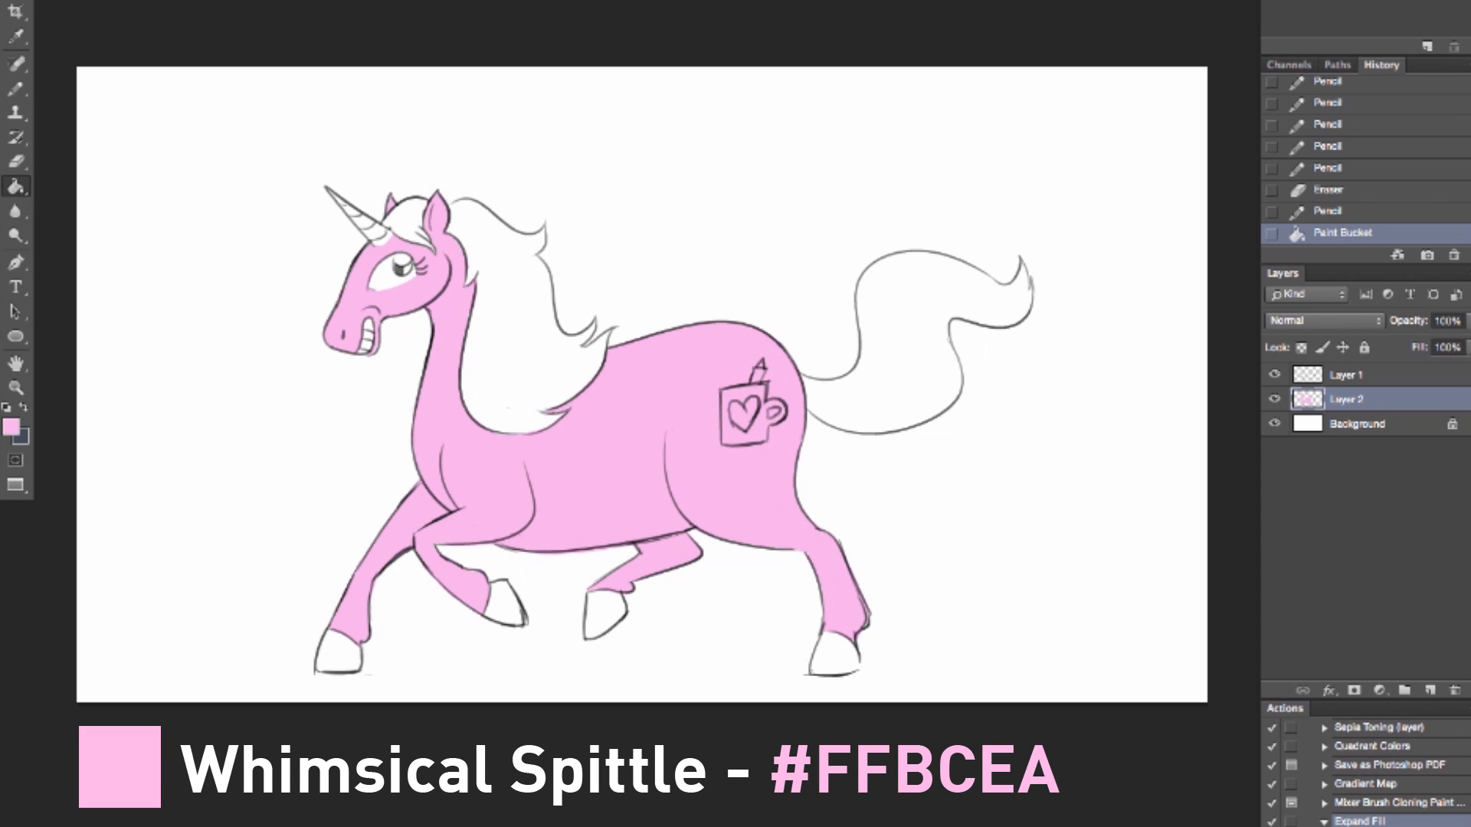
Step: Set the foreground color to purple (#CE5EFC) and color all four hooves with the Pencil
click(15, 427)
click(1147, 60)
click(1036, 4)
key(Return)
key(b)
mouse_move(491, 583)
mouse_down()
mouse_move(498, 624)
mouse_move(517, 605)
mouse_move(504, 584)
mouse_move(513, 609)
mouse_up()
mouse_move(322, 639)
mouse_down()
mouse_move(354, 658)
mouse_move(331, 655)
mouse_move(343, 651)
mouse_up()
mouse_move(590, 594)
mouse_down()
mouse_move(586, 632)
mouse_move(617, 616)
mouse_move(605, 597)
mouse_move(597, 625)
mouse_move(617, 609)
mouse_up()
mouse_move(814, 644)
mouse_down()
mouse_move(816, 663)
mouse_move(850, 640)
mouse_move(849, 663)
mouse_up()
Step: Color the mug on the unicorn's flank and the iris of the eye in the same purple
mouse_move(724, 399)
mouse_down()
mouse_move(726, 438)
mouse_move(762, 436)
mouse_move(783, 407)
mouse_move(721, 402)
mouse_up()
click(761, 389)
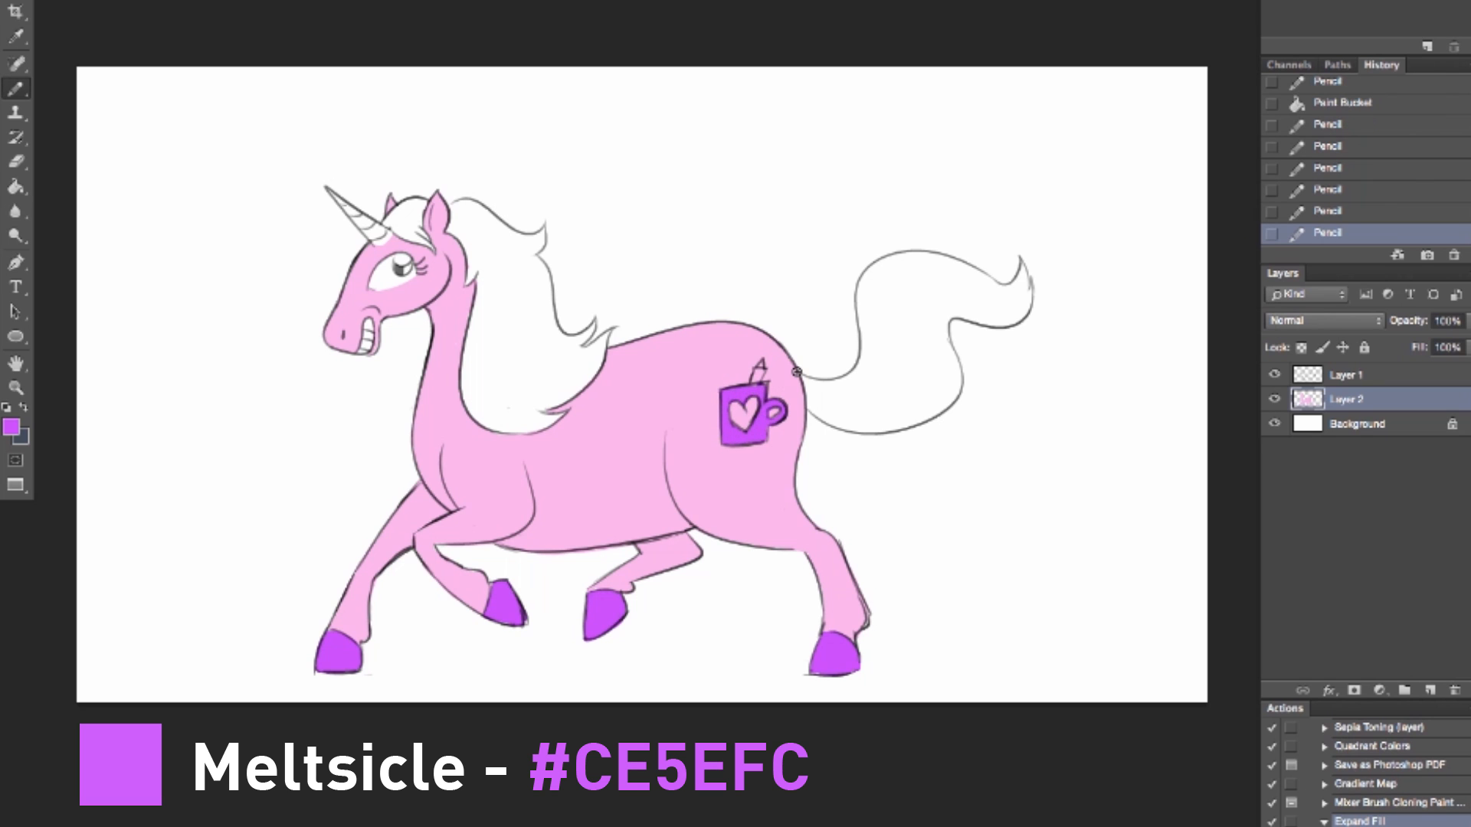
drag(399, 261, 400, 268)
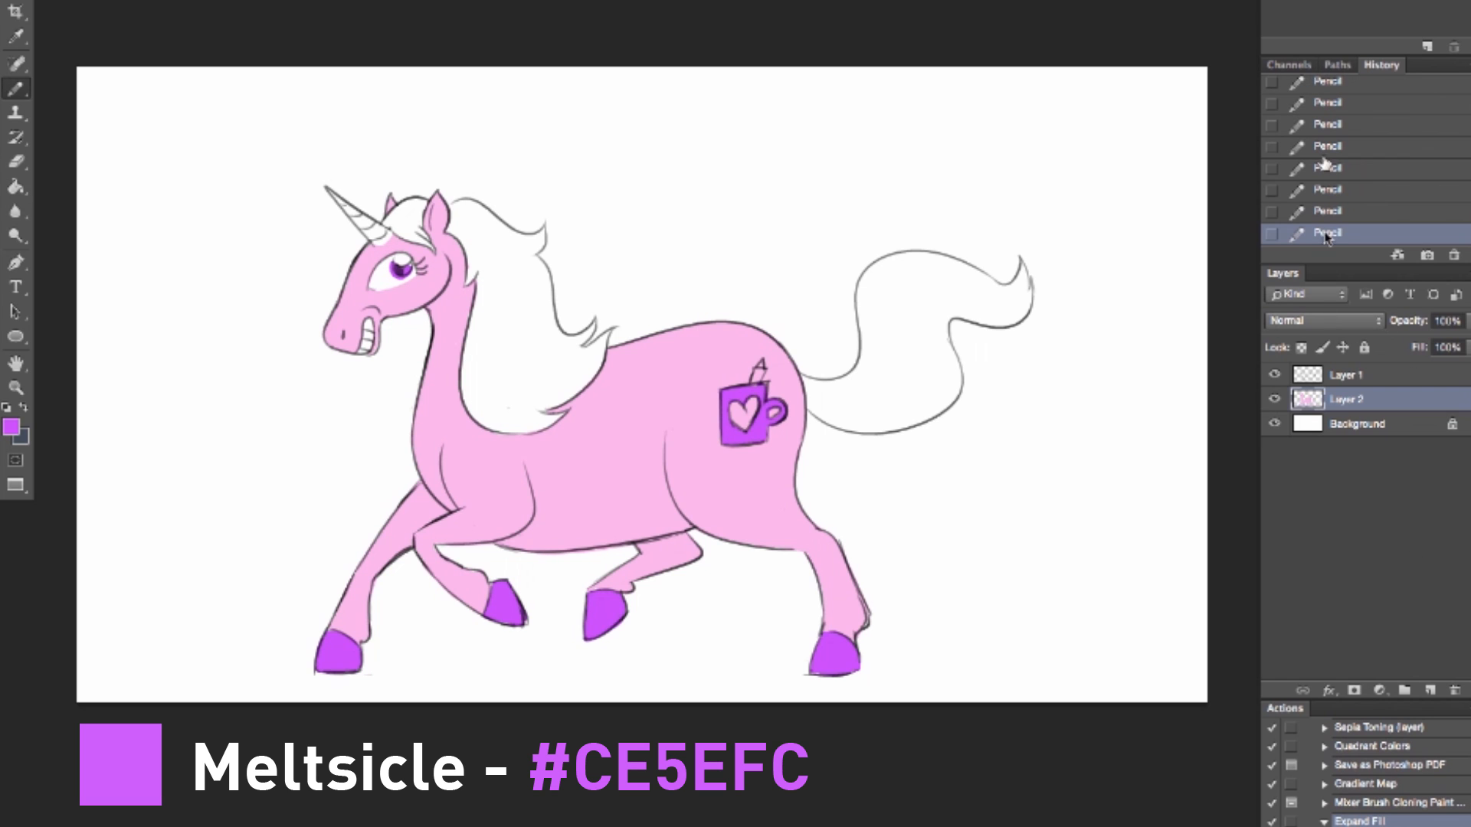
Step: Create a new layer above Layer 2 and draw yellow (#FFF339) highlights along one edge of each hoof
drag(323, 670, 329, 642)
click(1428, 691)
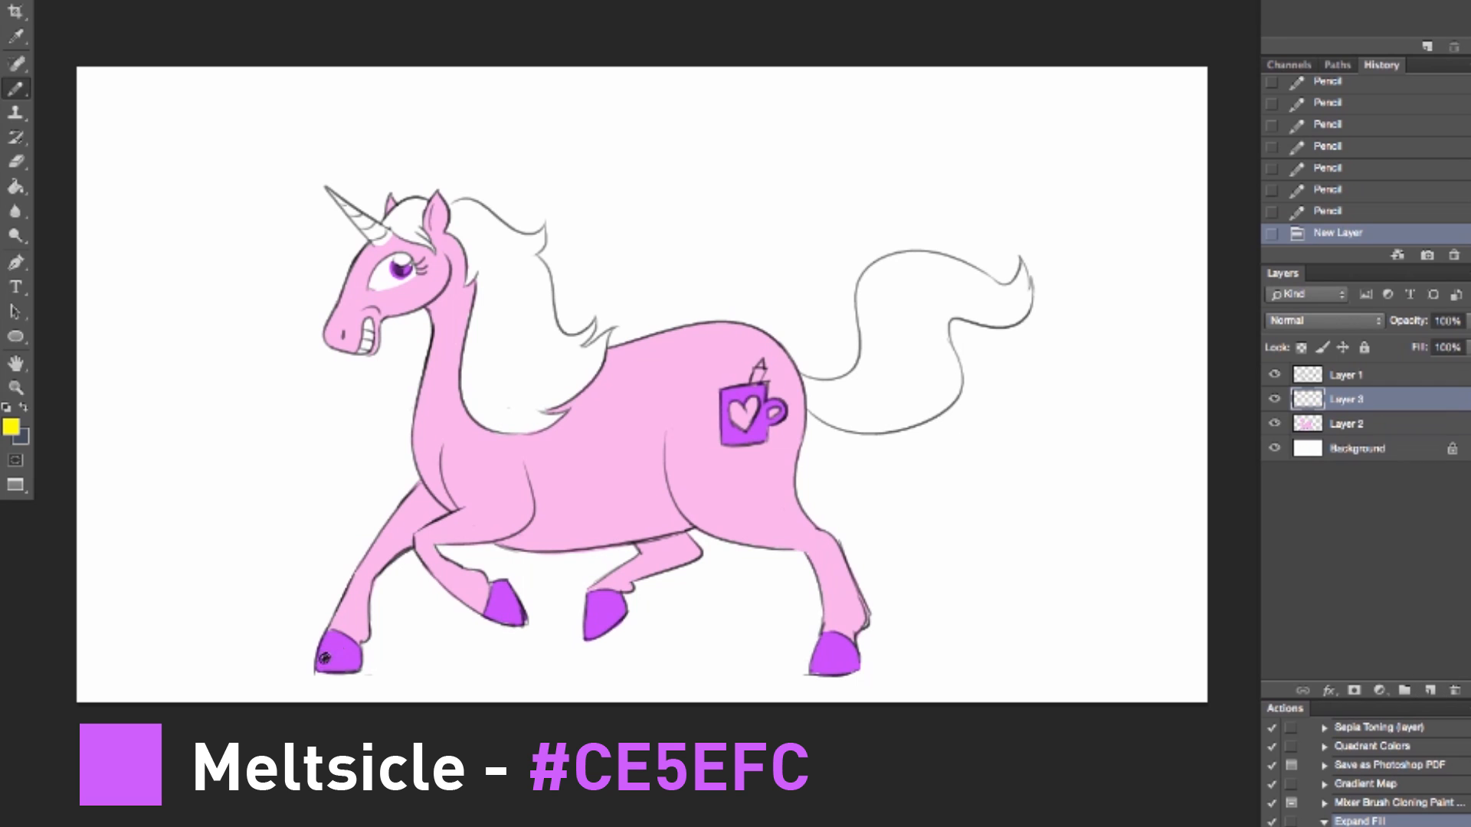
drag(322, 665, 327, 636)
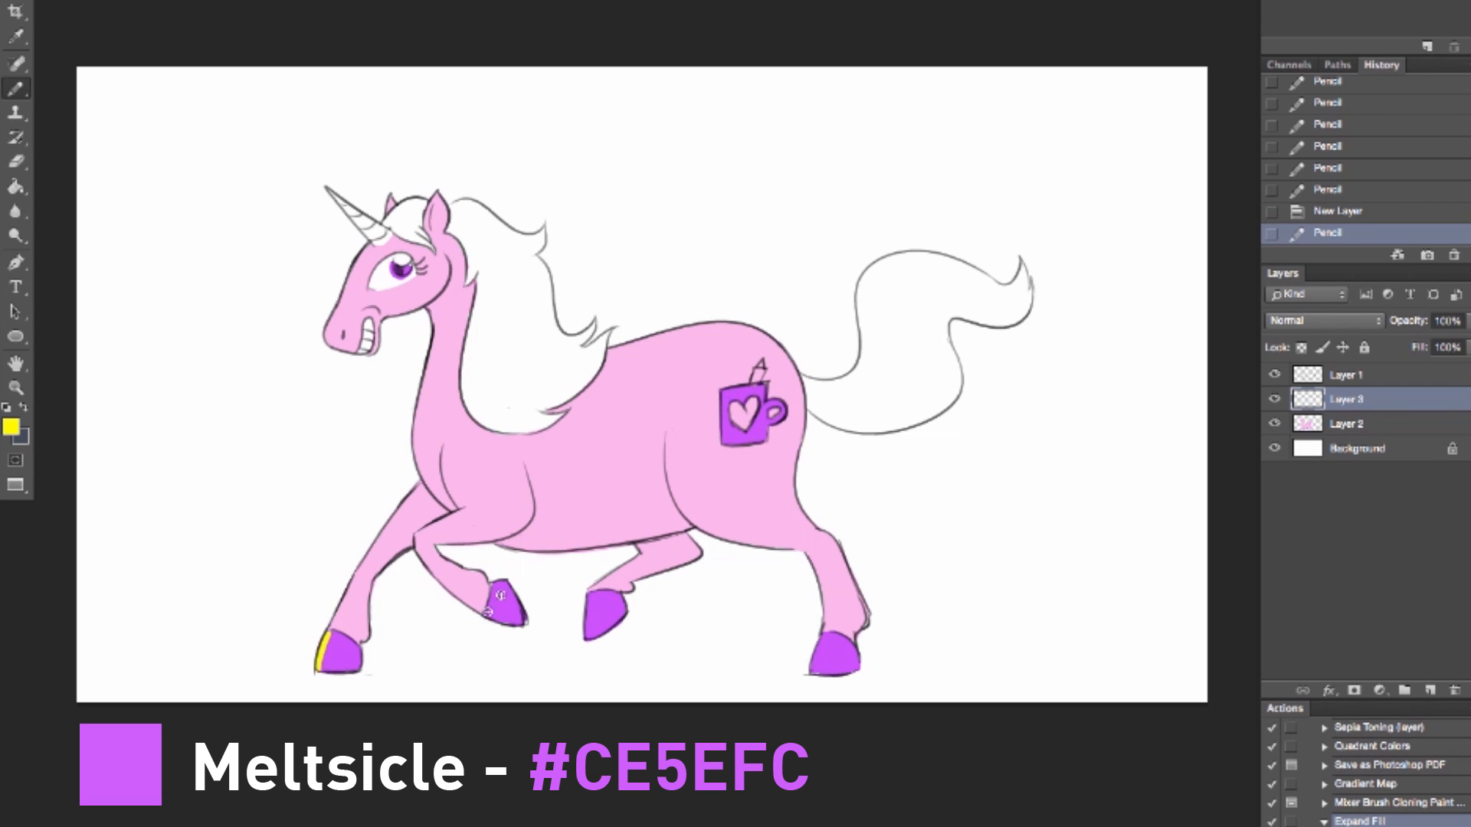
mouse_move(488, 614)
mouse_down()
mouse_move(524, 625)
mouse_move(590, 595)
mouse_up()
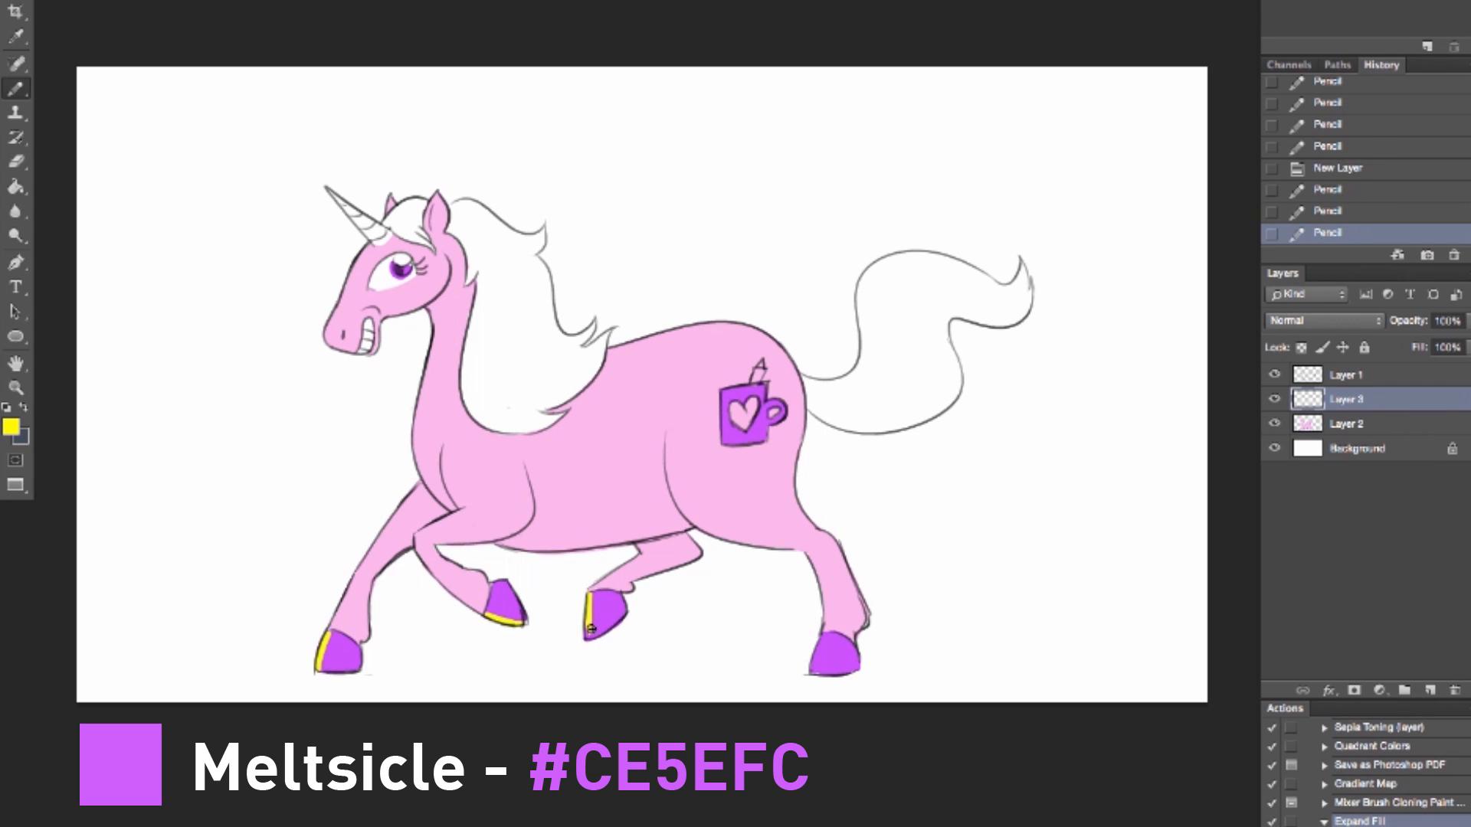
drag(813, 672, 821, 636)
Step: Add yellow highlights to the iris, along the unicorn's back and on the upper edge of the horn
drag(400, 269, 417, 259)
mouse_move(611, 351)
mouse_down()
mouse_move(750, 329)
mouse_move(790, 360)
mouse_up()
key(super+z)
drag(320, 193, 379, 222)
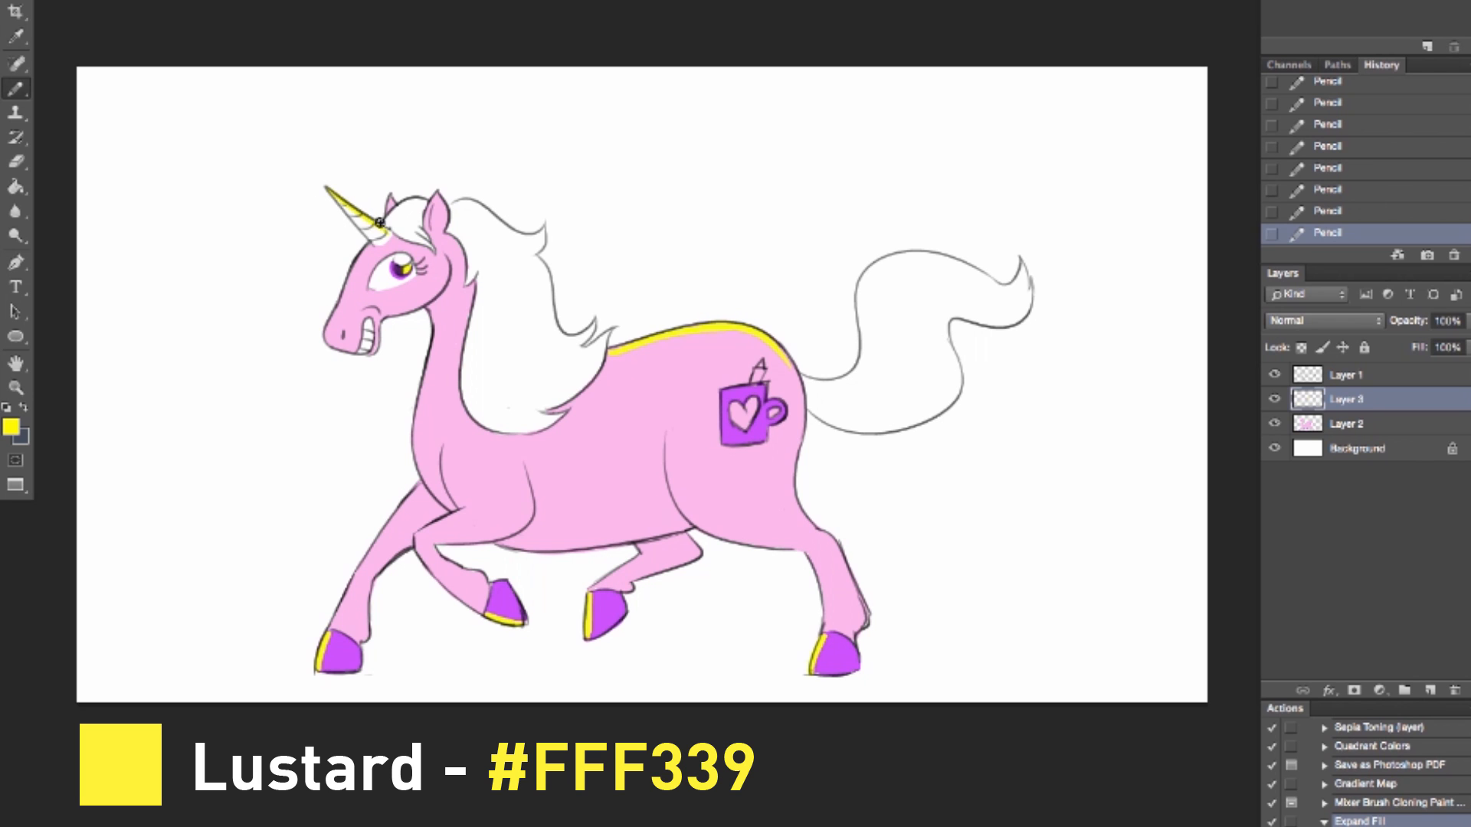
Step: Draw yellow highlights along the face, neck, chest, outer mane edge and upper tail edge
mouse_move(331, 325)
mouse_down()
mouse_move(351, 272)
mouse_move(416, 207)
mouse_up()
drag(461, 507, 444, 455)
drag(424, 481, 435, 387)
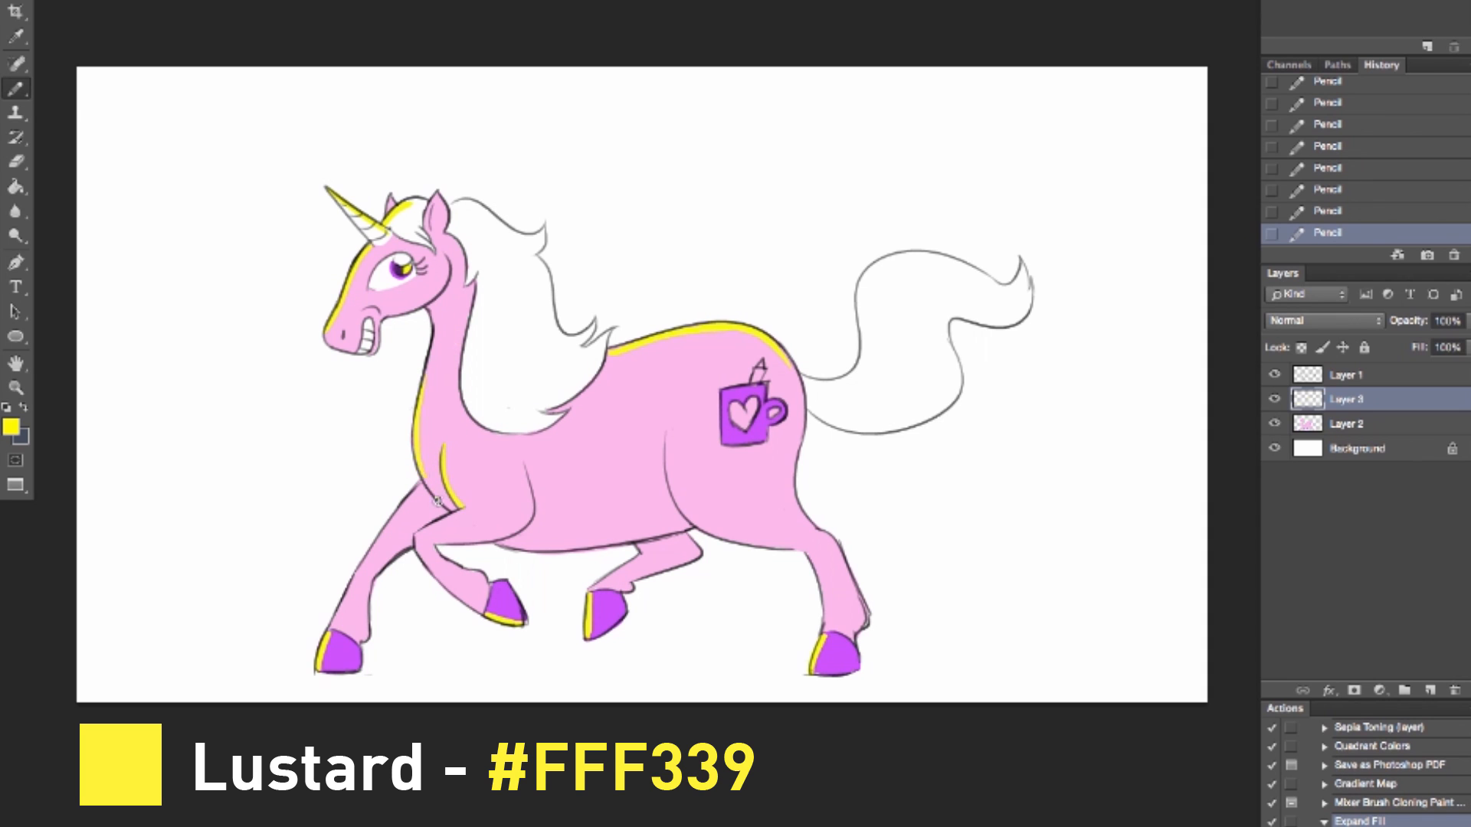
mouse_move(454, 200)
mouse_down()
mouse_move(535, 234)
mouse_move(515, 233)
mouse_move(575, 337)
mouse_up()
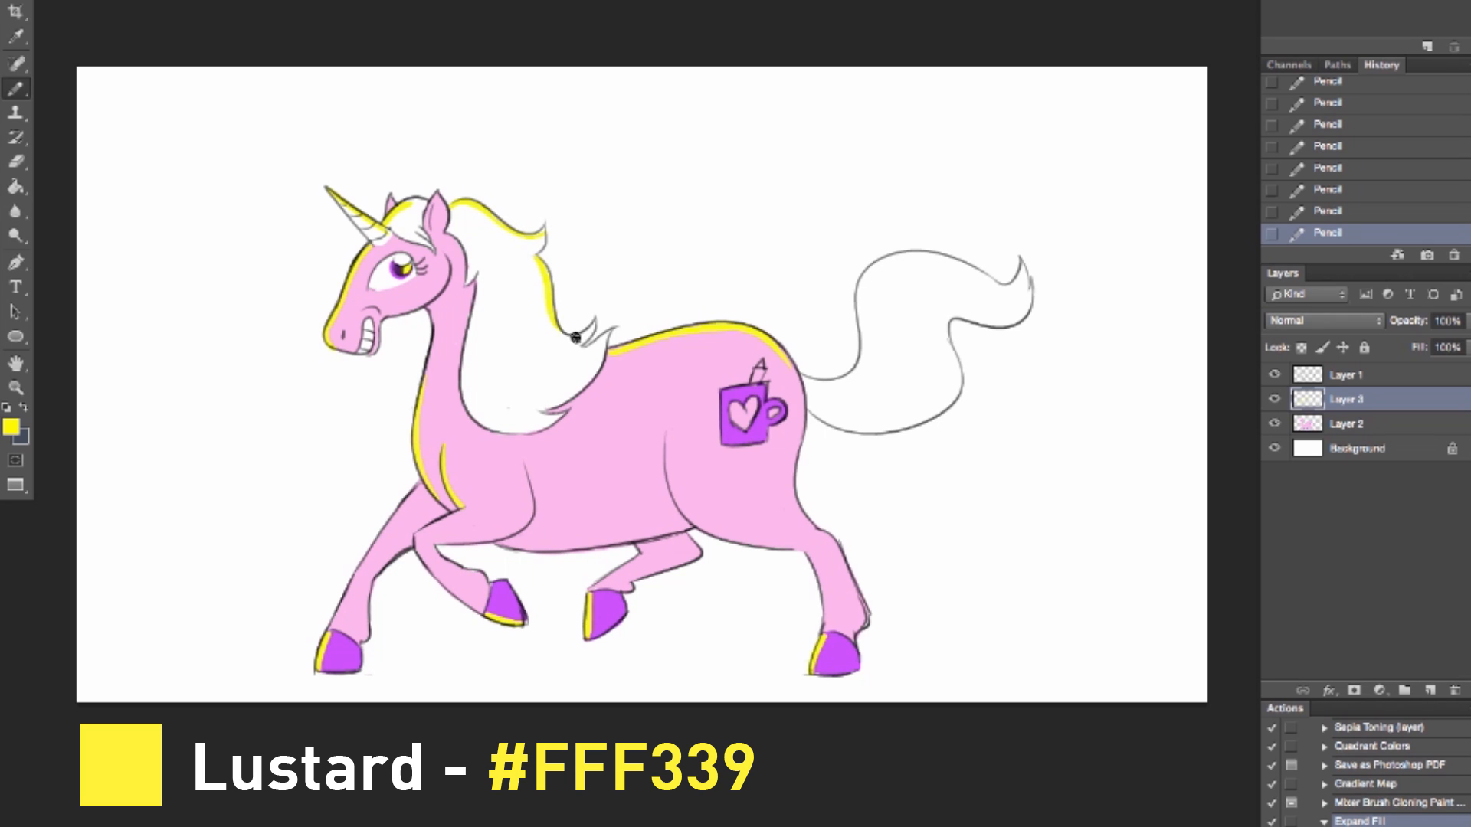
mouse_move(808, 377)
mouse_down()
mouse_move(868, 354)
mouse_move(848, 373)
mouse_move(892, 256)
mouse_up()
drag(993, 288, 1019, 260)
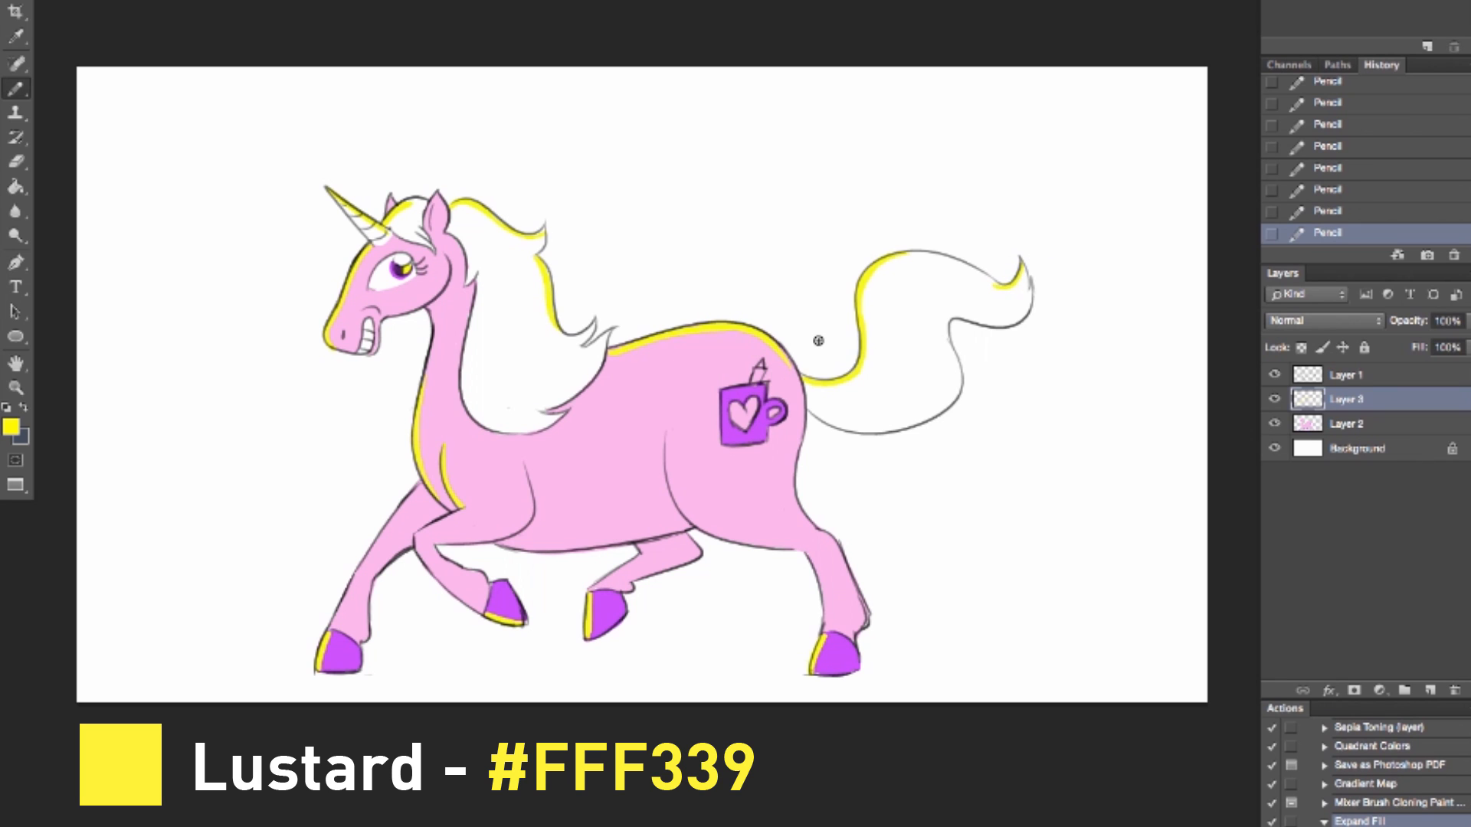
Step: On Layer 2, color the horn's base band, the mug's heart and the stick above the mug red (#F21622)
click(1346, 429)
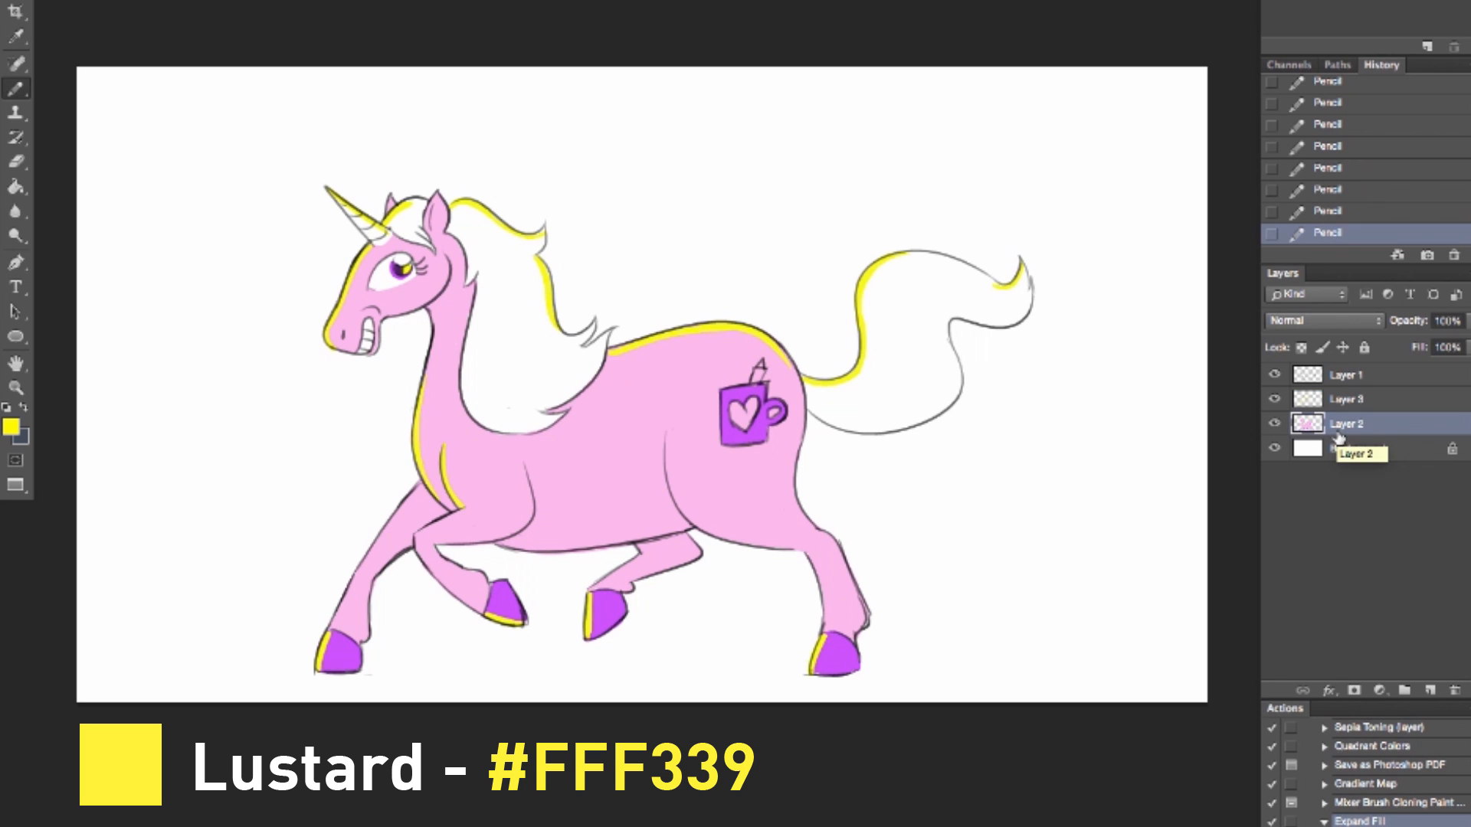
click(1341, 4)
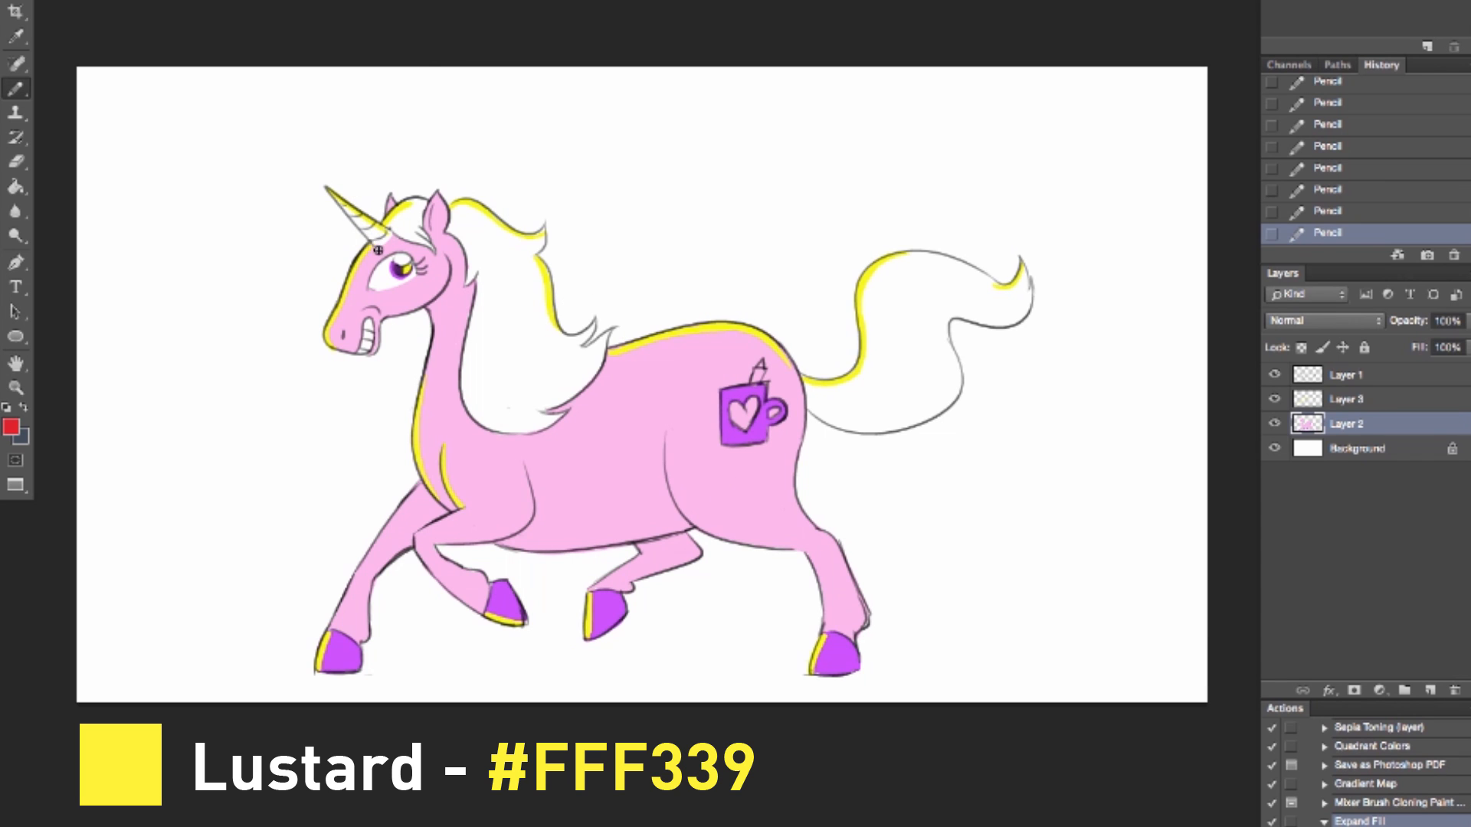
drag(373, 244, 377, 239)
key(ctrl+z)
key(ctrl+z)
drag(371, 241, 379, 238)
drag(739, 421, 742, 420)
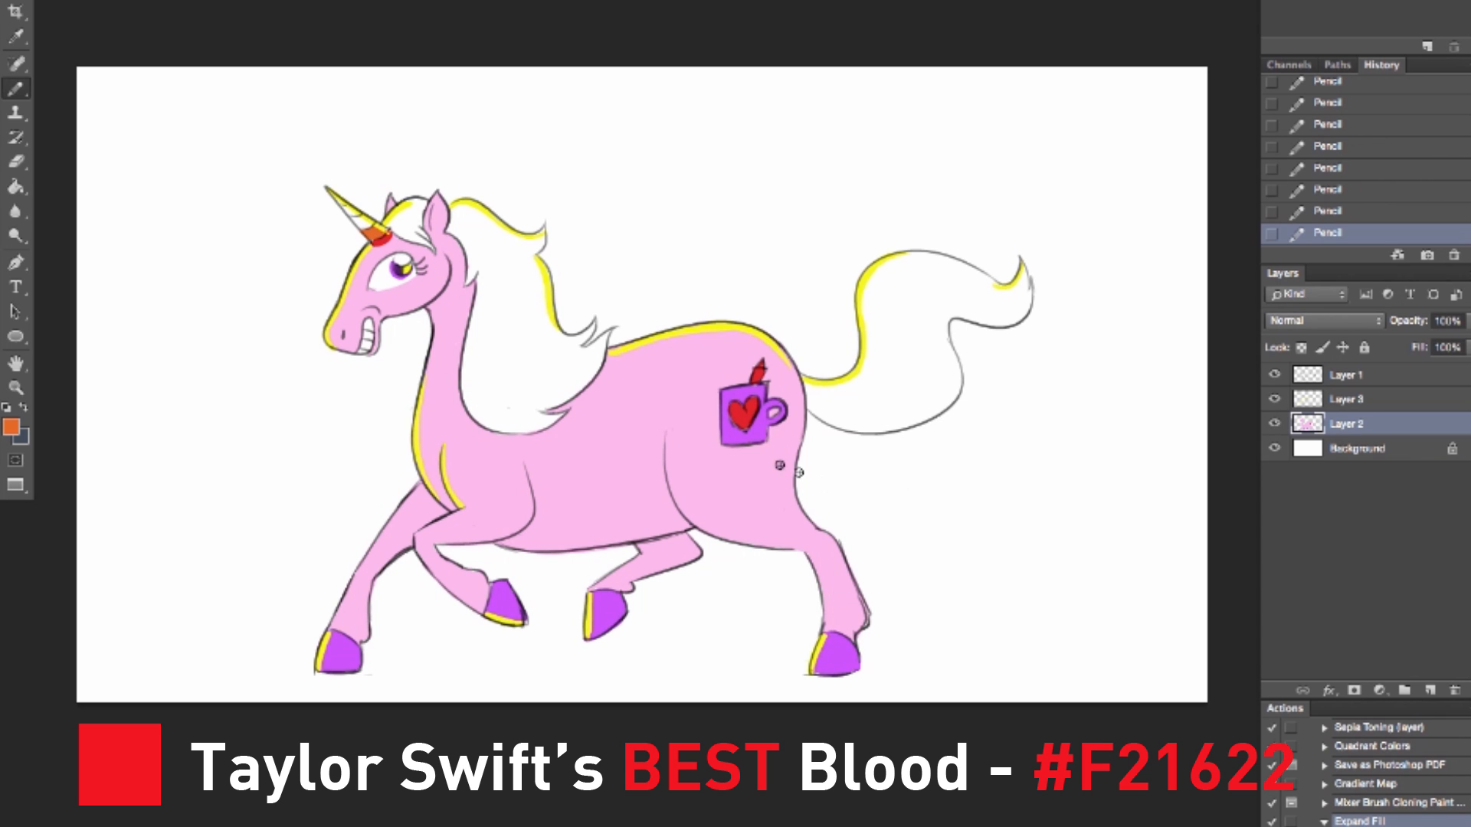
Step: Set the foreground color to orange (#F28D22) and fill the horn's second band with the Paint Bucket
click(11, 426)
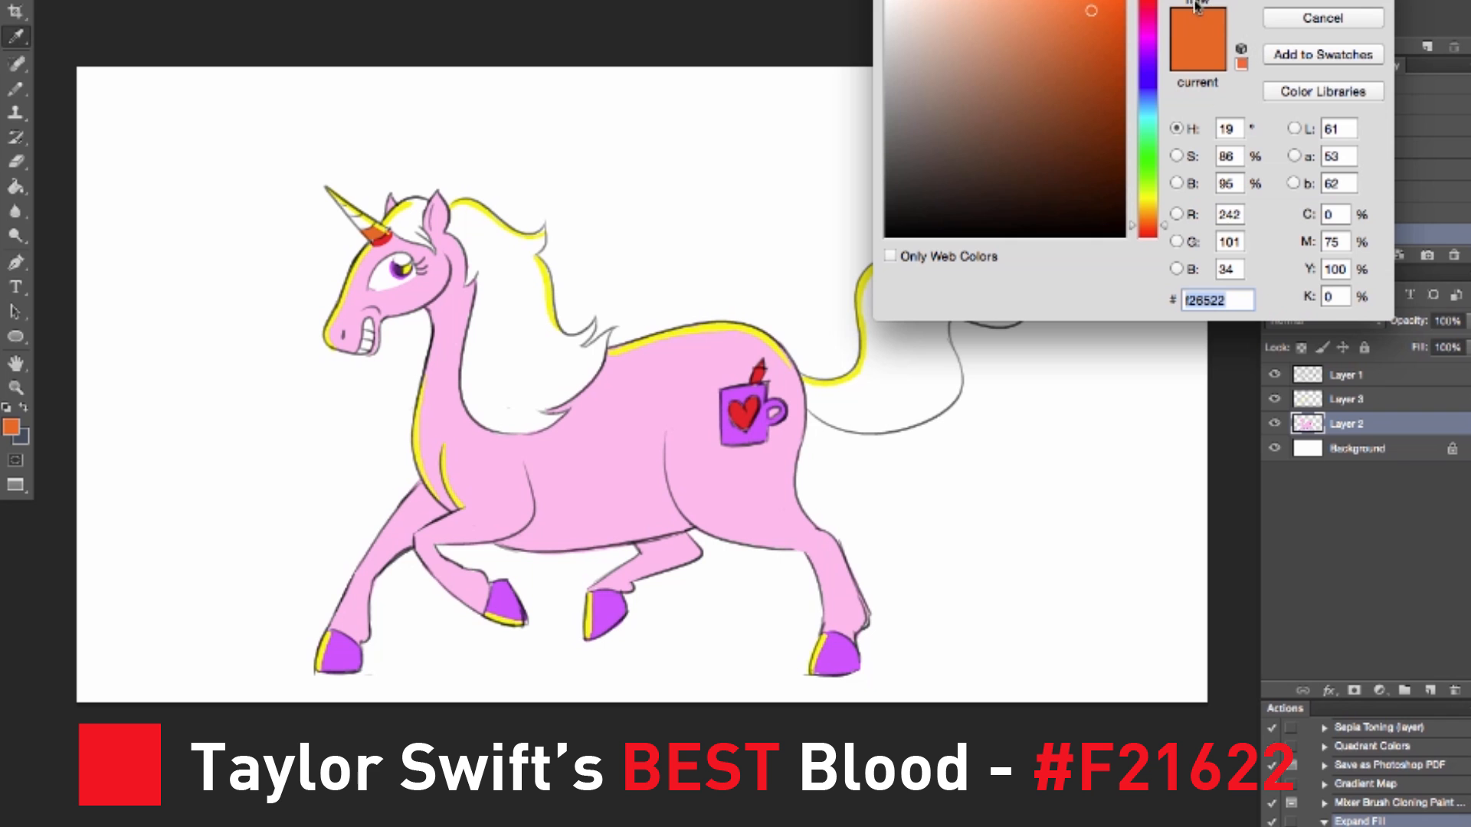
drag(1141, 225, 1142, 216)
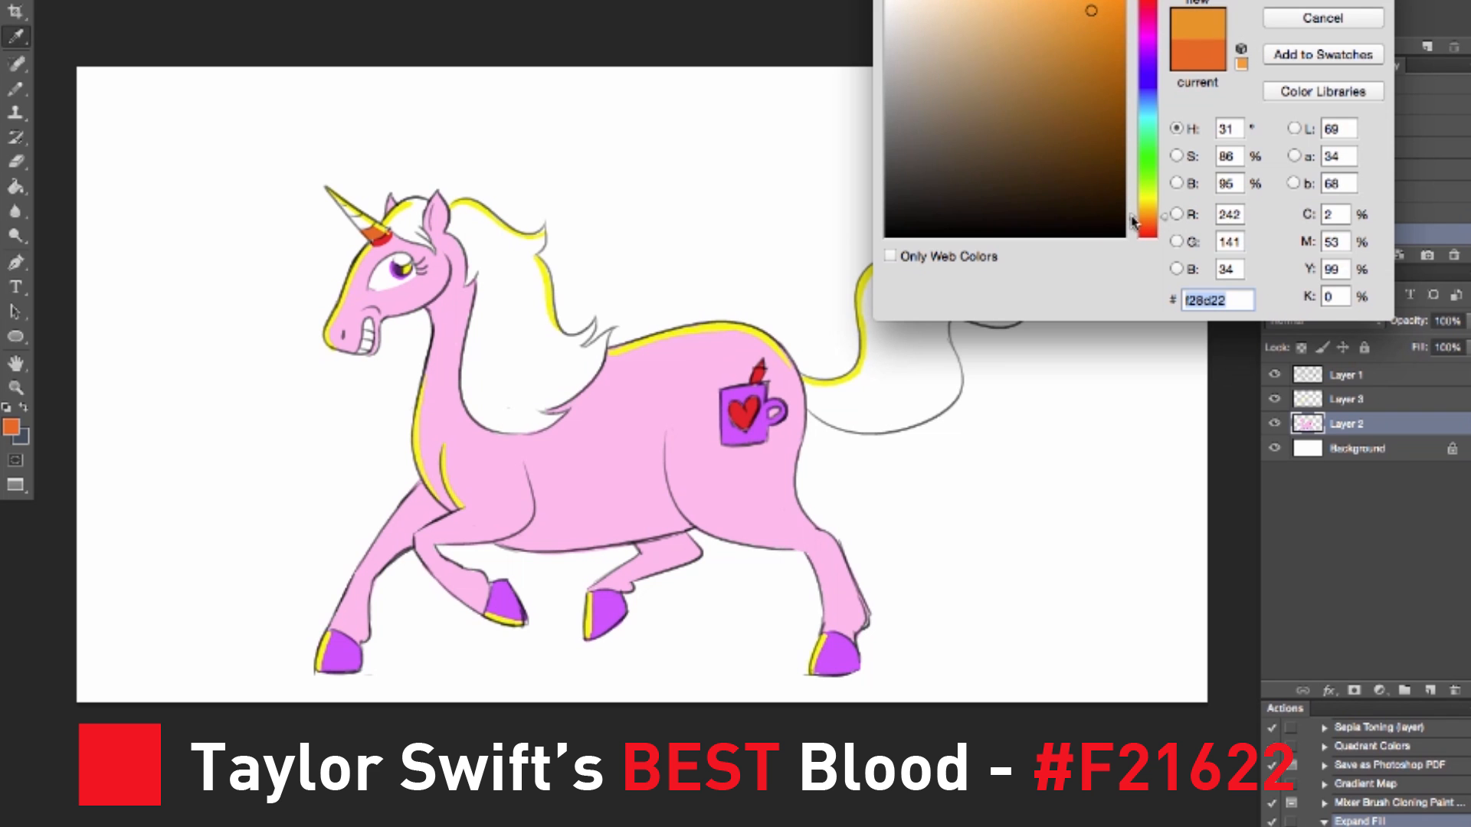
click(1293, 2)
click(15, 186)
click(383, 236)
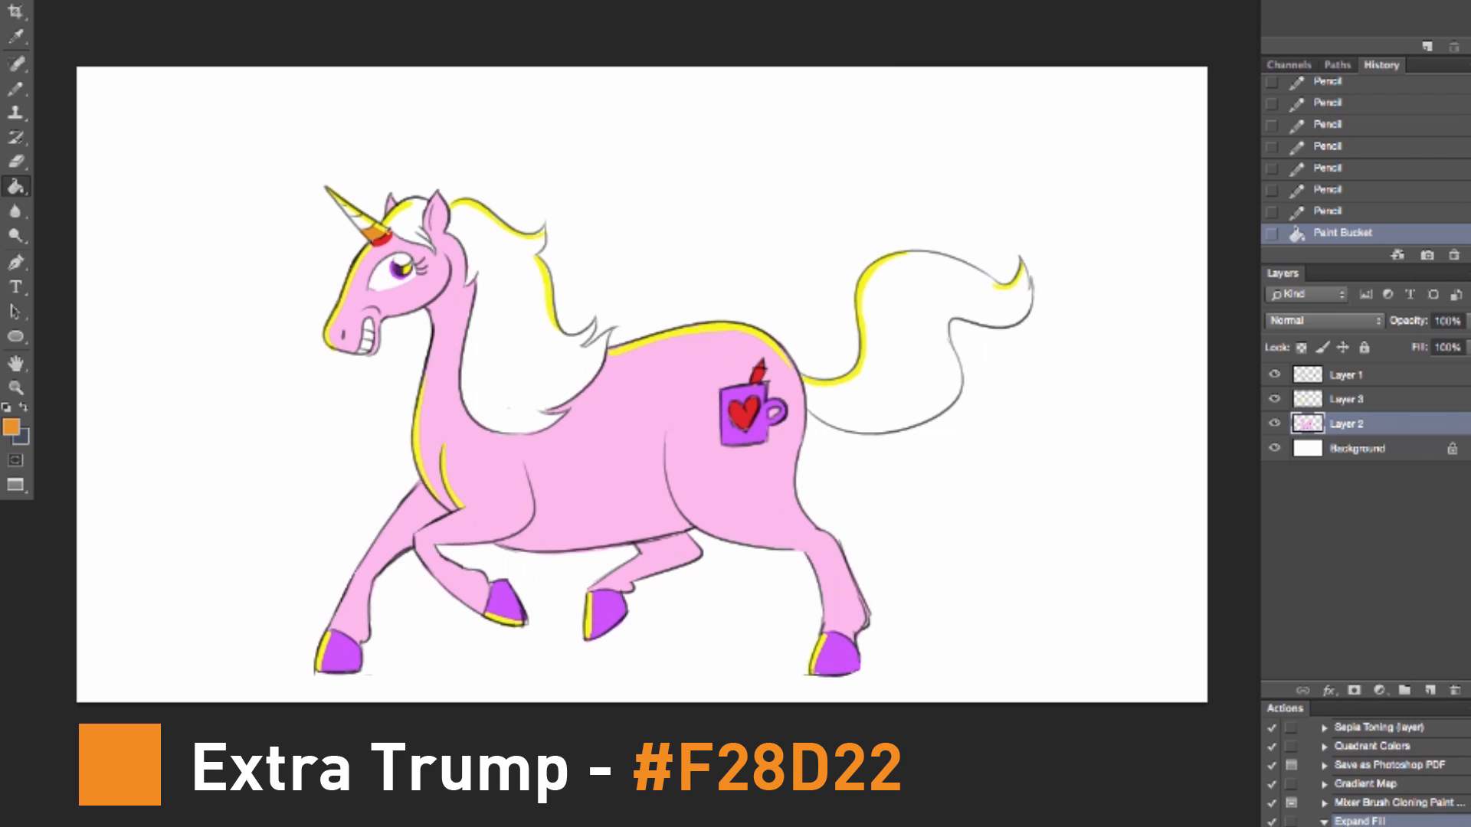
Step: Set the foreground color to golden yellow (#F1C015) and color the horn's third band with the Pencil
click(16, 88)
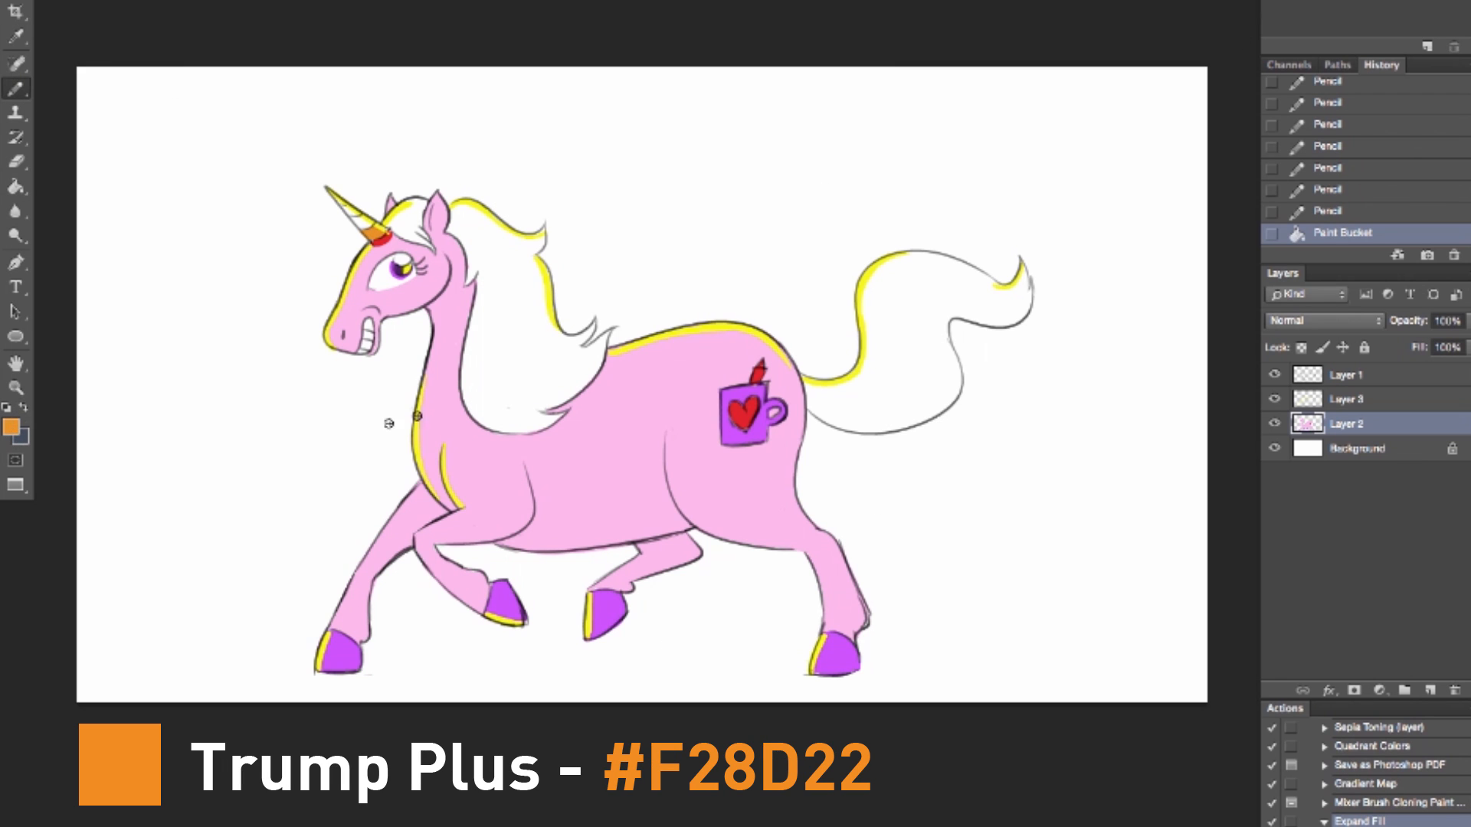
click(11, 429)
drag(1134, 216, 1134, 208)
click(1107, 1)
click(1307, 2)
drag(365, 217, 371, 222)
drag(362, 218, 369, 222)
drag(363, 220, 368, 217)
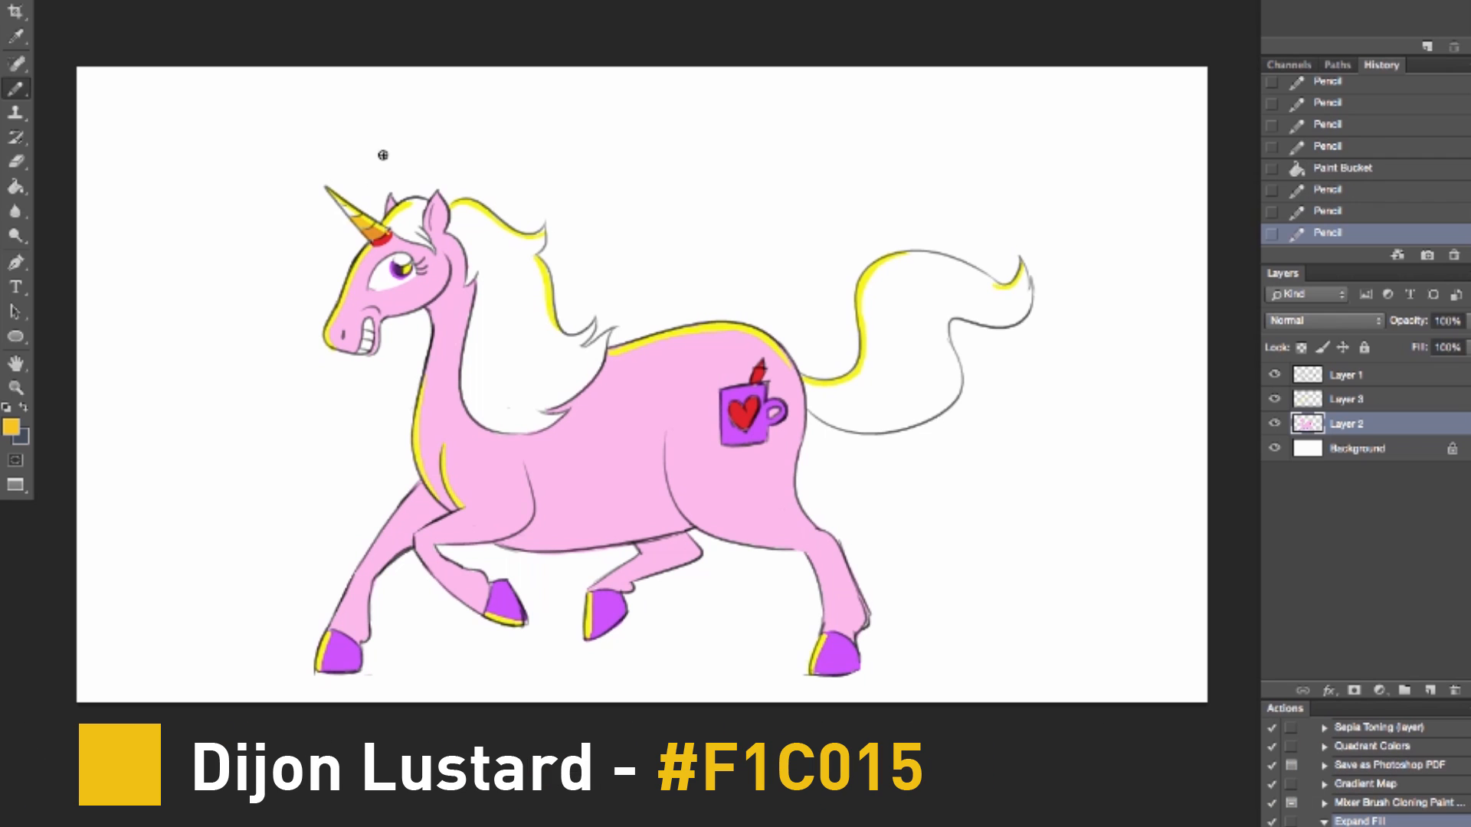
Step: Set the foreground color to green (#68CC00) and paint the remaining section of the horn toward its tip
click(11, 426)
click(1113, 46)
click(1241, 63)
click(1300, 2)
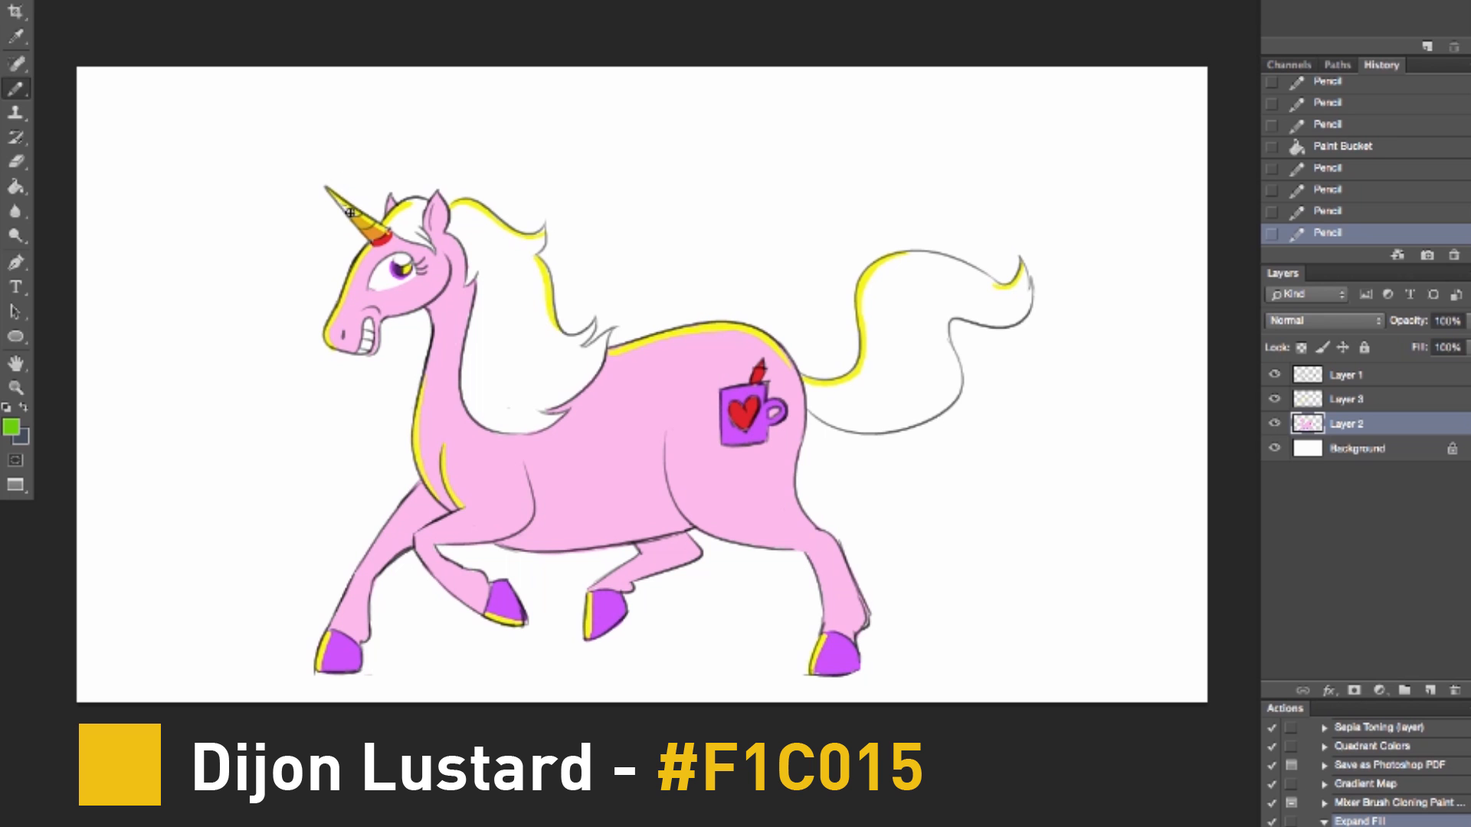
mouse_move(346, 210)
mouse_down()
mouse_move(378, 223)
mouse_move(354, 202)
mouse_up()
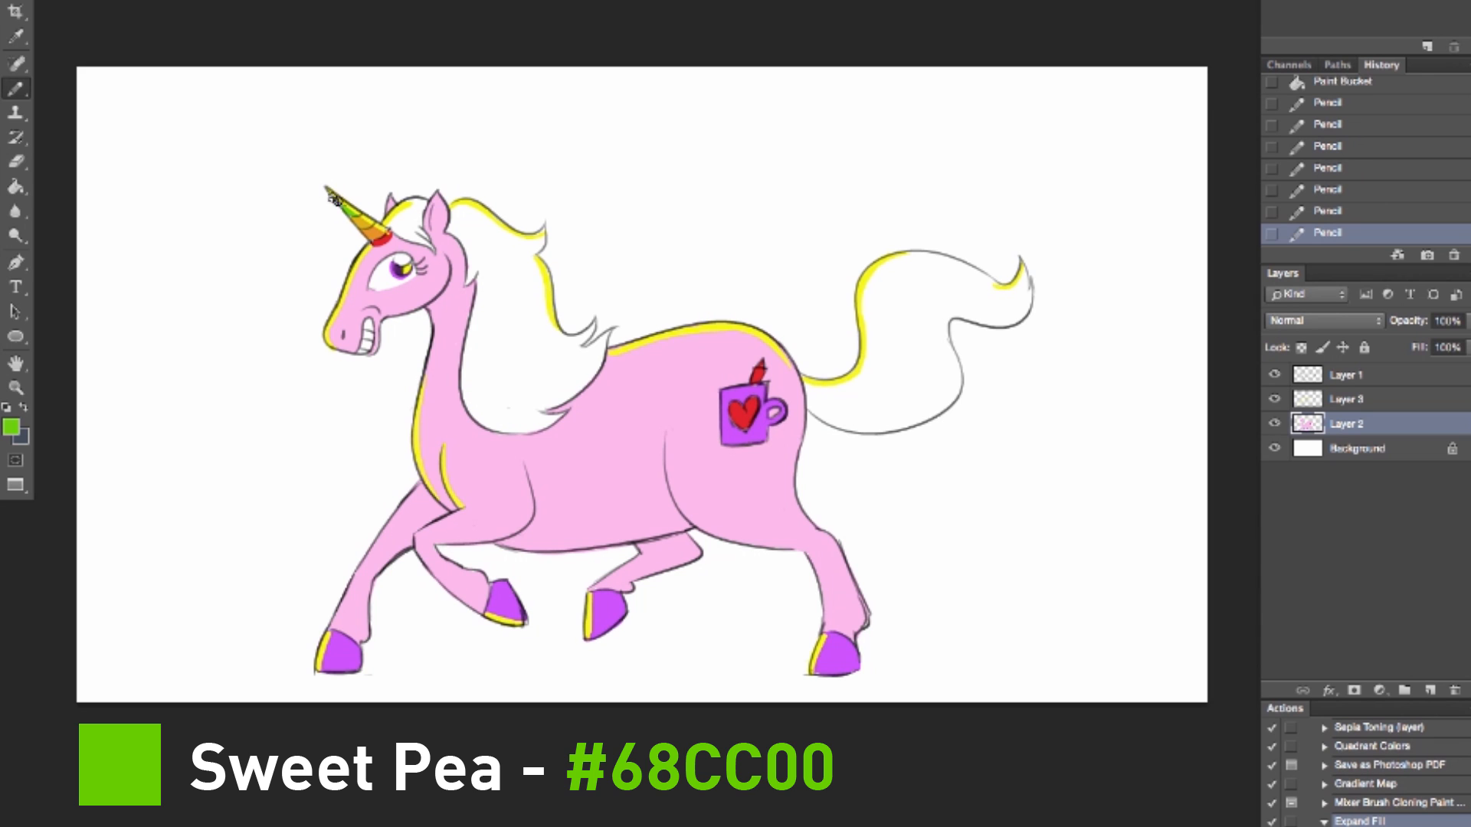
drag(334, 199, 360, 213)
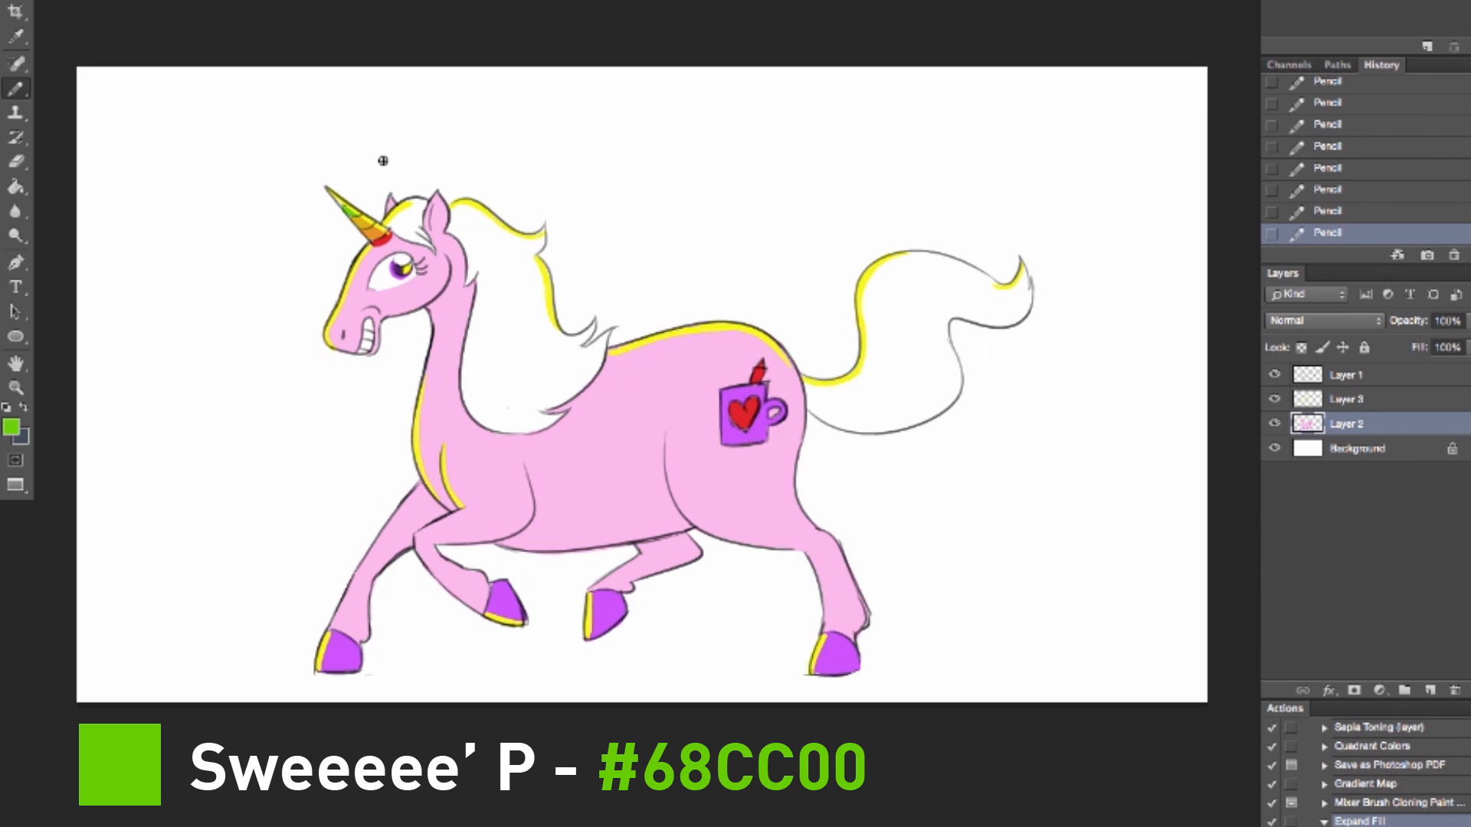
click(11, 427)
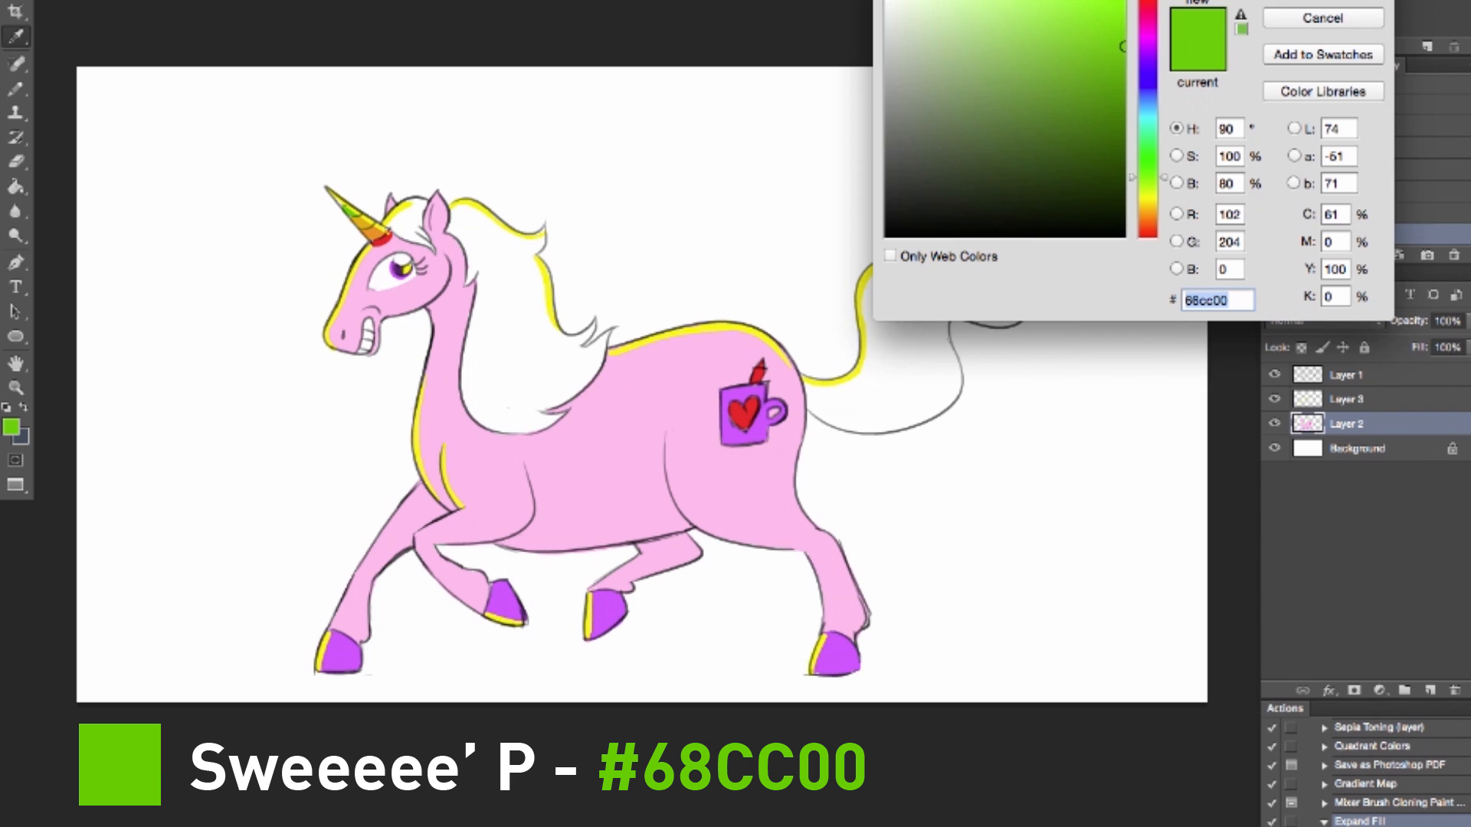
click(1311, 19)
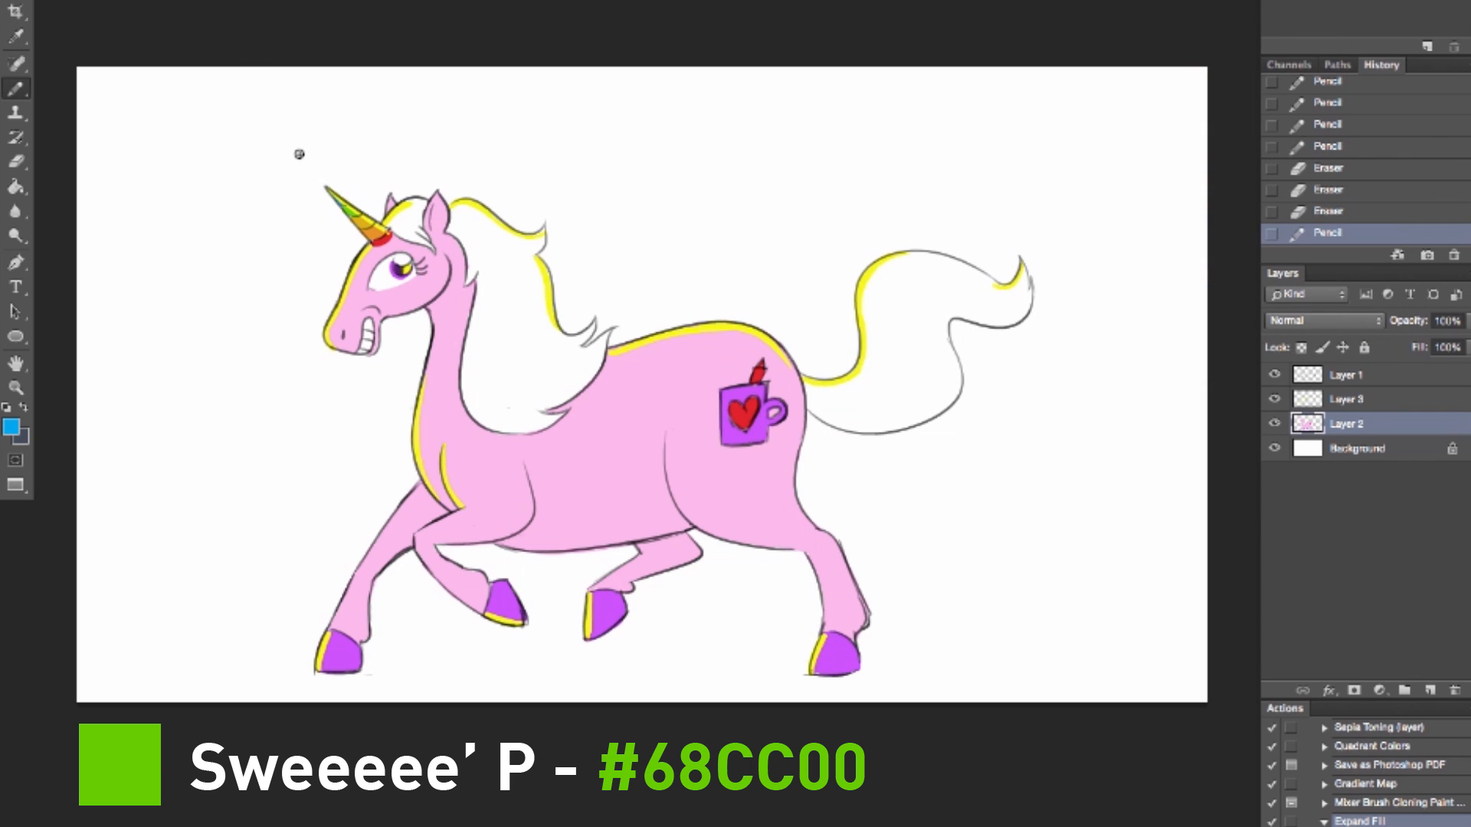
drag(274, 226, 294, 123)
key(super+z)
drag(295, 239, 290, 158)
key(super+z)
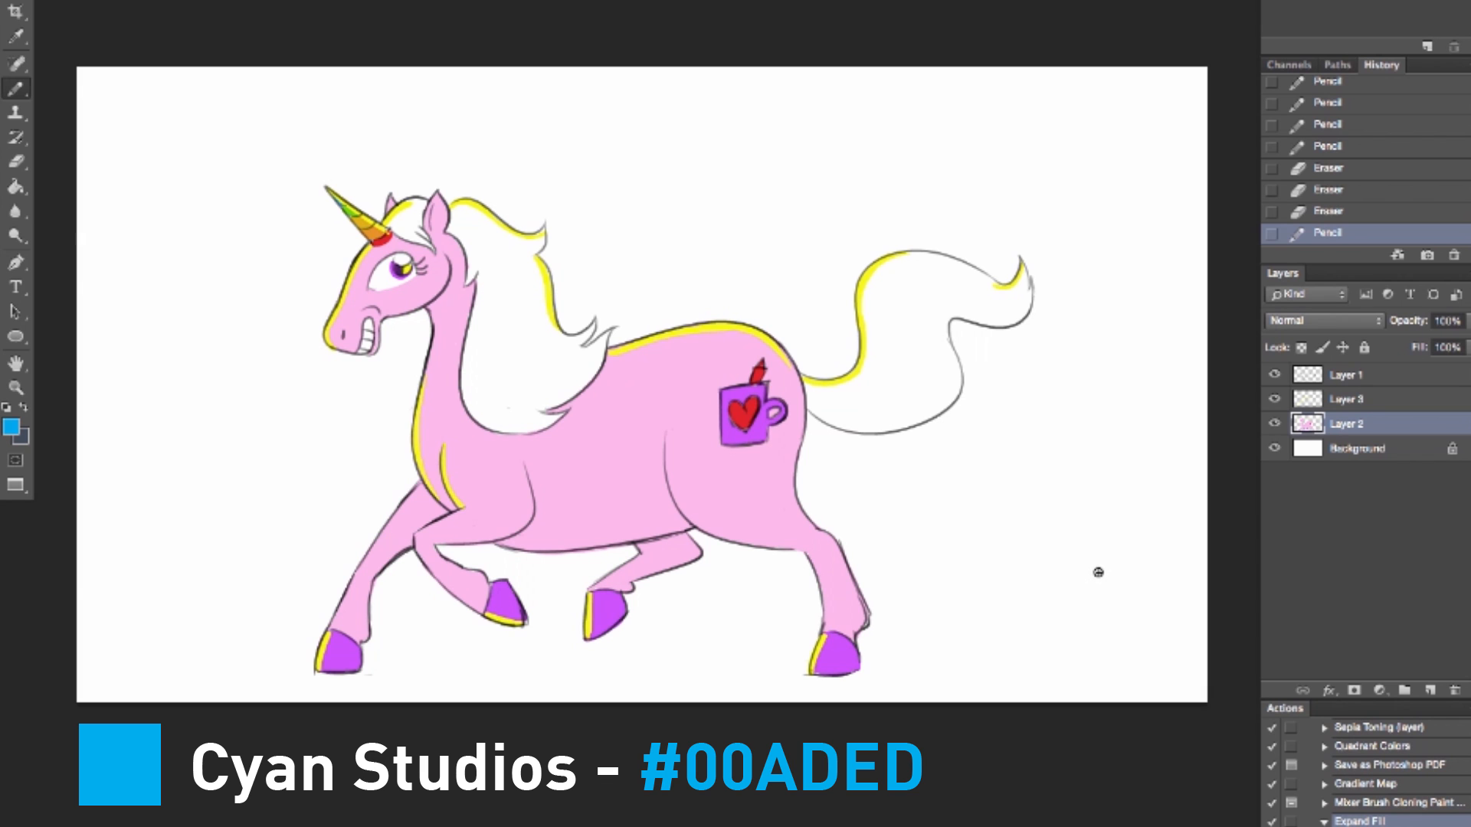
Step: Draw blue (#00ADED) along the forelock and behind the ear, and outline the inner edge of the lower mane strand
mouse_move(468, 286)
mouse_down()
mouse_move(451, 232)
mouse_move(464, 247)
mouse_move(469, 283)
mouse_move(451, 233)
mouse_move(469, 264)
mouse_move(420, 226)
mouse_up()
key(super+z)
key(super+z)
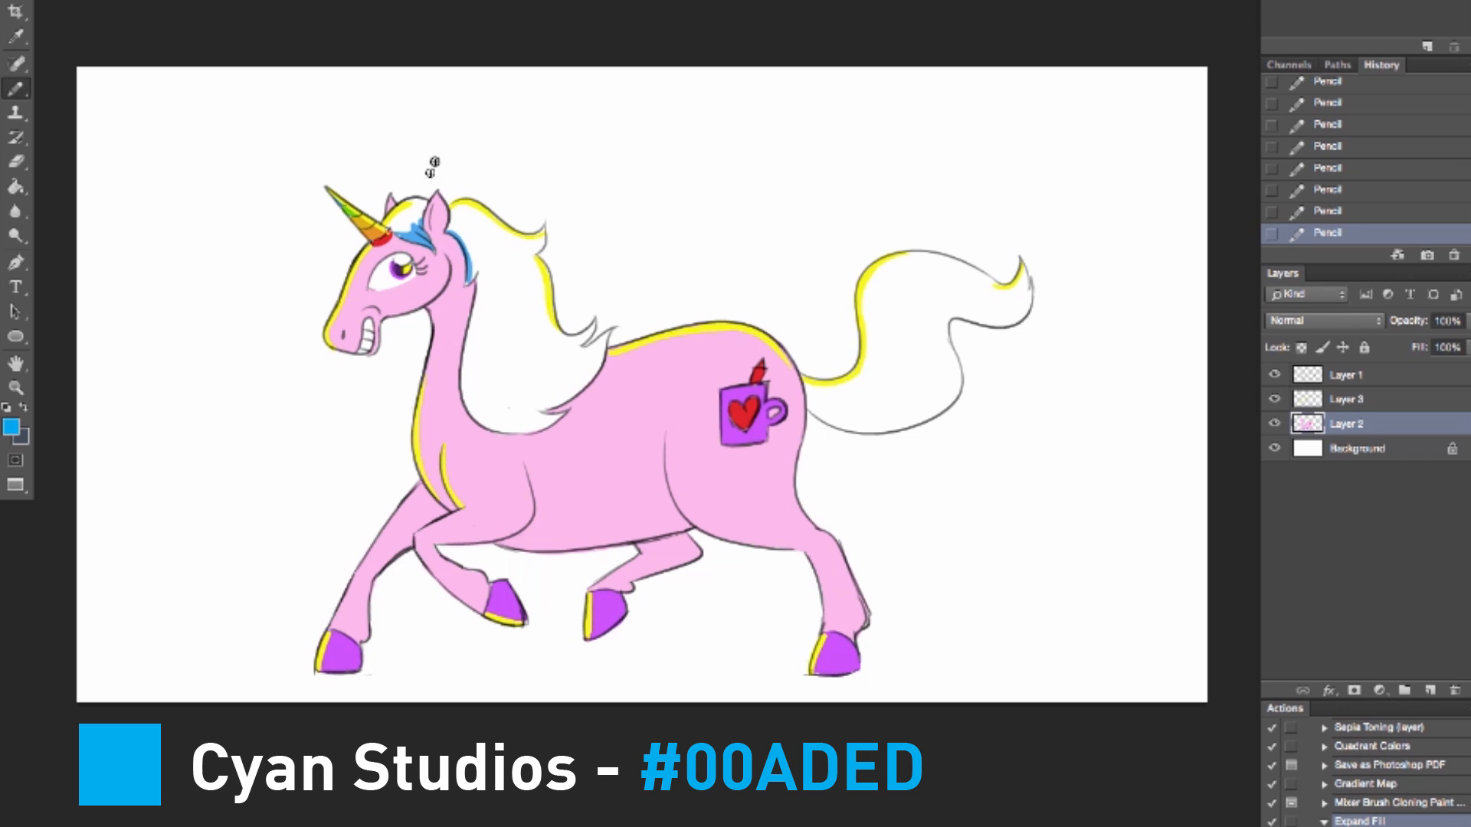
mouse_move(465, 285)
mouse_down()
mouse_move(524, 394)
mouse_move(615, 325)
mouse_move(597, 320)
mouse_up()
key(ctrl+z)
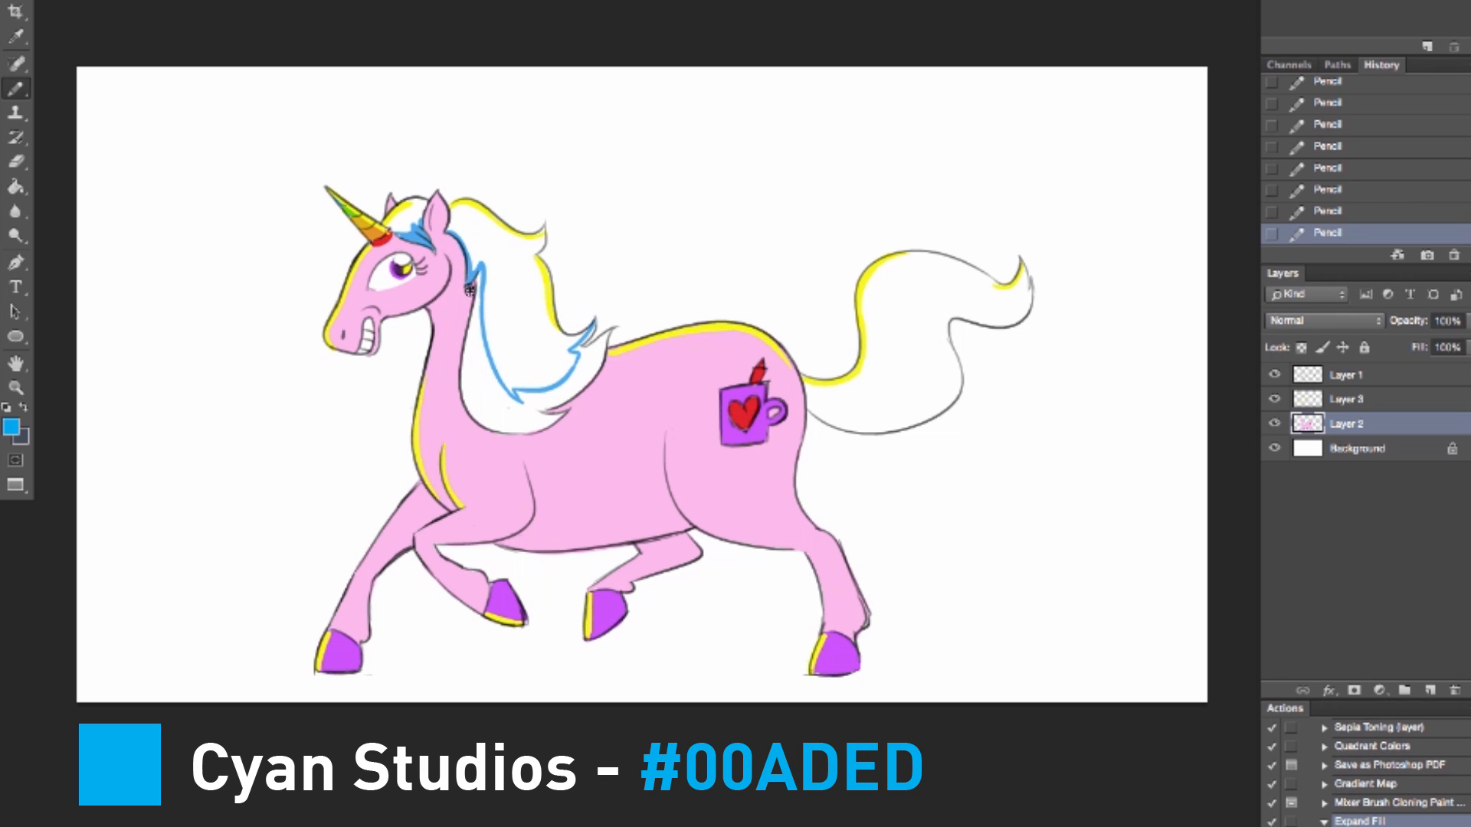
Step: Fill the lower mane strand with the same blue and erase the excess color at its tip
mouse_move(476, 291)
mouse_down()
mouse_move(468, 360)
mouse_move(488, 422)
mouse_move(464, 398)
mouse_move(475, 352)
mouse_move(498, 417)
mouse_move(472, 404)
mouse_up()
mouse_move(472, 346)
mouse_down()
mouse_move(536, 426)
mouse_move(513, 414)
mouse_up()
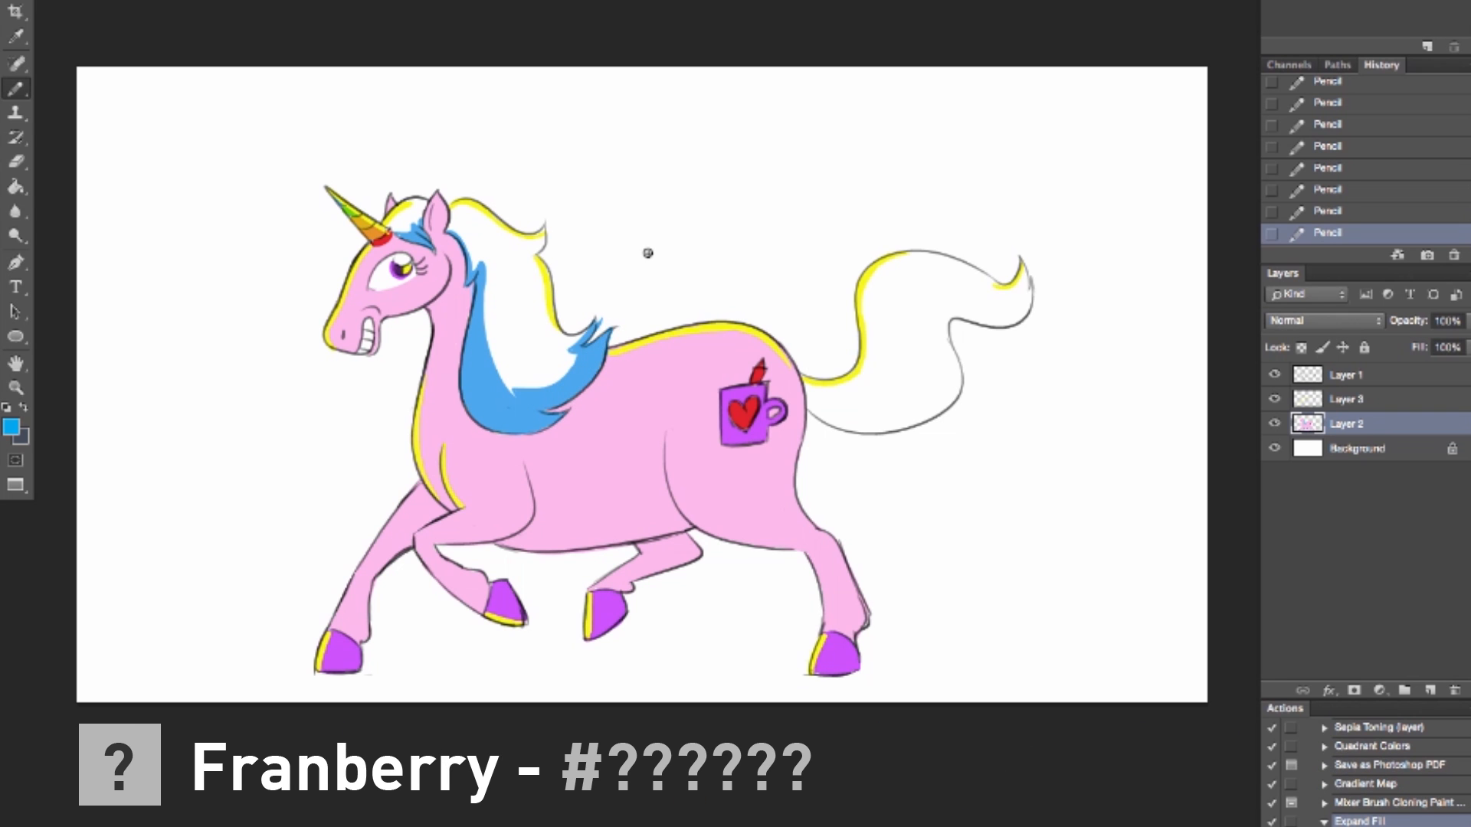
key(e)
click(601, 317)
Step: Set the foreground color to magenta (#C30080) and color the hair between the ears with the Pencil
click(11, 427)
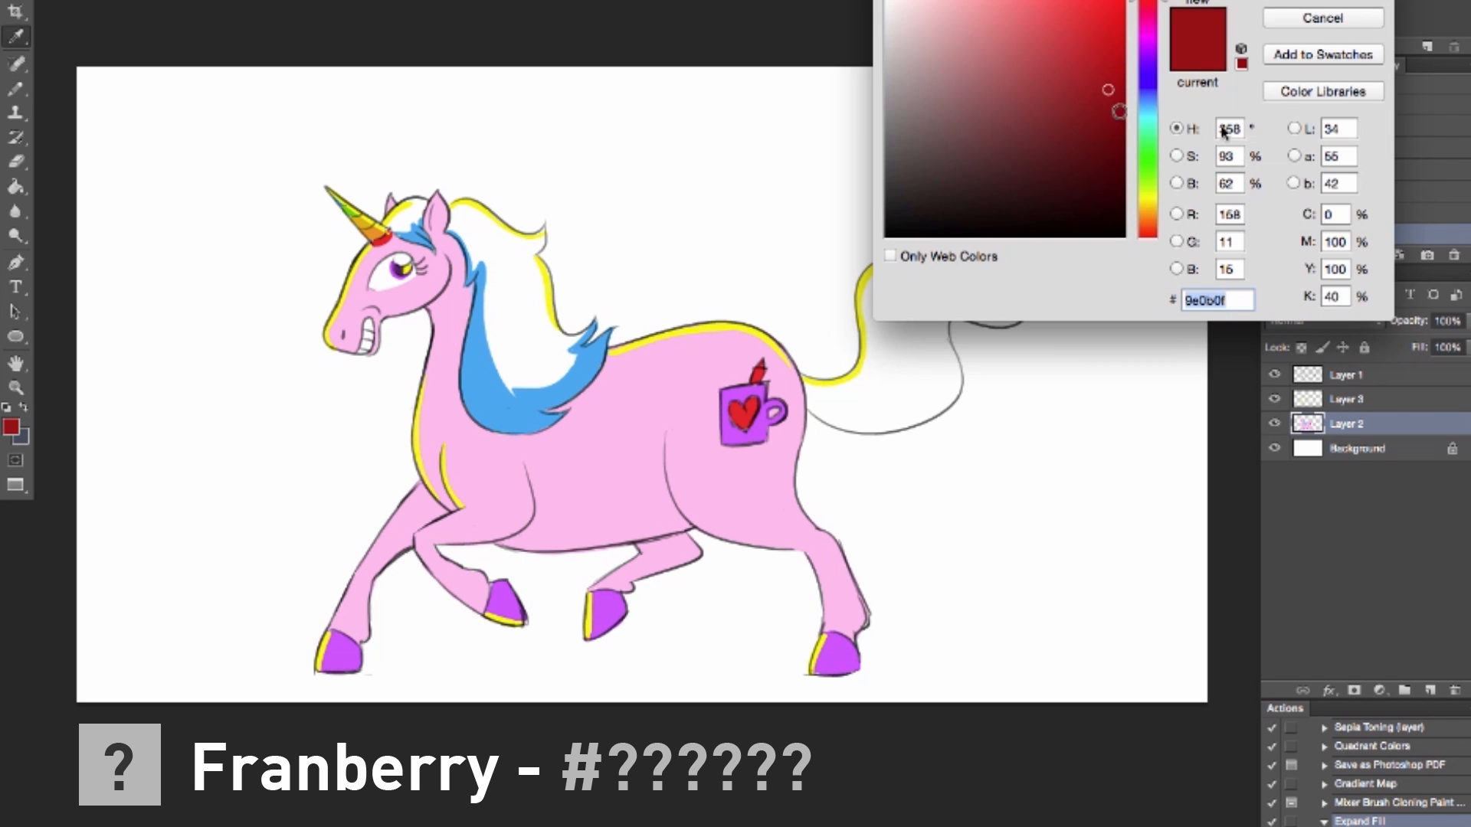
drag(1133, 3, 1127, 55)
click(1319, 0)
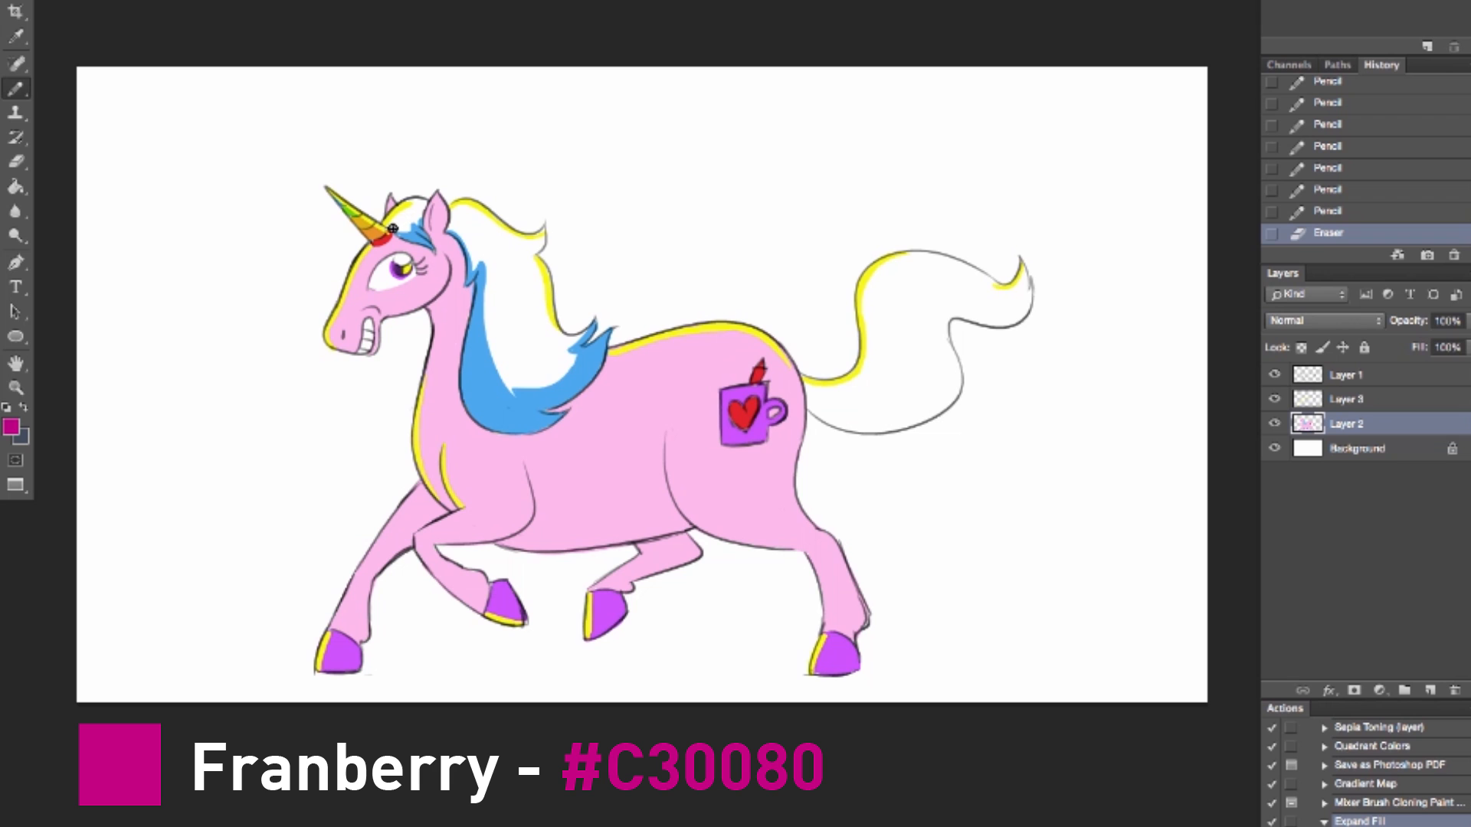
drag(415, 222, 425, 219)
drag(419, 224, 422, 204)
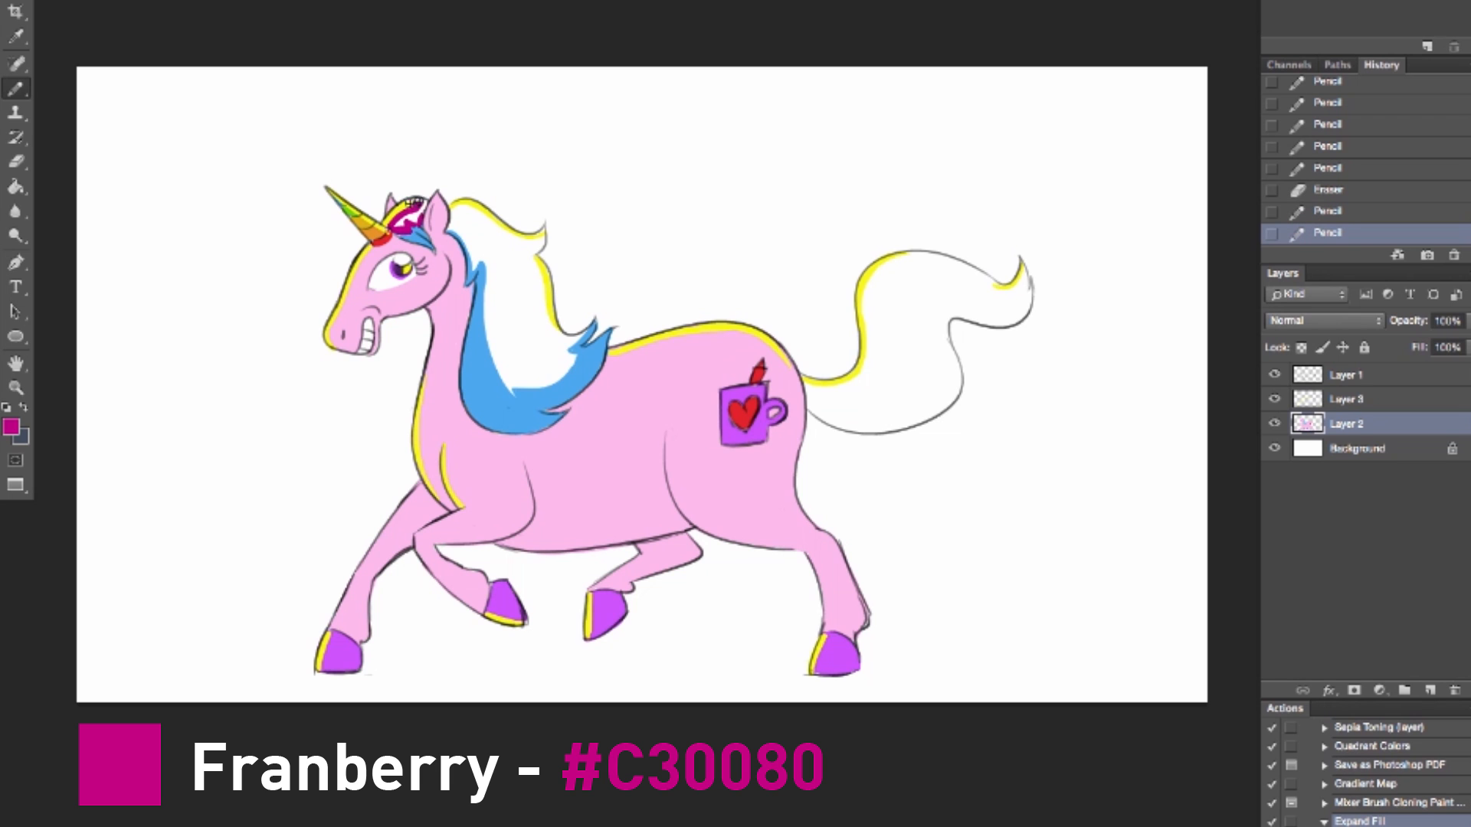
drag(399, 222, 410, 205)
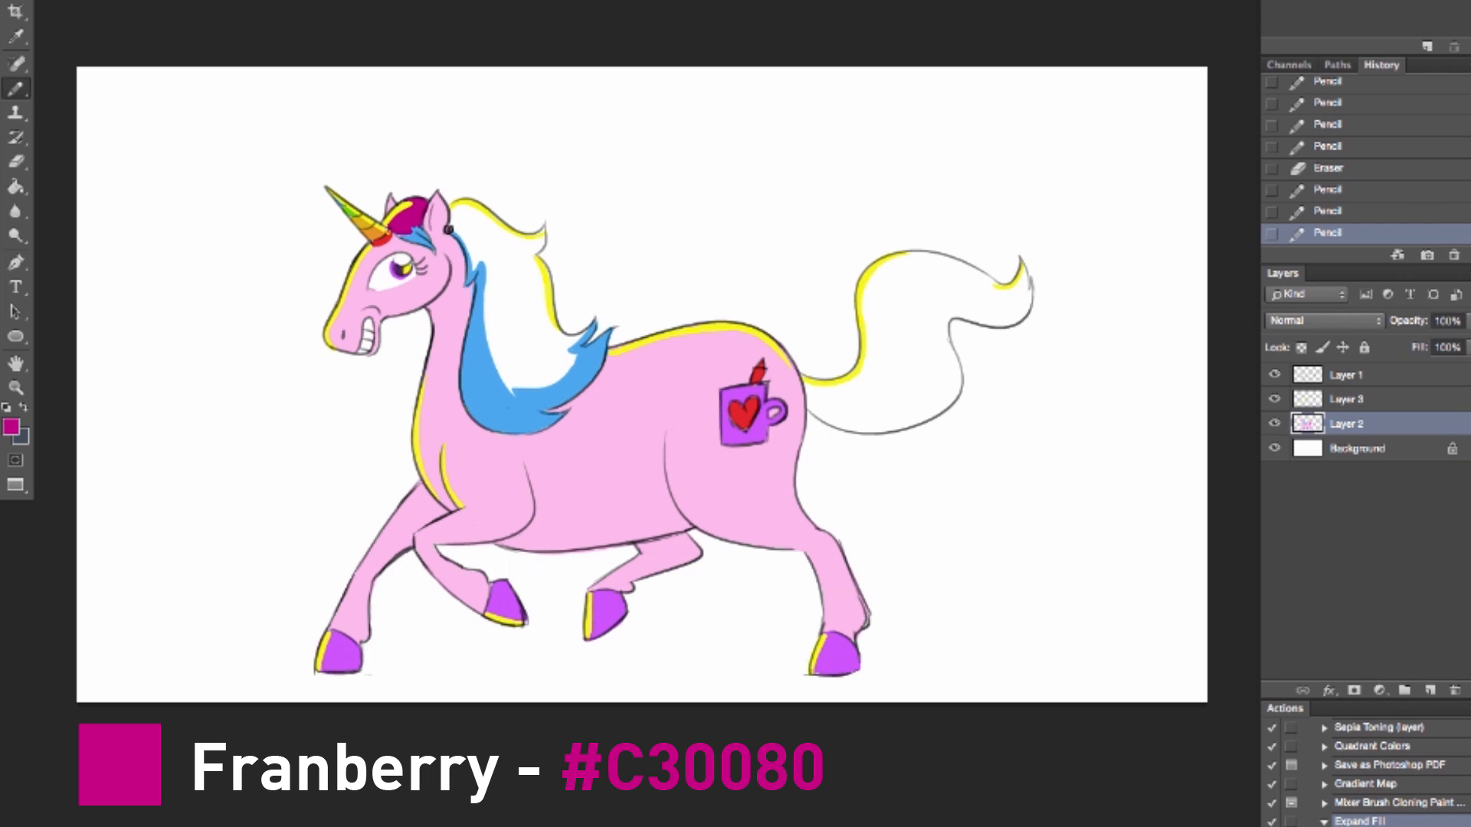
Step: Outline the upper mane's outer edge in magenta and fill the enclosed mane with the Paint Bucket
drag(454, 218, 491, 220)
mouse_move(534, 251)
mouse_down()
mouse_move(558, 335)
mouse_move(595, 321)
mouse_up()
click(19, 186)
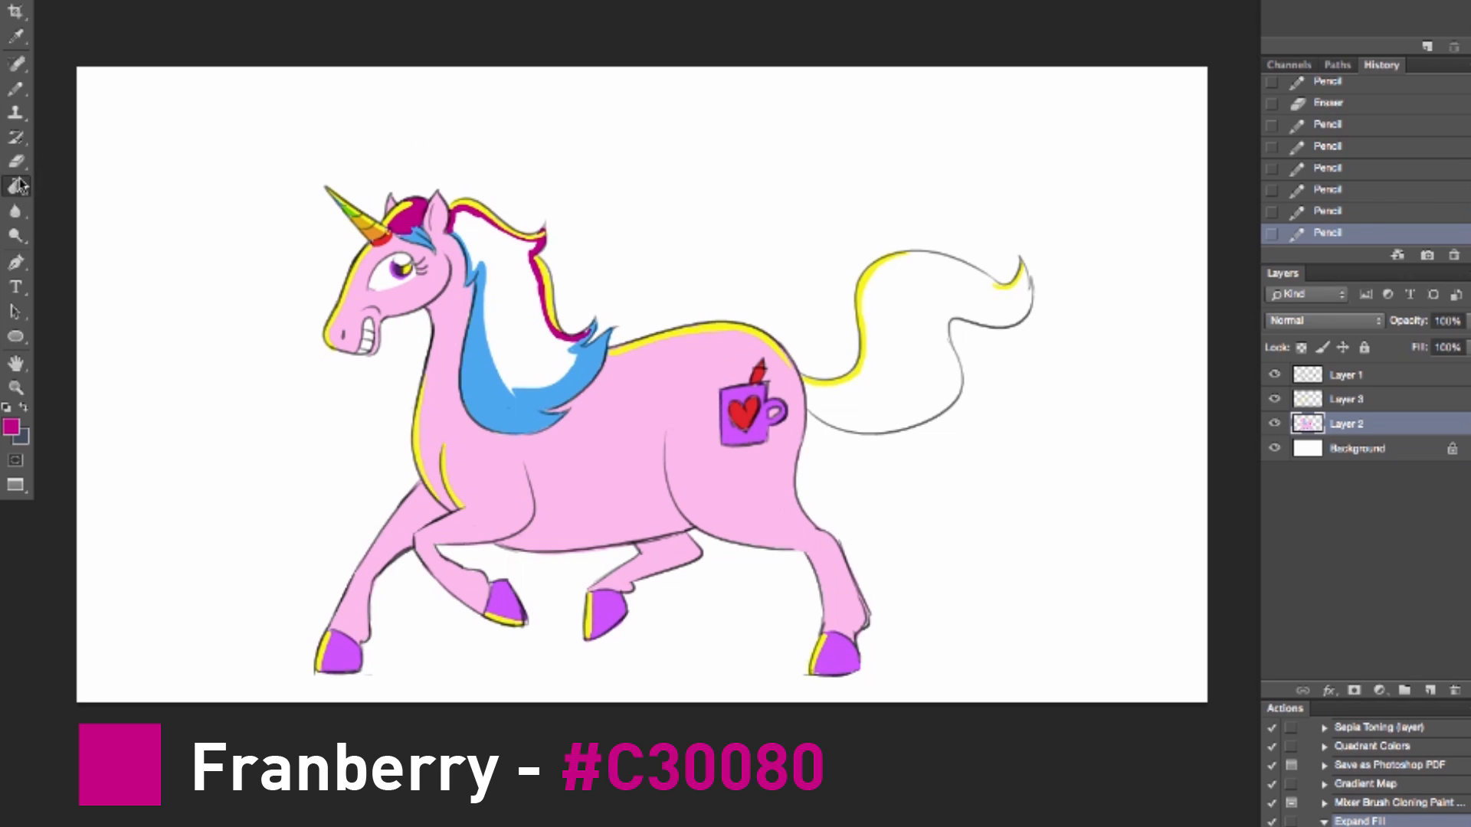
click(506, 260)
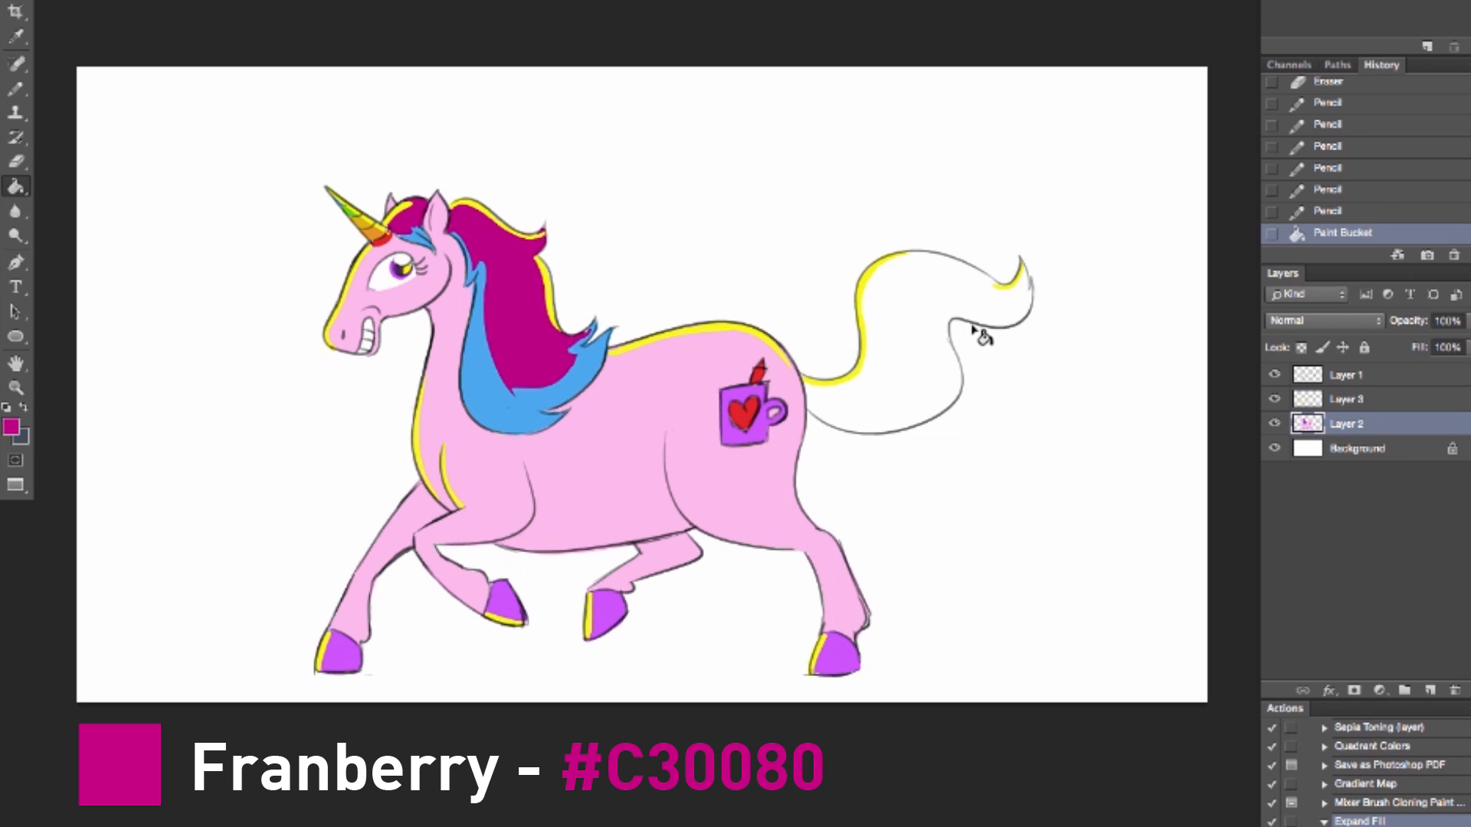
Step: Touch up the magenta mane with the Pencil where it meets the blue strand near the neck
click(16, 36)
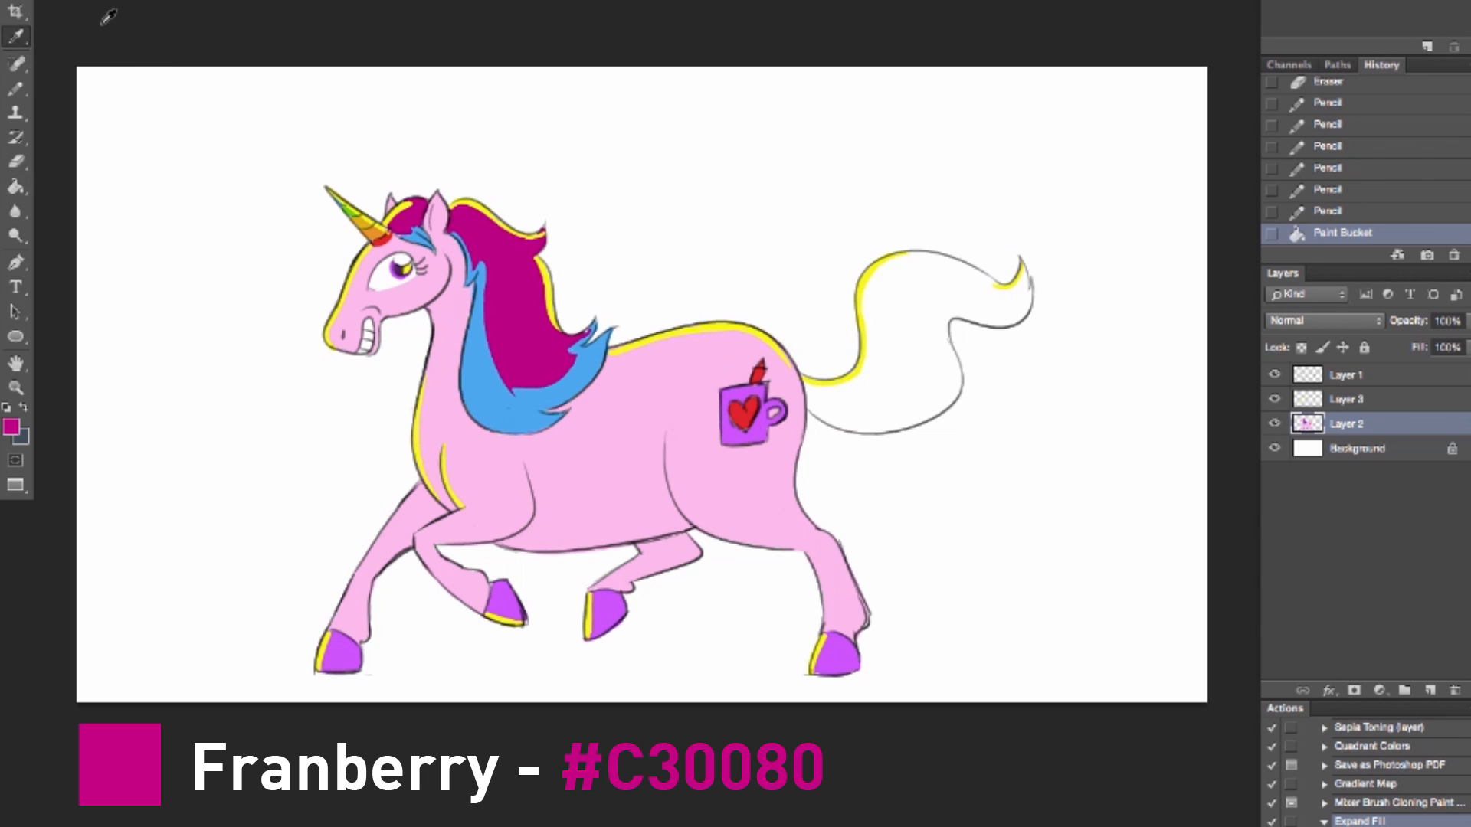
click(16, 89)
mouse_move(478, 252)
mouse_down()
mouse_move(502, 364)
mouse_move(487, 261)
mouse_up()
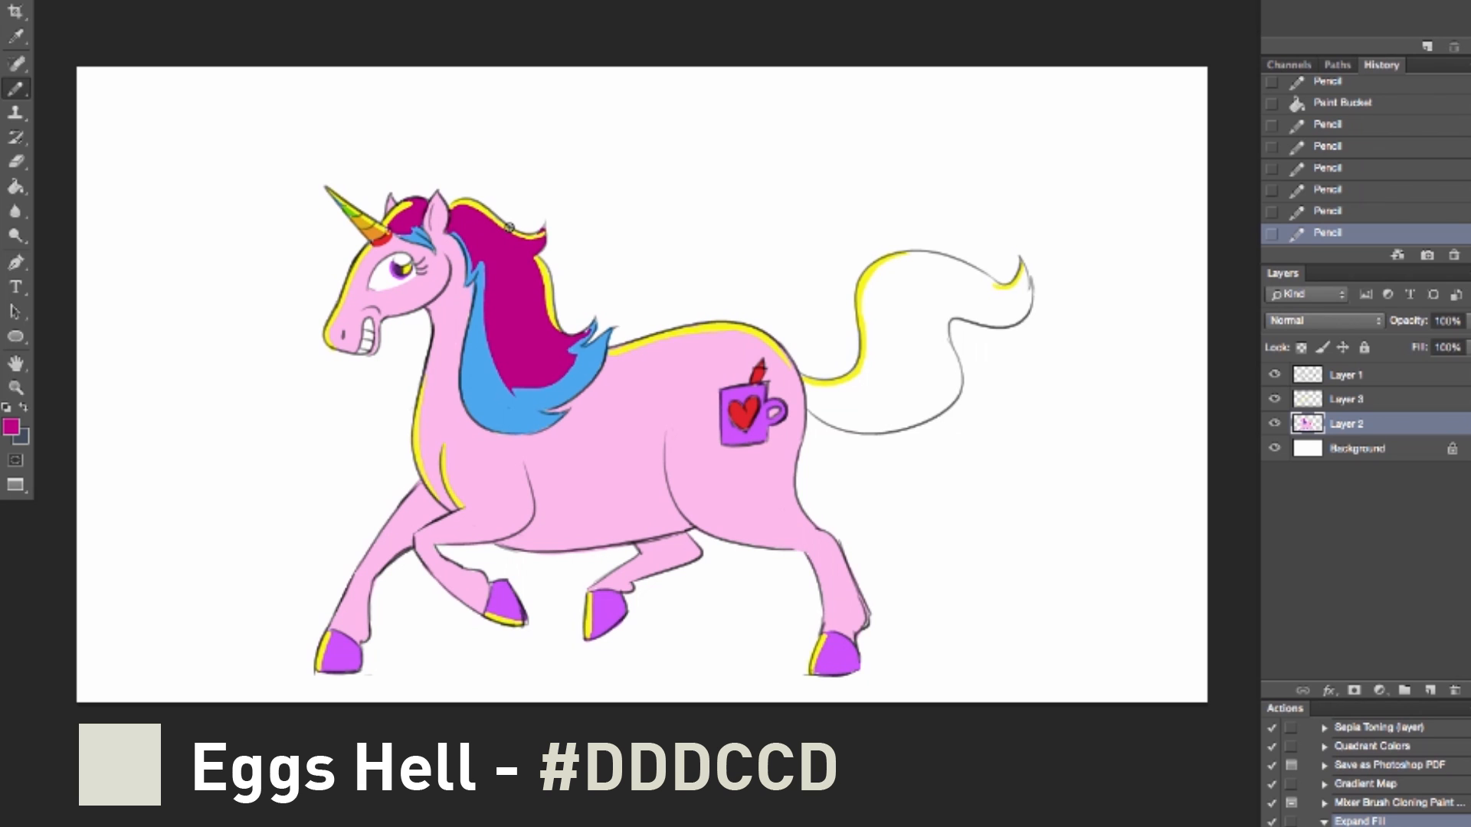
Step: Add a new layer directly above the background and shade the teeth and eye in off-white (#DDDCCD) with the Pencil
click(1364, 456)
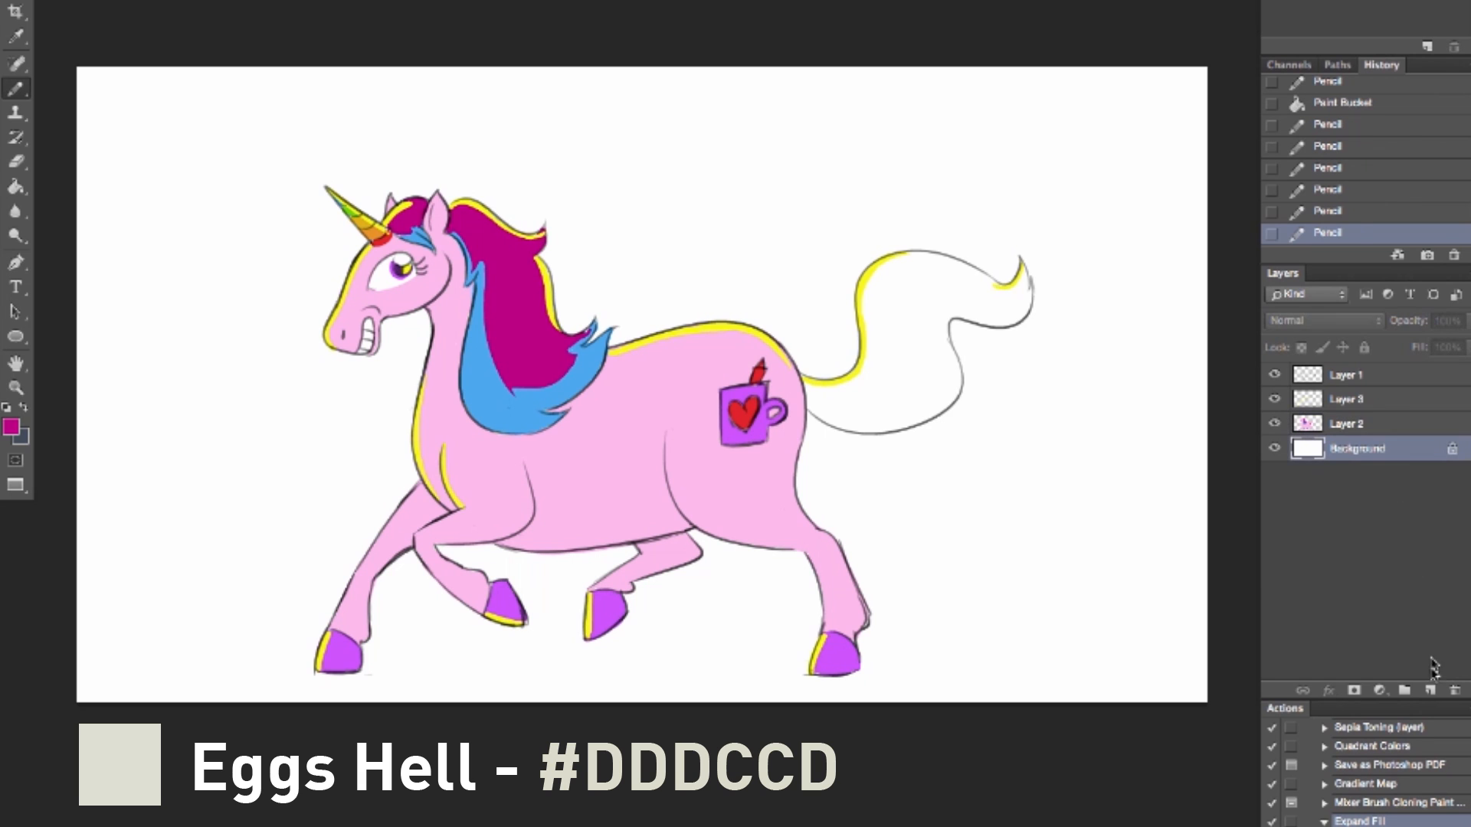
click(1429, 690)
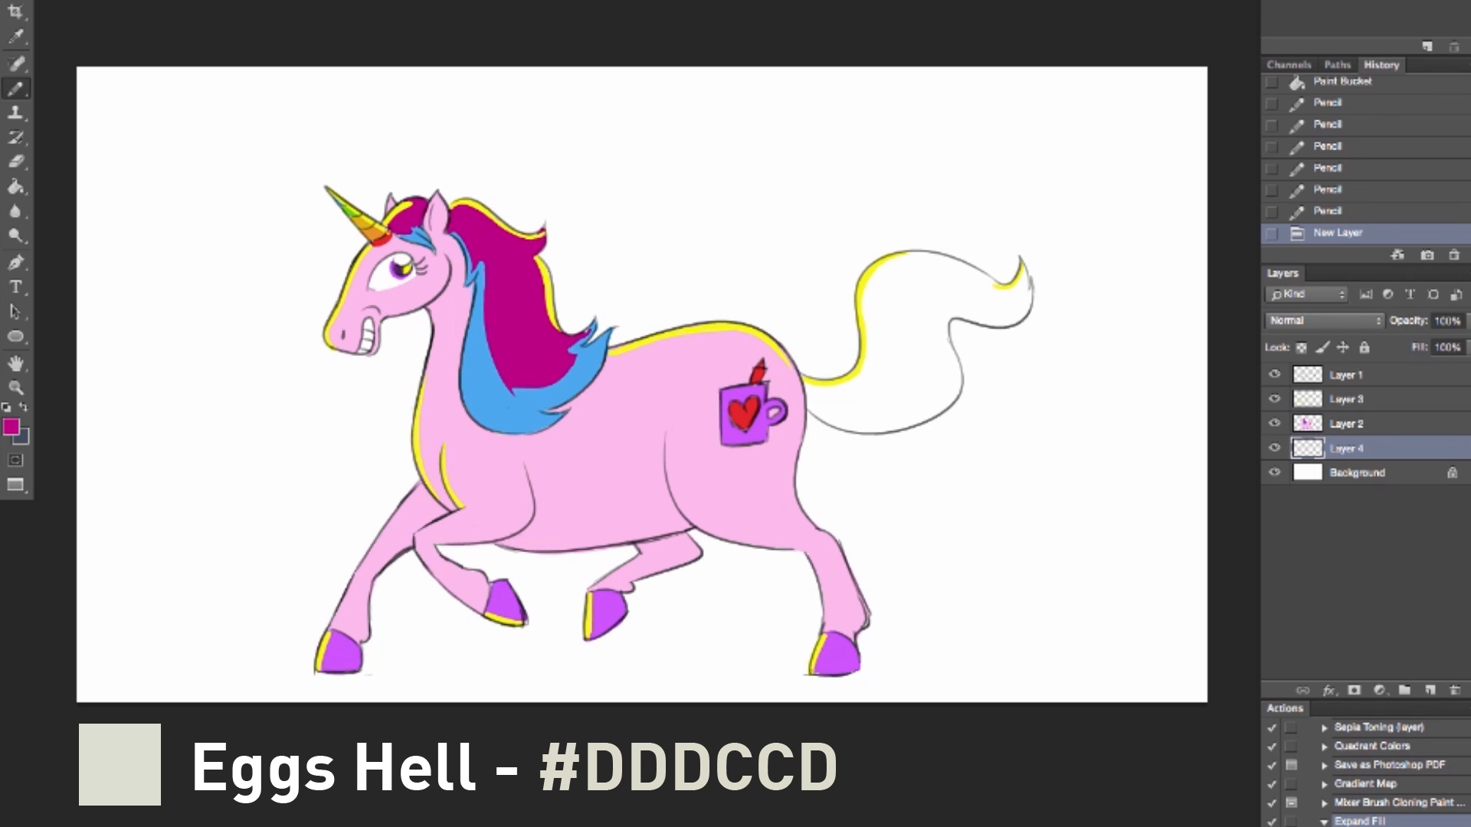
click(11, 426)
drag(1134, 237, 1129, 206)
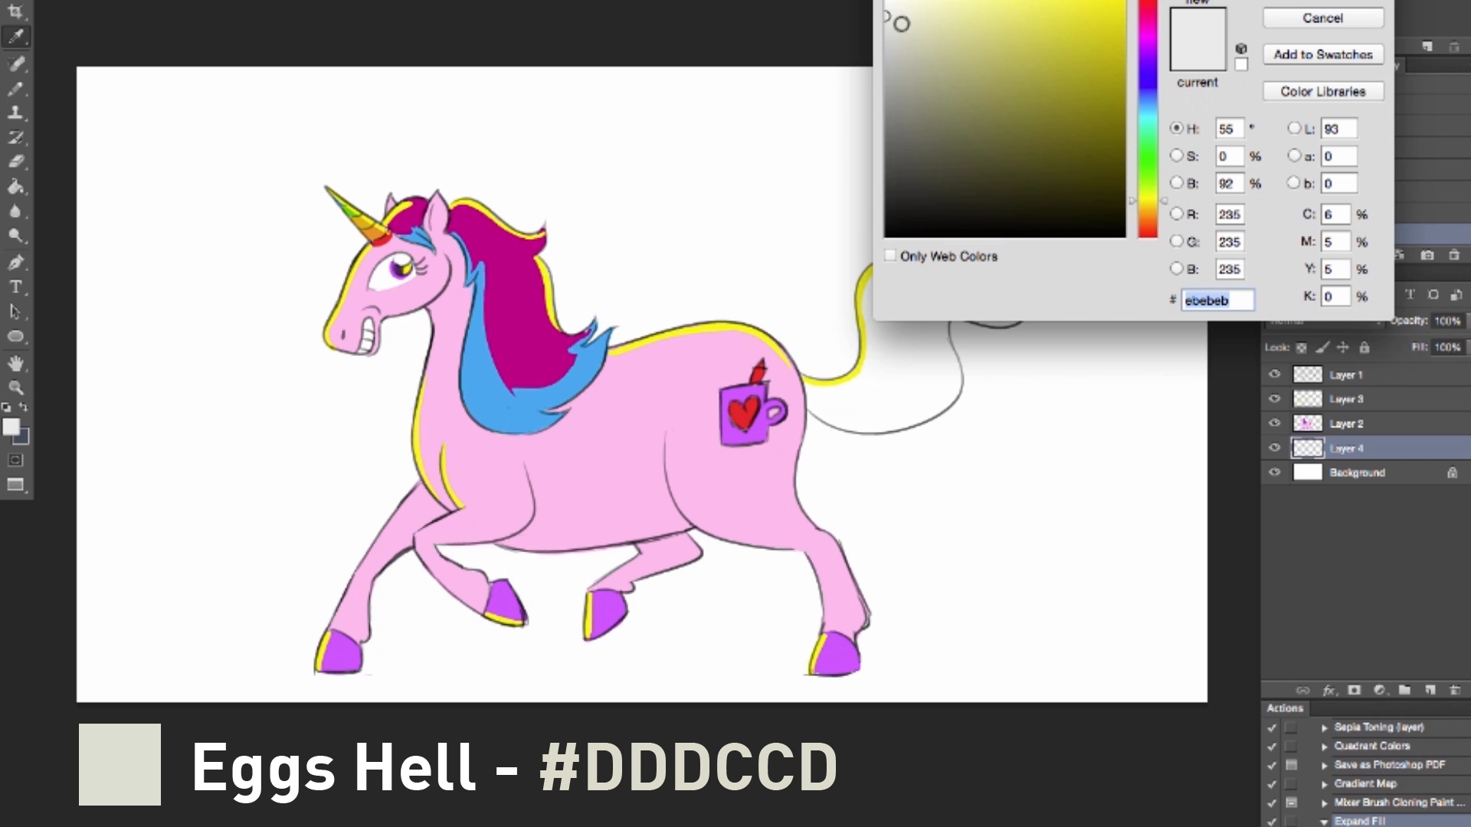
drag(900, 25, 903, 29)
click(1293, 2)
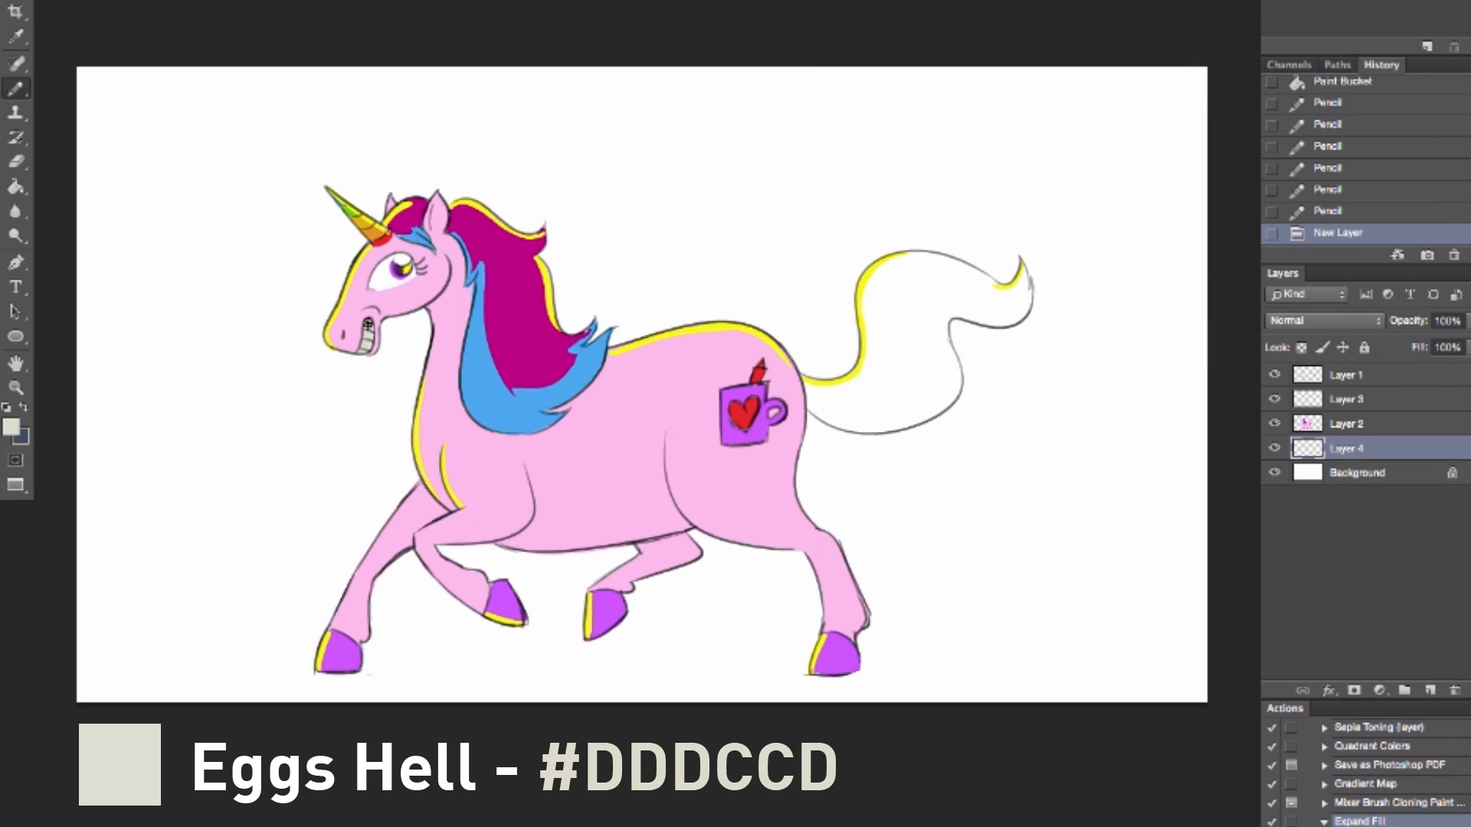
click(368, 321)
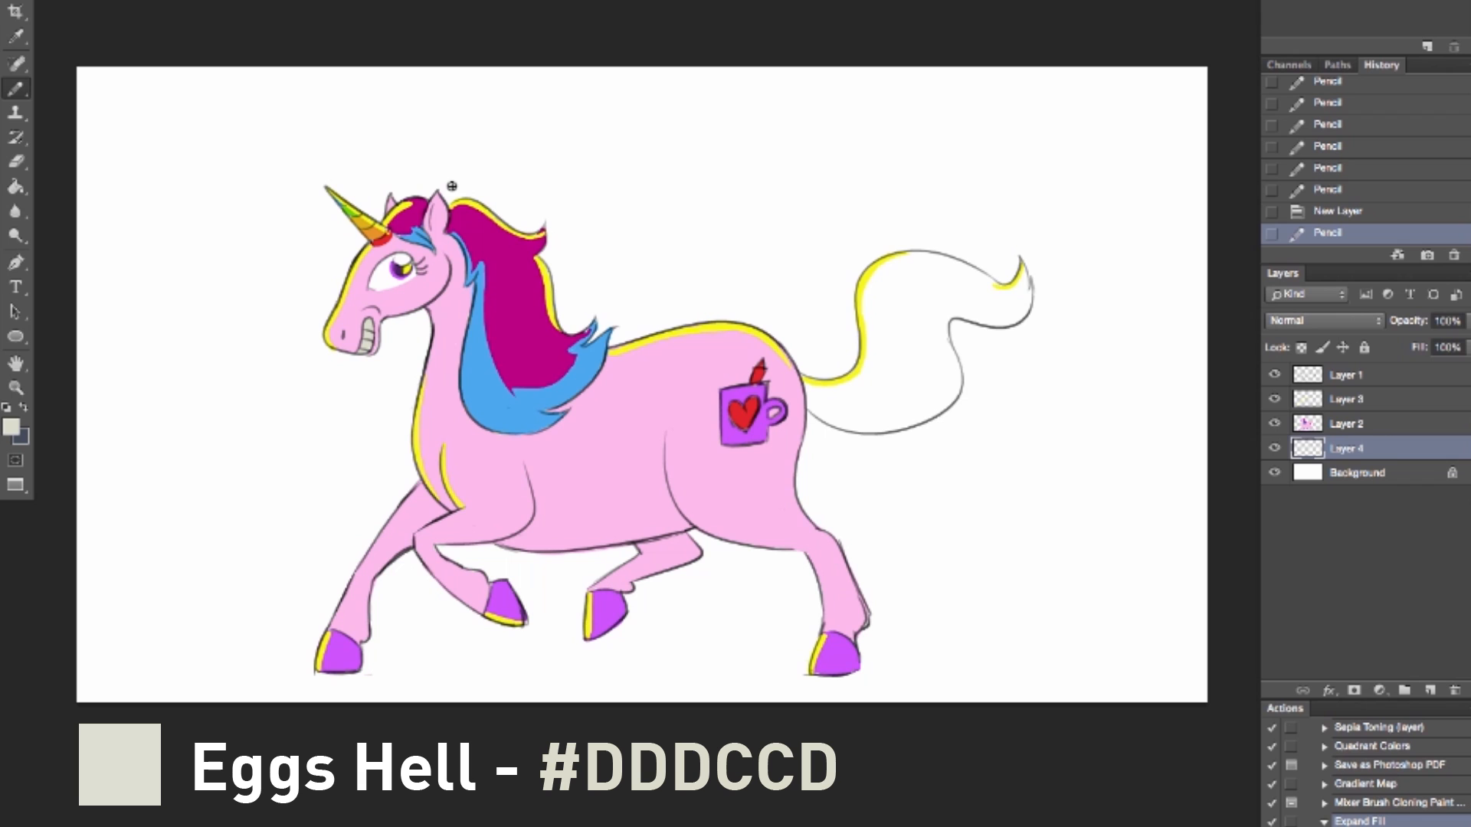
mouse_move(390, 263)
mouse_down()
mouse_move(374, 284)
mouse_move(403, 259)
mouse_up()
Step: Erase parts of the off-white shading on the individual teeth to leave white highlights
key(e)
click(369, 313)
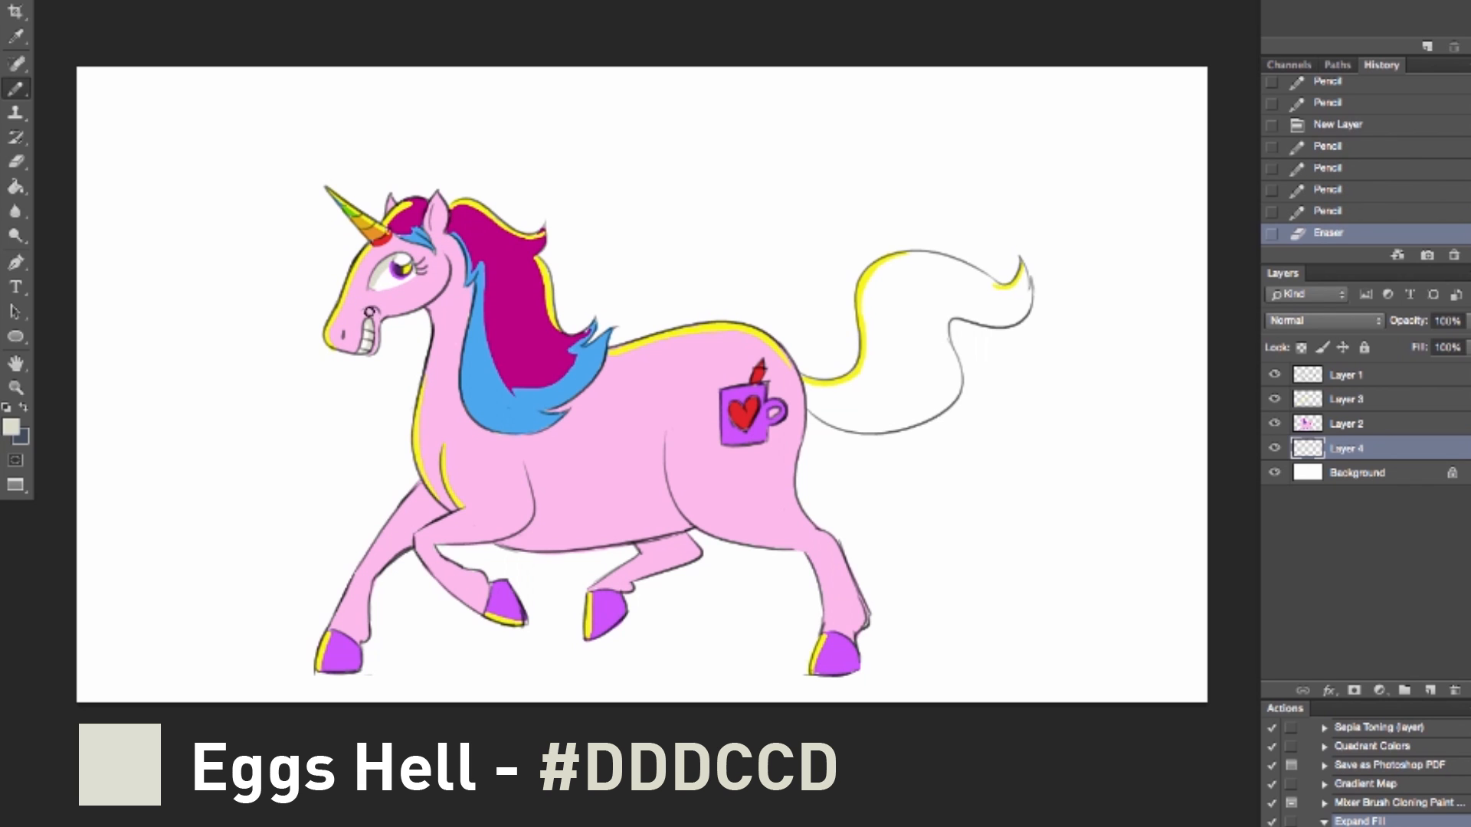
key(ctrl+z)
drag(363, 328, 362, 346)
click(368, 328)
click(370, 338)
click(368, 344)
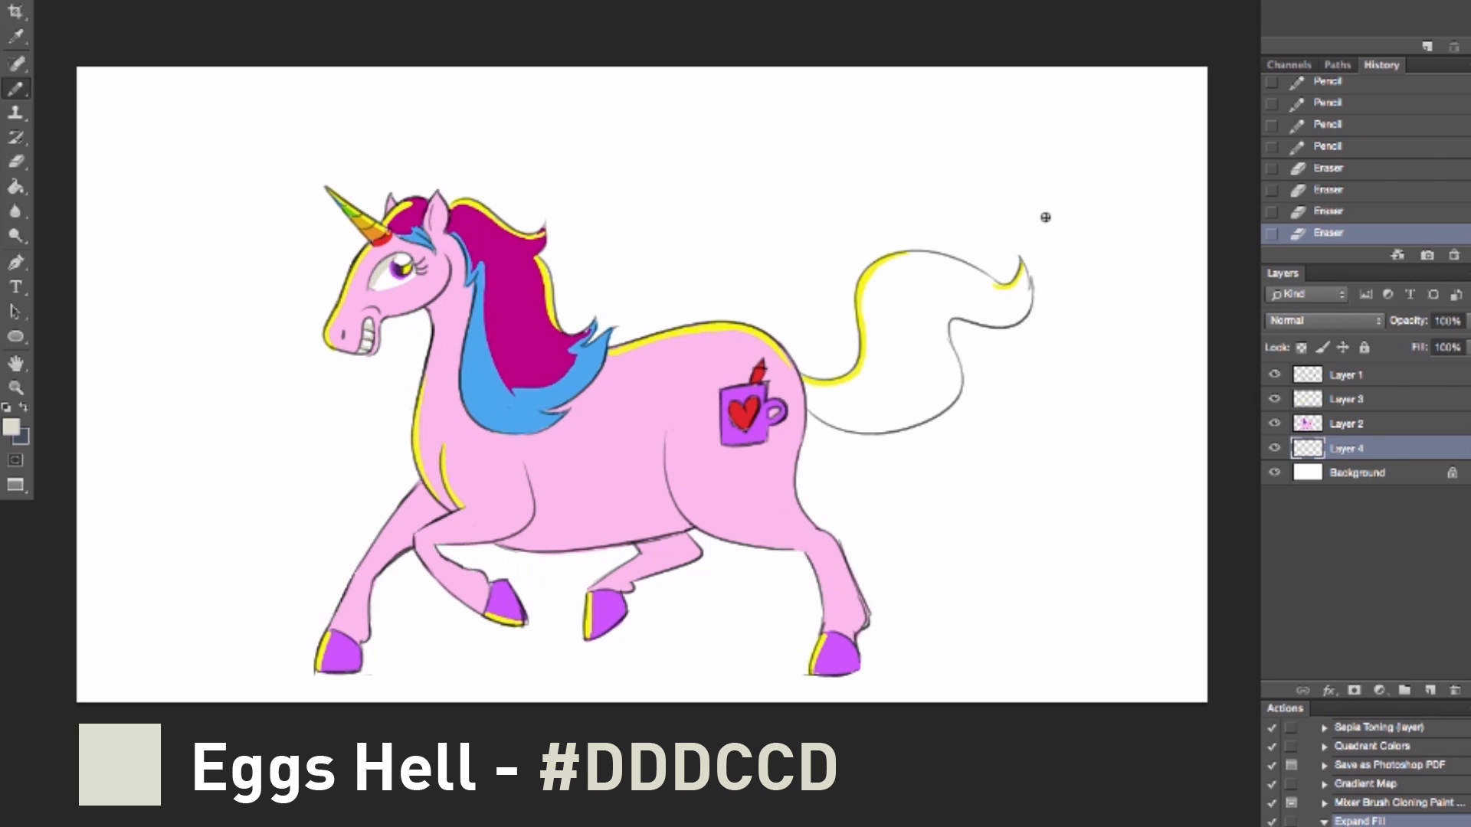
Step: Touch up the border between the magenta mane and the blue strand on Layer 2, using colors sampled from the hair
alt+click(529, 309)
click(479, 253)
click(483, 262)
click(489, 268)
click(1367, 424)
click(486, 269)
click(487, 285)
click(488, 297)
click(491, 306)
drag(484, 332, 494, 364)
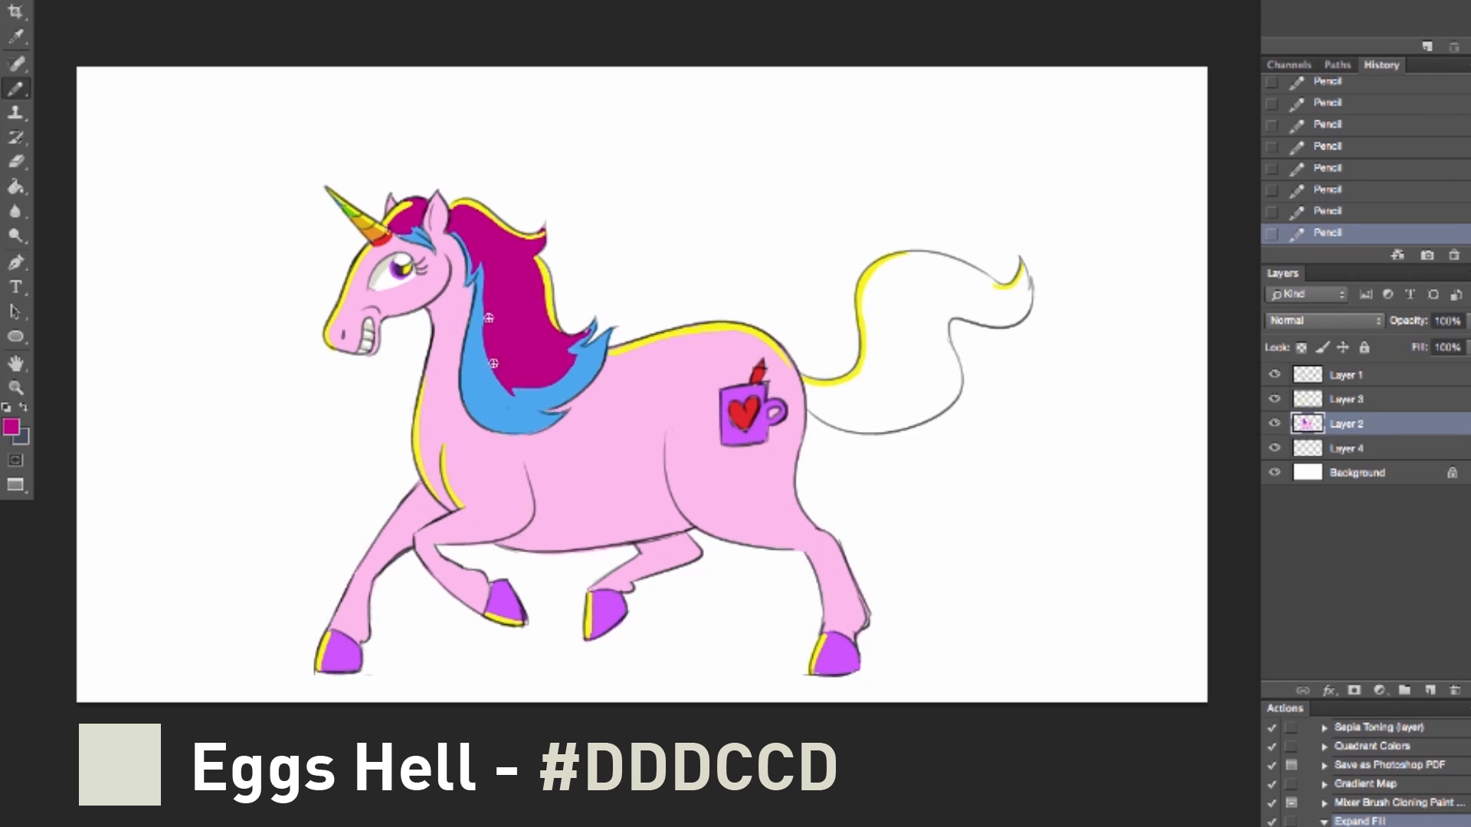
alt+click(420, 237)
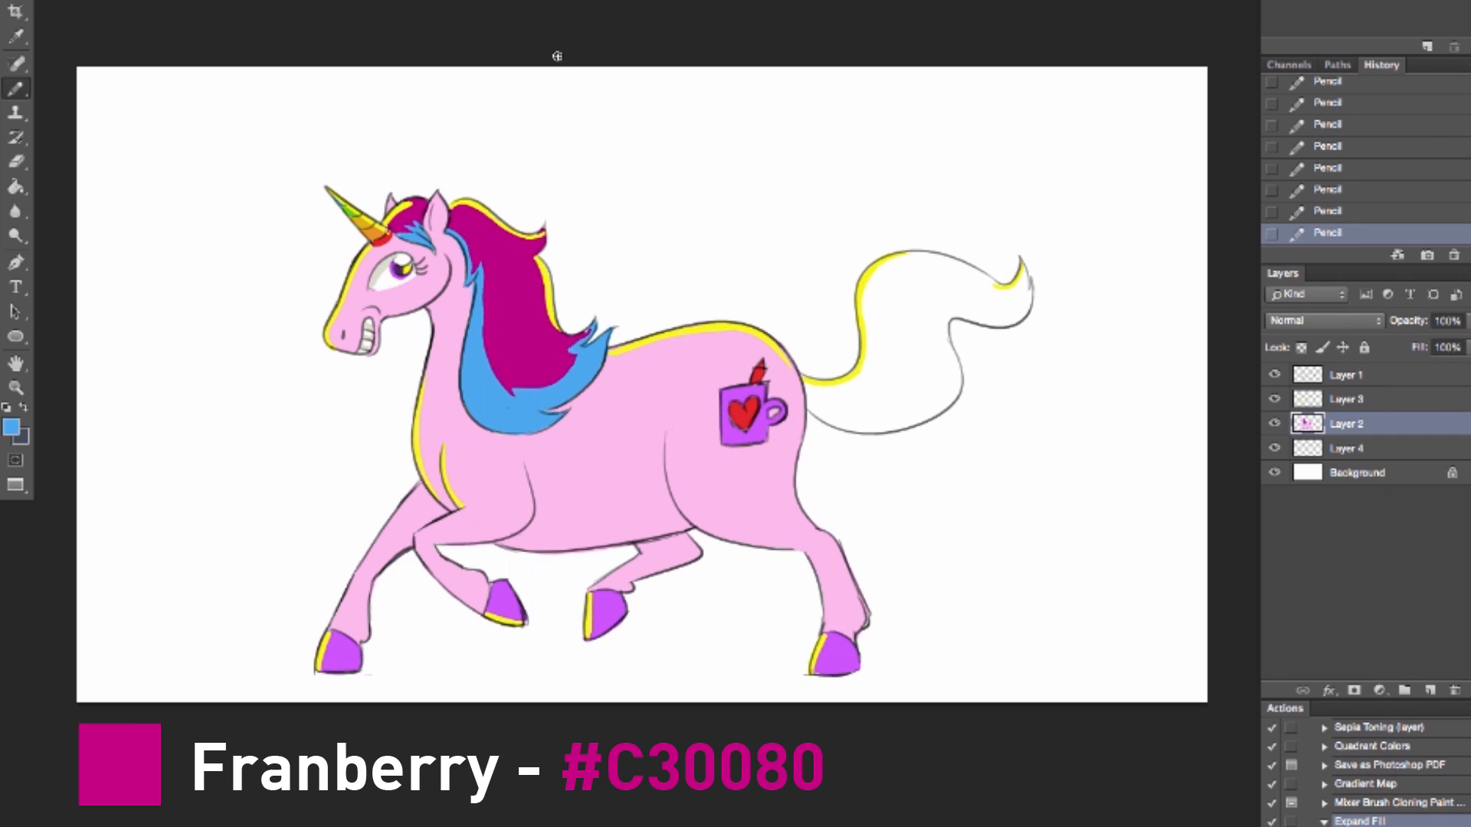
Step: Outline the inside of the tail in the mane's magenta (#C30080) with the Pencil and fill it with the Paint Bucket
alt+click(512, 242)
mouse_move(805, 379)
mouse_down()
mouse_move(813, 409)
mouse_move(806, 374)
mouse_move(866, 426)
mouse_up()
key(e)
key(b)
mouse_move(829, 420)
mouse_down()
mouse_move(891, 424)
mouse_move(938, 410)
mouse_move(956, 322)
mouse_move(955, 372)
mouse_up()
mouse_move(948, 320)
mouse_down()
mouse_move(1023, 308)
mouse_move(1011, 319)
mouse_move(1029, 285)
mouse_up()
mouse_move(807, 389)
mouse_down()
mouse_move(842, 385)
mouse_move(867, 352)
mouse_move(886, 265)
mouse_move(939, 268)
mouse_move(923, 247)
mouse_move(1015, 285)
mouse_up()
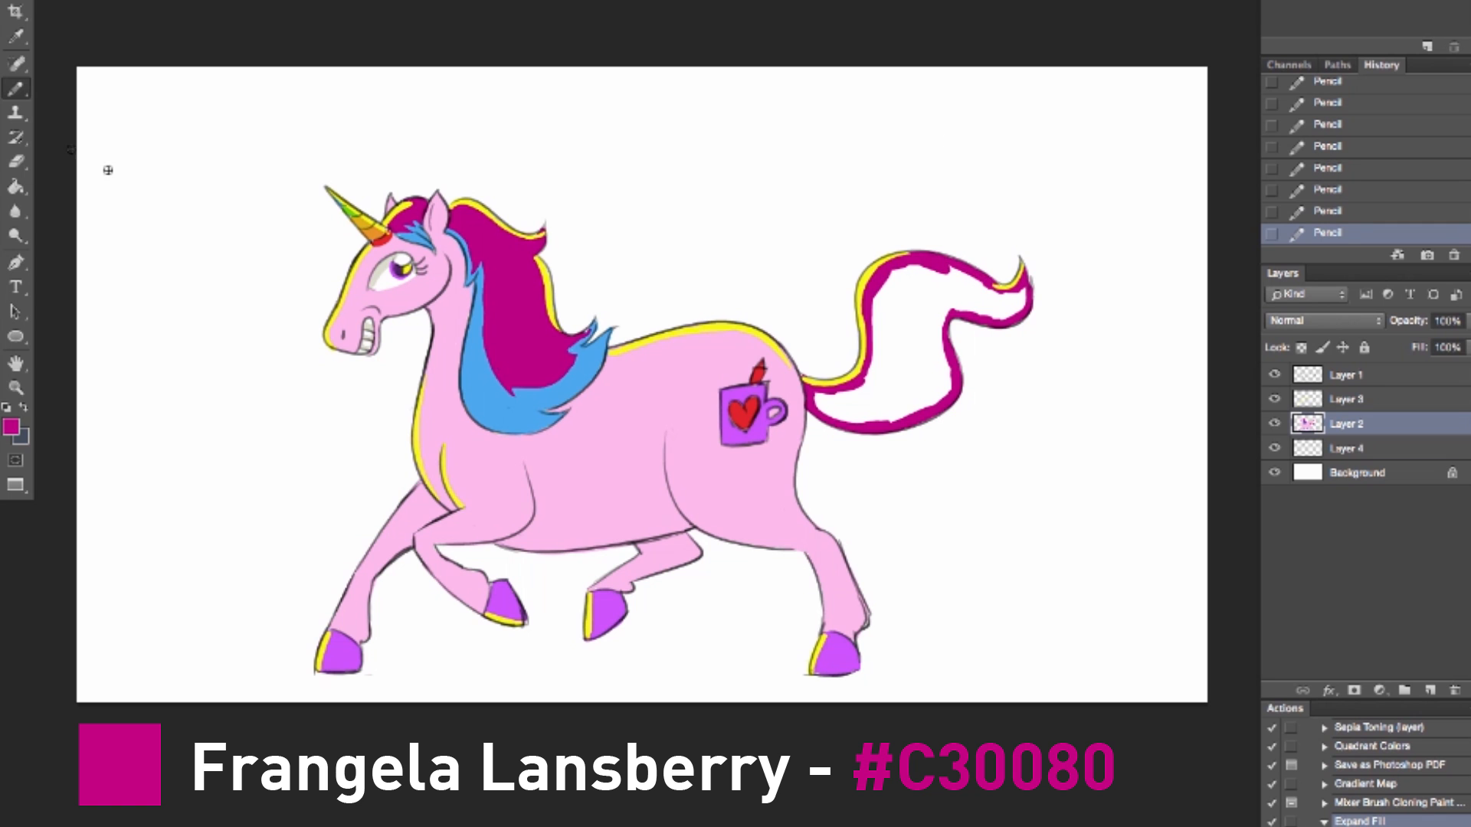
key(g)
click(940, 369)
Step: Sample the mane's blue and add Pencil strokes at the mane's tip and along the blue strand's lower inner edge
click(15, 37)
click(582, 340)
click(16, 88)
drag(587, 339, 563, 353)
drag(575, 349, 595, 323)
mouse_move(486, 366)
mouse_down()
mouse_move(480, 353)
mouse_move(485, 372)
mouse_up()
drag(489, 379, 513, 396)
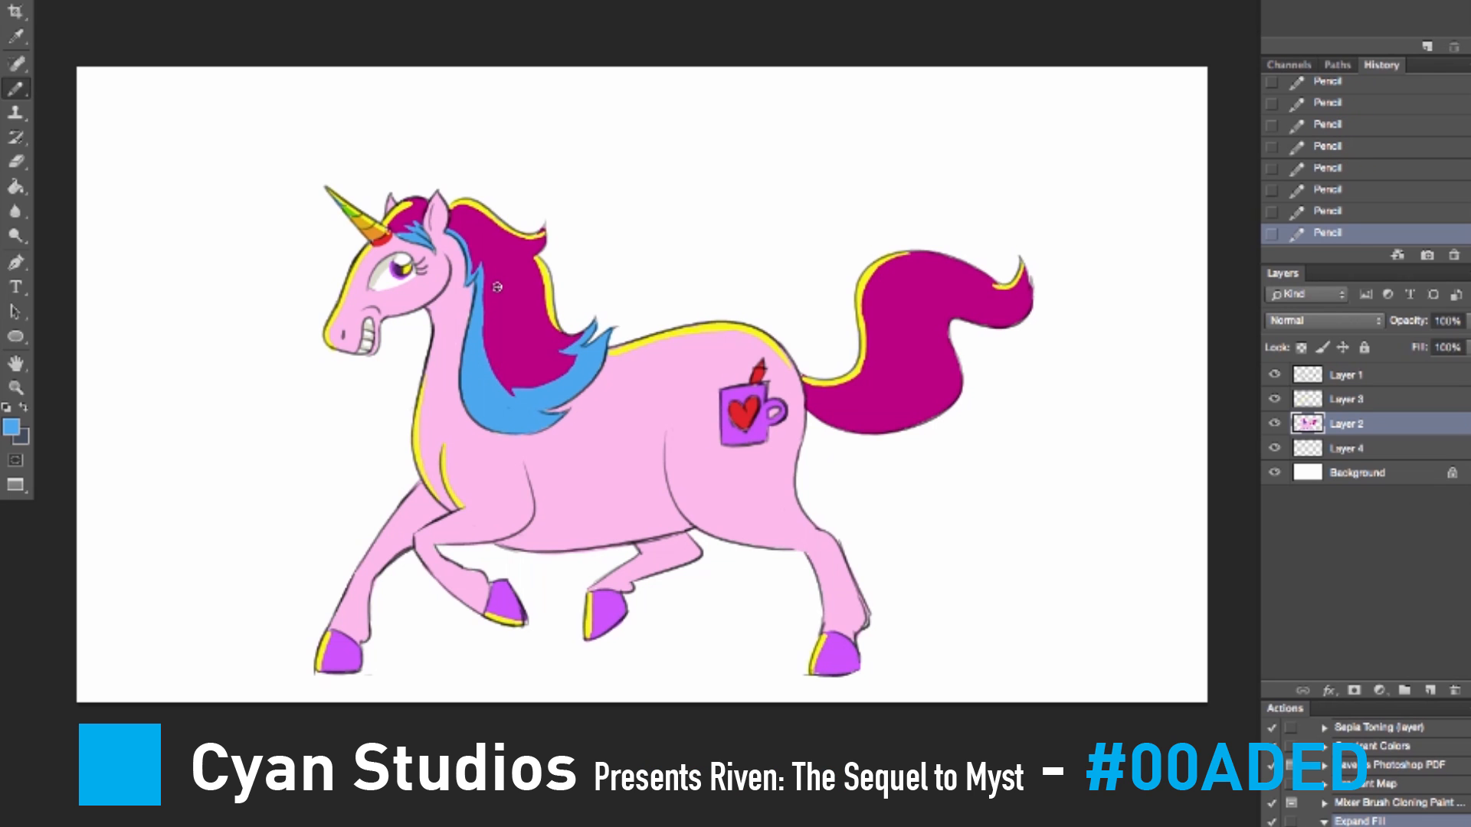
Step: Paint a wavy blue band along the tail's lower edge from the rump to the tip
mouse_move(807, 405)
mouse_down()
mouse_move(911, 417)
mouse_move(887, 429)
mouse_up()
mouse_move(887, 429)
mouse_down()
mouse_move(846, 426)
mouse_move(920, 422)
mouse_move(1027, 274)
mouse_up()
drag(814, 406, 936, 374)
key(ctrl+z)
mouse_move(807, 397)
mouse_down()
mouse_move(933, 393)
mouse_move(937, 381)
mouse_move(816, 406)
mouse_move(929, 412)
mouse_move(940, 328)
mouse_move(950, 383)
mouse_move(955, 300)
mouse_move(992, 319)
mouse_move(1011, 306)
mouse_move(1019, 322)
mouse_move(1027, 291)
mouse_up()
key(ctrl+z)
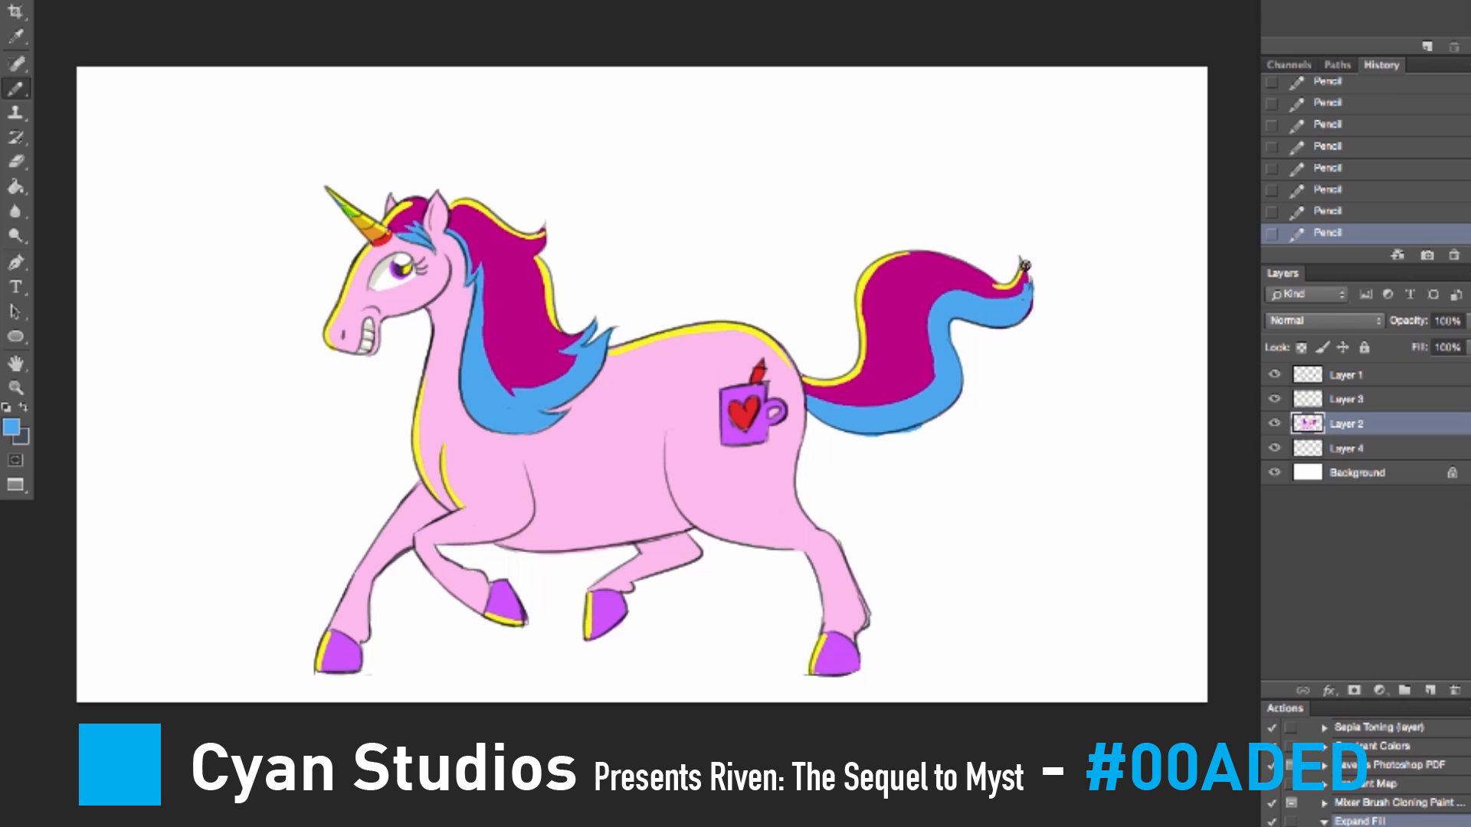
Step: Erase the blue spilling below the tail and add pointed wisps along the blue band's inner edge
key(e)
drag(846, 437, 911, 434)
mouse_move(906, 430)
mouse_down()
mouse_move(928, 410)
mouse_move(936, 347)
mouse_move(931, 360)
mouse_up()
mouse_move(941, 283)
mouse_down()
mouse_move(928, 337)
mouse_move(943, 338)
mouse_up()
drag(944, 339, 939, 354)
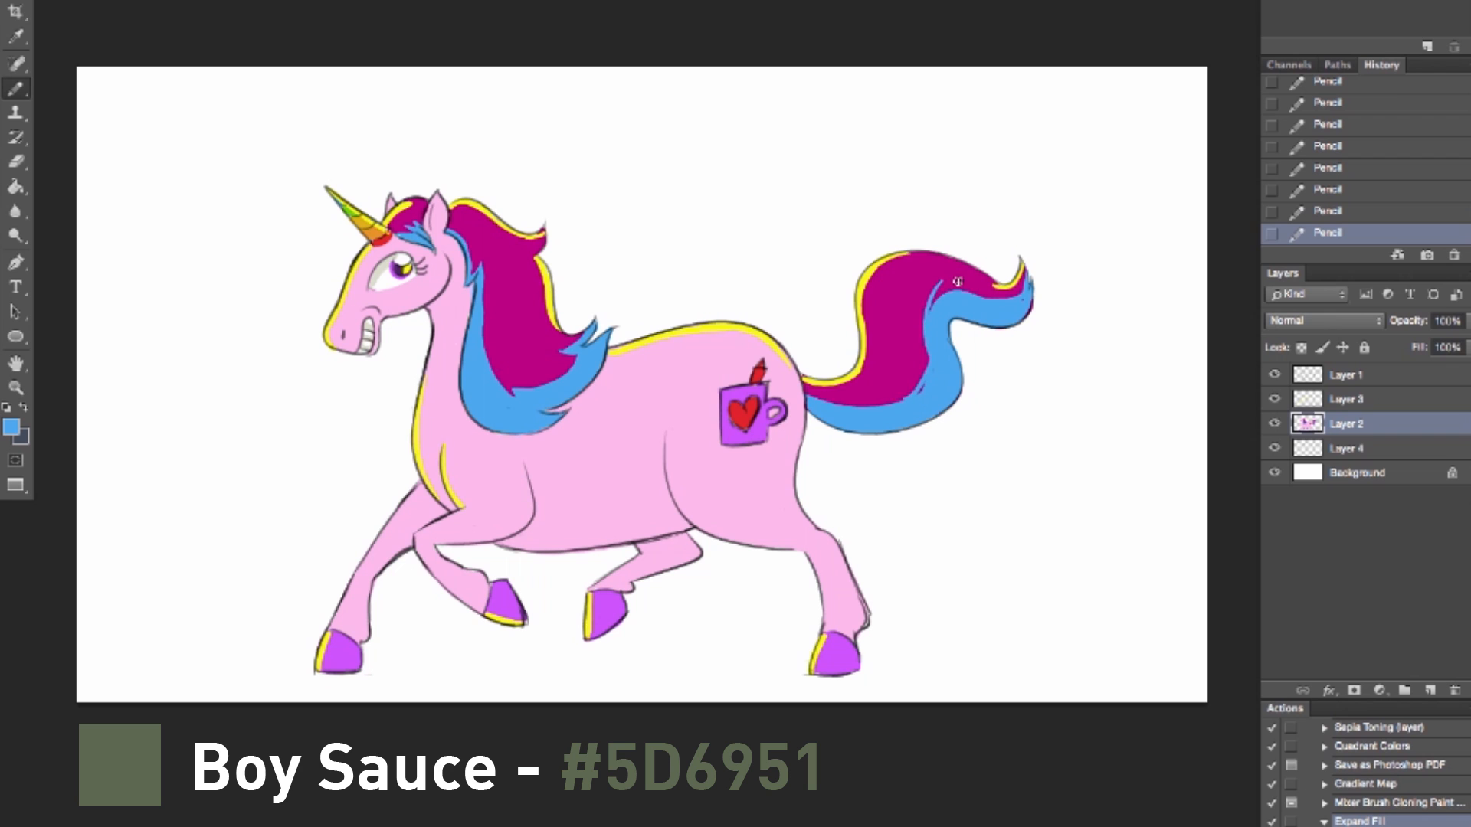
drag(900, 404, 928, 341)
Step: Set the foreground color to gray-green (#5D6951) and shade the underside of the tail with the Pencil
click(13, 427)
click(956, 148)
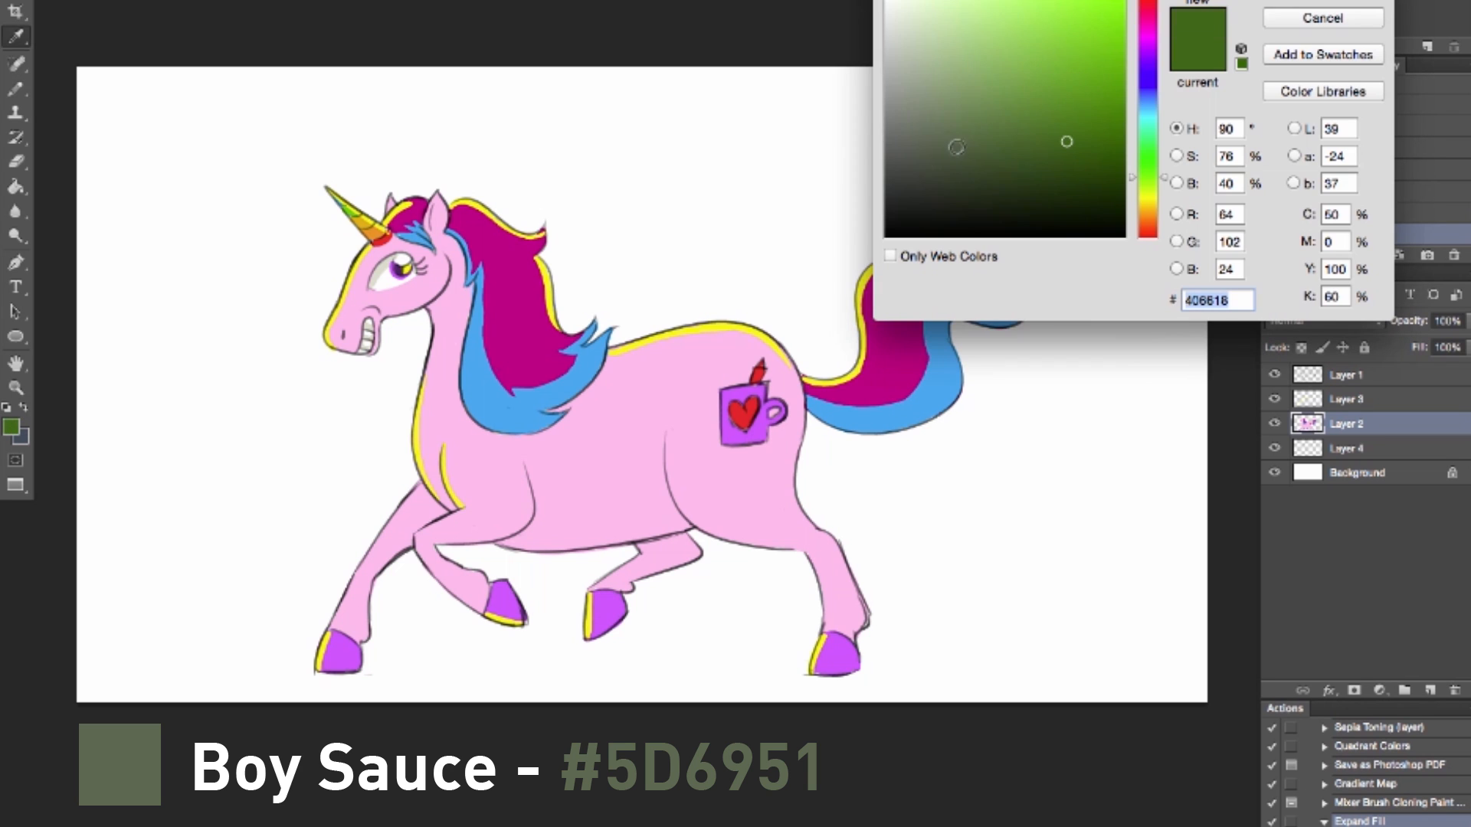
click(969, 140)
click(944, 142)
click(1288, 2)
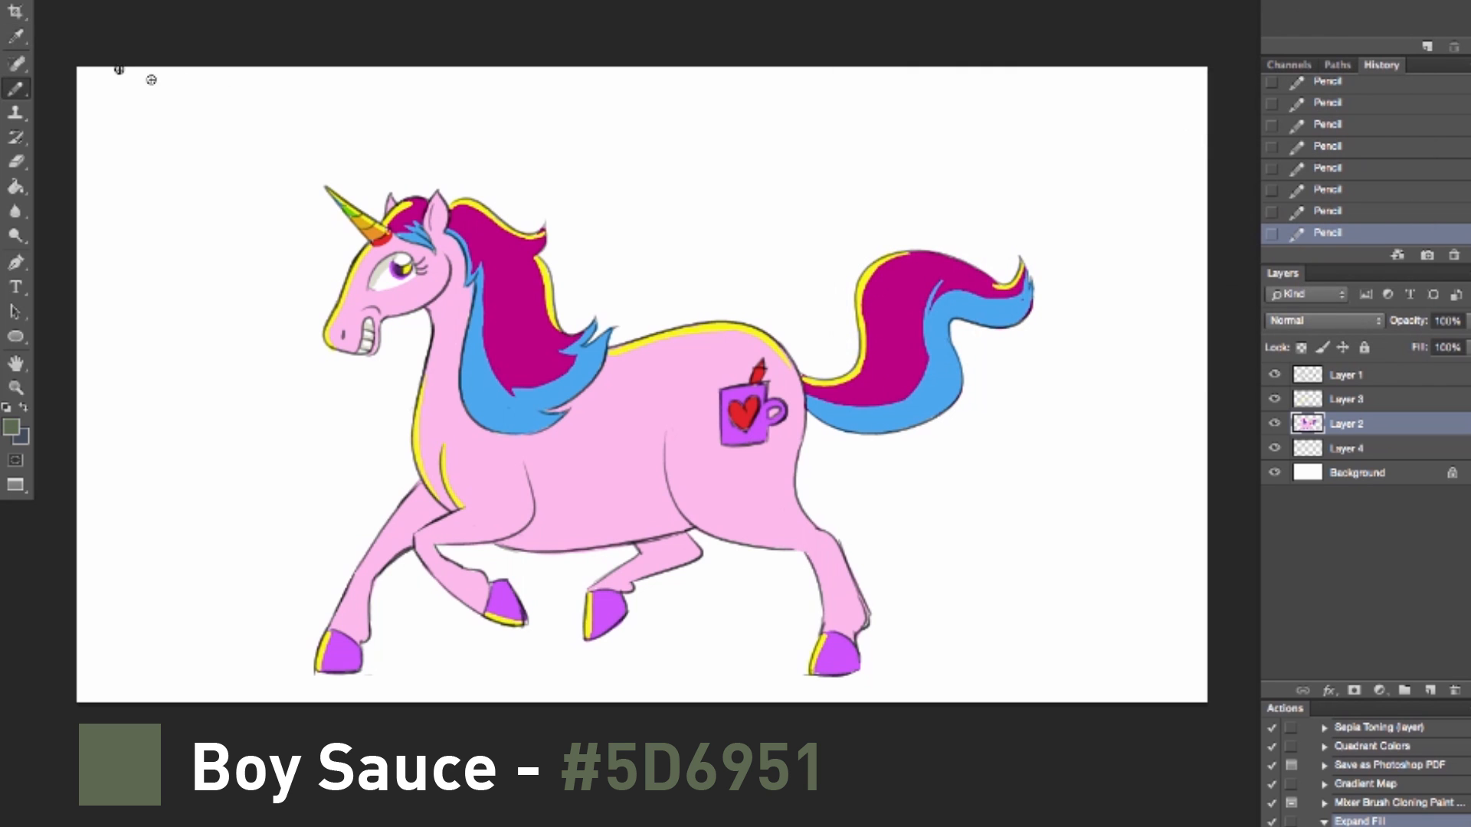
mouse_move(811, 408)
mouse_down()
mouse_move(885, 423)
mouse_move(822, 412)
mouse_move(861, 429)
mouse_move(936, 412)
mouse_move(960, 370)
mouse_move(957, 386)
mouse_move(953, 374)
mouse_move(940, 407)
mouse_move(955, 365)
mouse_move(931, 413)
mouse_move(941, 359)
mouse_move(959, 371)
mouse_move(951, 324)
mouse_up()
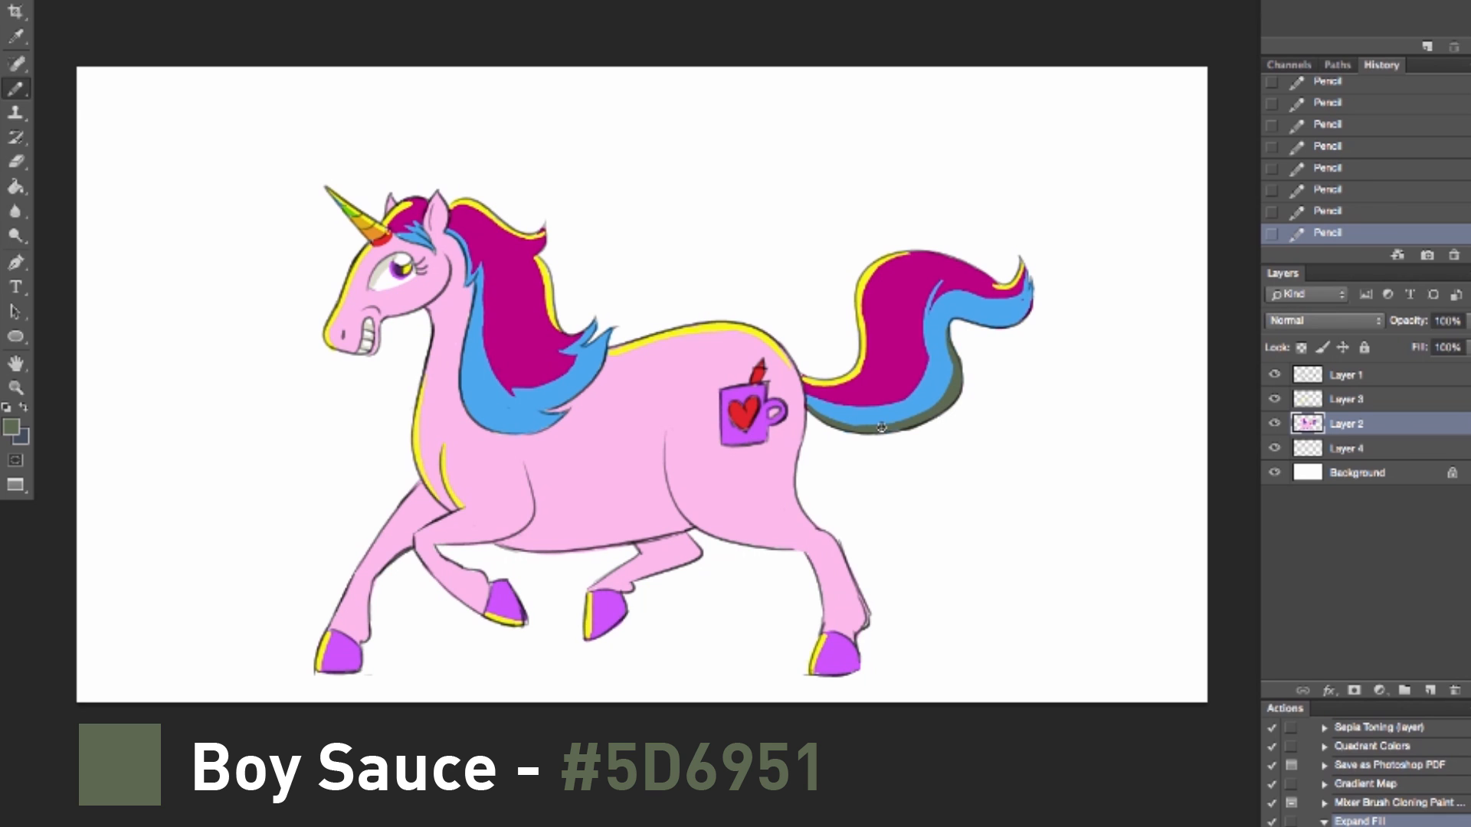
drag(815, 412, 902, 423)
Step: Add a new layer above Layer 2 with Multiply blending and 37% opacity
click(1433, 691)
click(1324, 320)
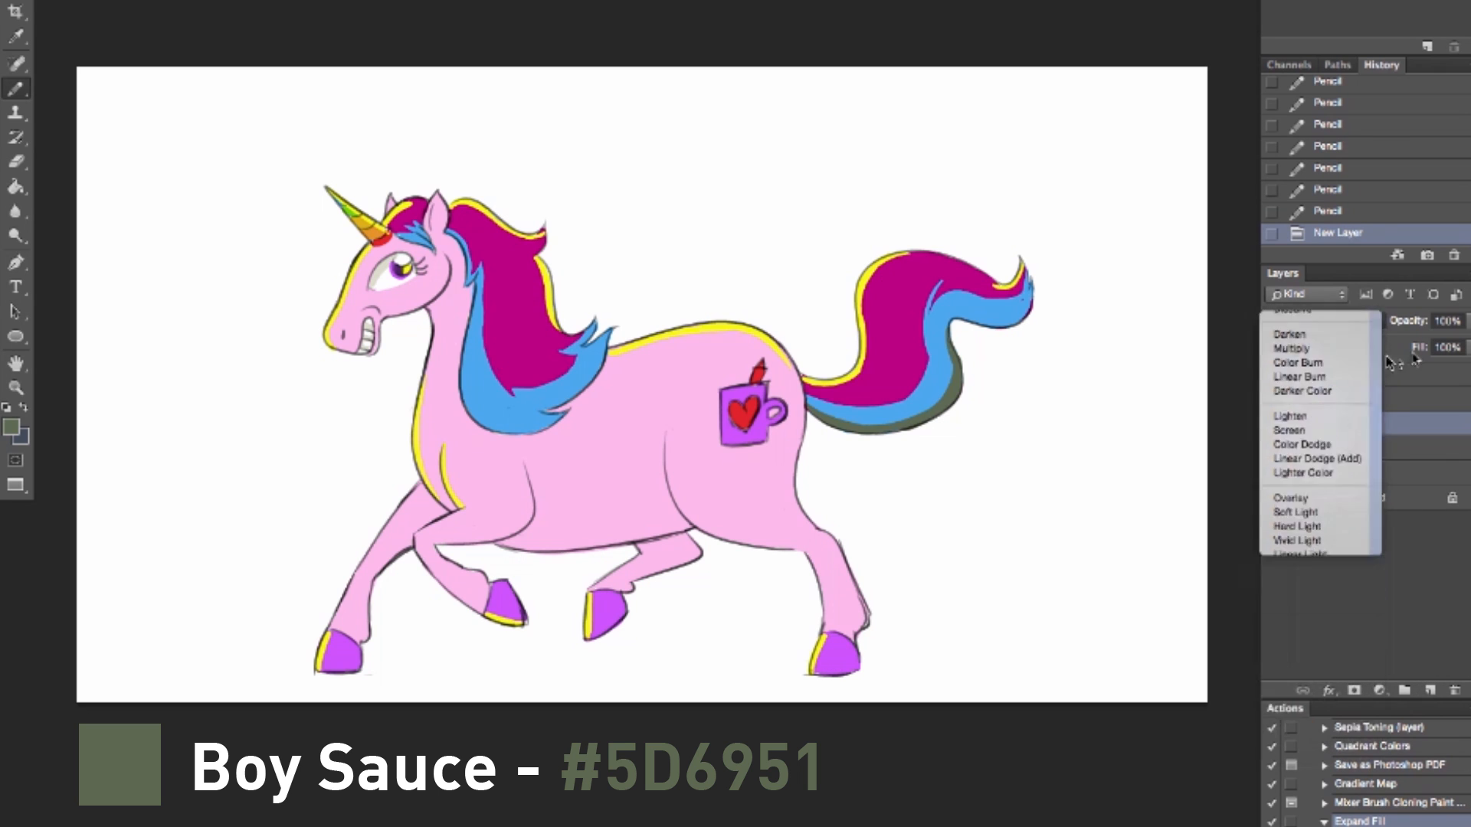
click(1303, 338)
click(1464, 321)
drag(1451, 339, 1417, 339)
Step: Shade the underside of the belly with gray-green Pencil strokes on the Multiply layer
drag(504, 535, 678, 524)
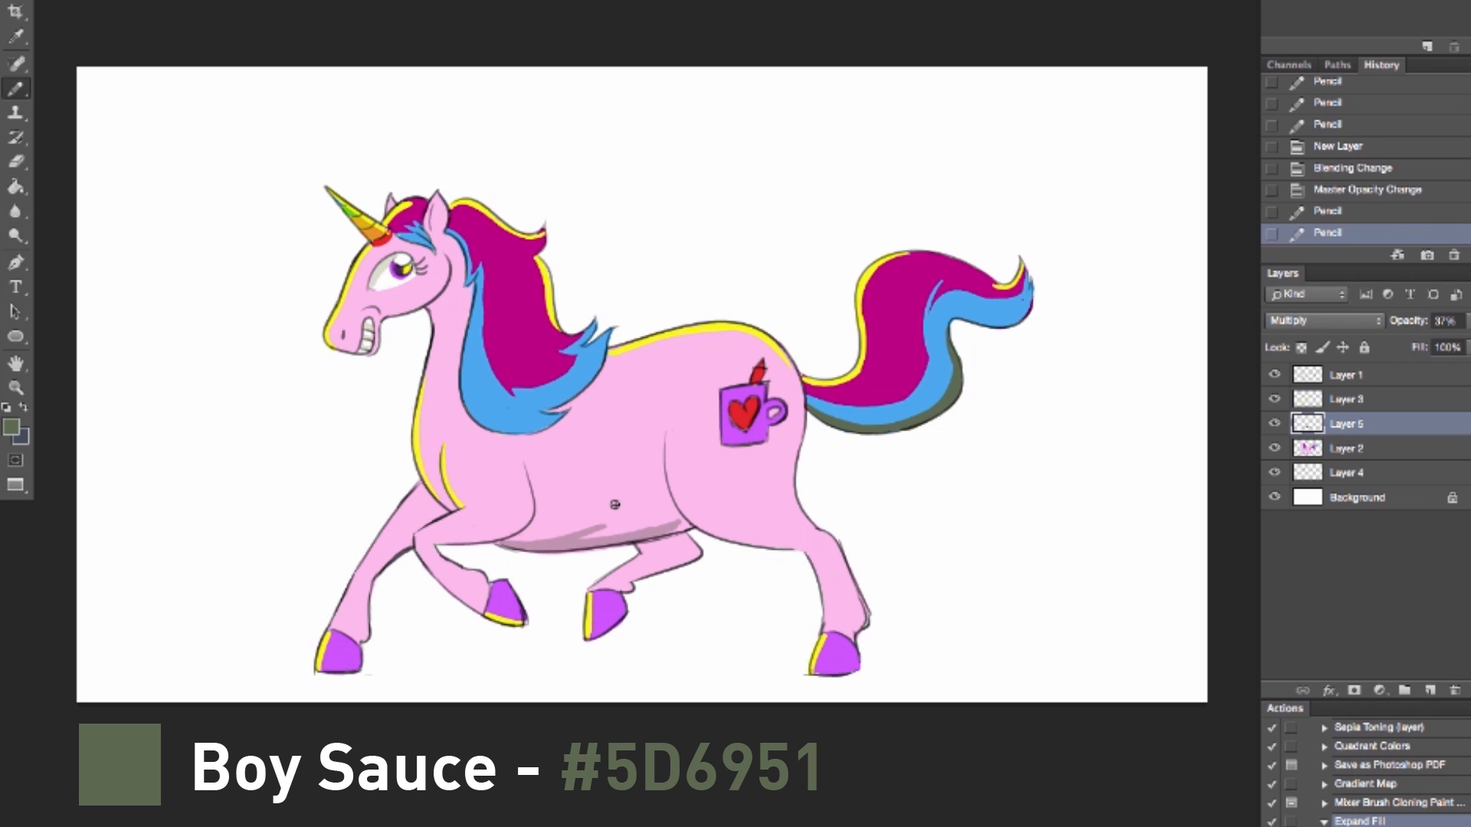
drag(568, 535, 622, 529)
drag(524, 531, 694, 524)
drag(669, 532, 690, 520)
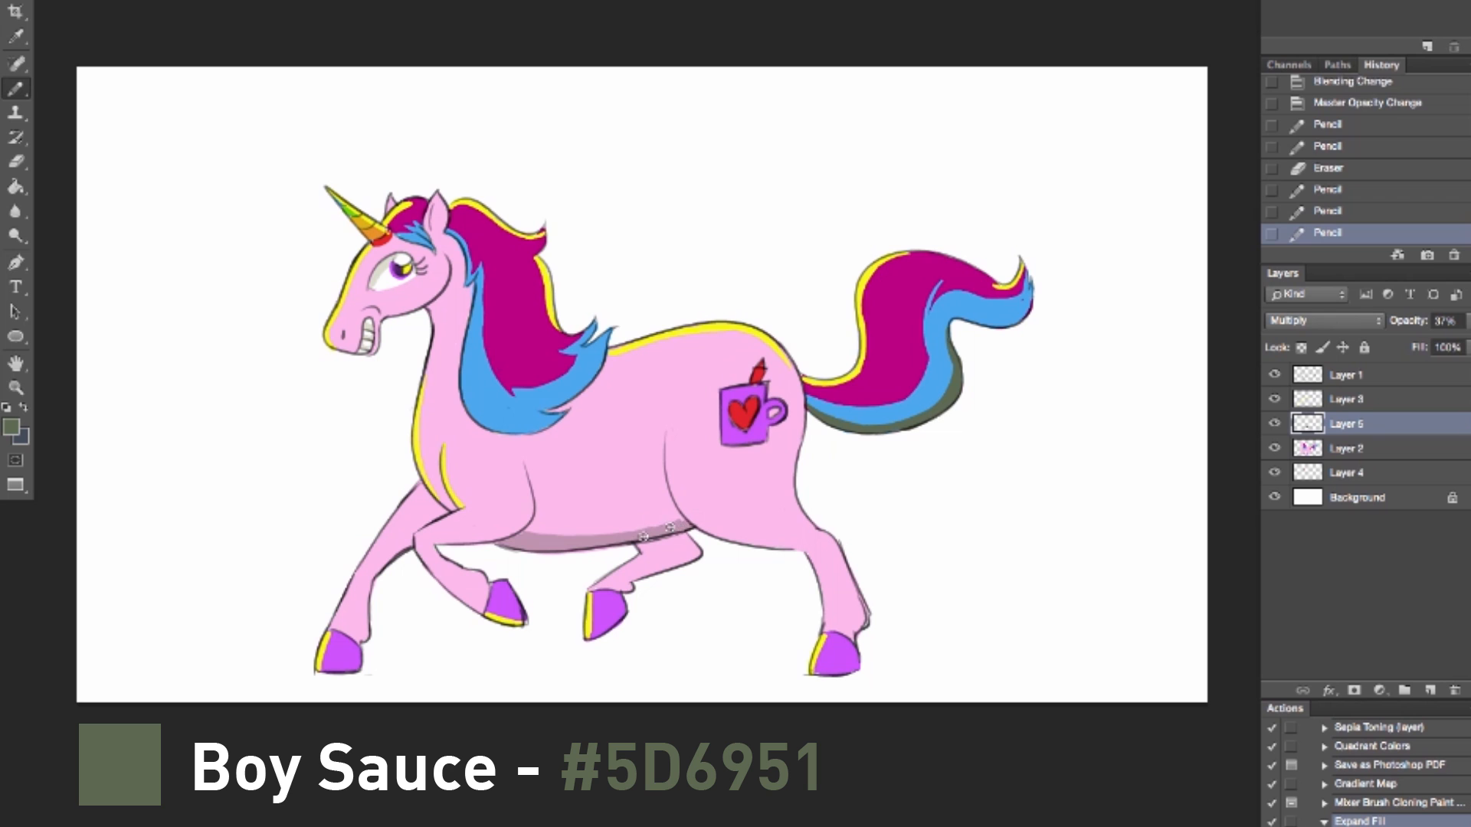
Step: Shade the rear edges of the rump, hind legs and hind hooves on the Multiply layer
mouse_move(797, 372)
mouse_down()
mouse_move(787, 481)
mouse_move(820, 535)
mouse_move(792, 458)
mouse_move(806, 412)
mouse_move(794, 497)
mouse_move(860, 614)
mouse_up()
drag(832, 546, 849, 602)
drag(844, 671, 852, 635)
mouse_move(597, 588)
mouse_down()
mouse_move(601, 625)
mouse_move(617, 625)
mouse_move(615, 587)
mouse_move(640, 550)
mouse_move(678, 570)
mouse_move(686, 544)
mouse_move(671, 553)
mouse_move(632, 530)
mouse_up()
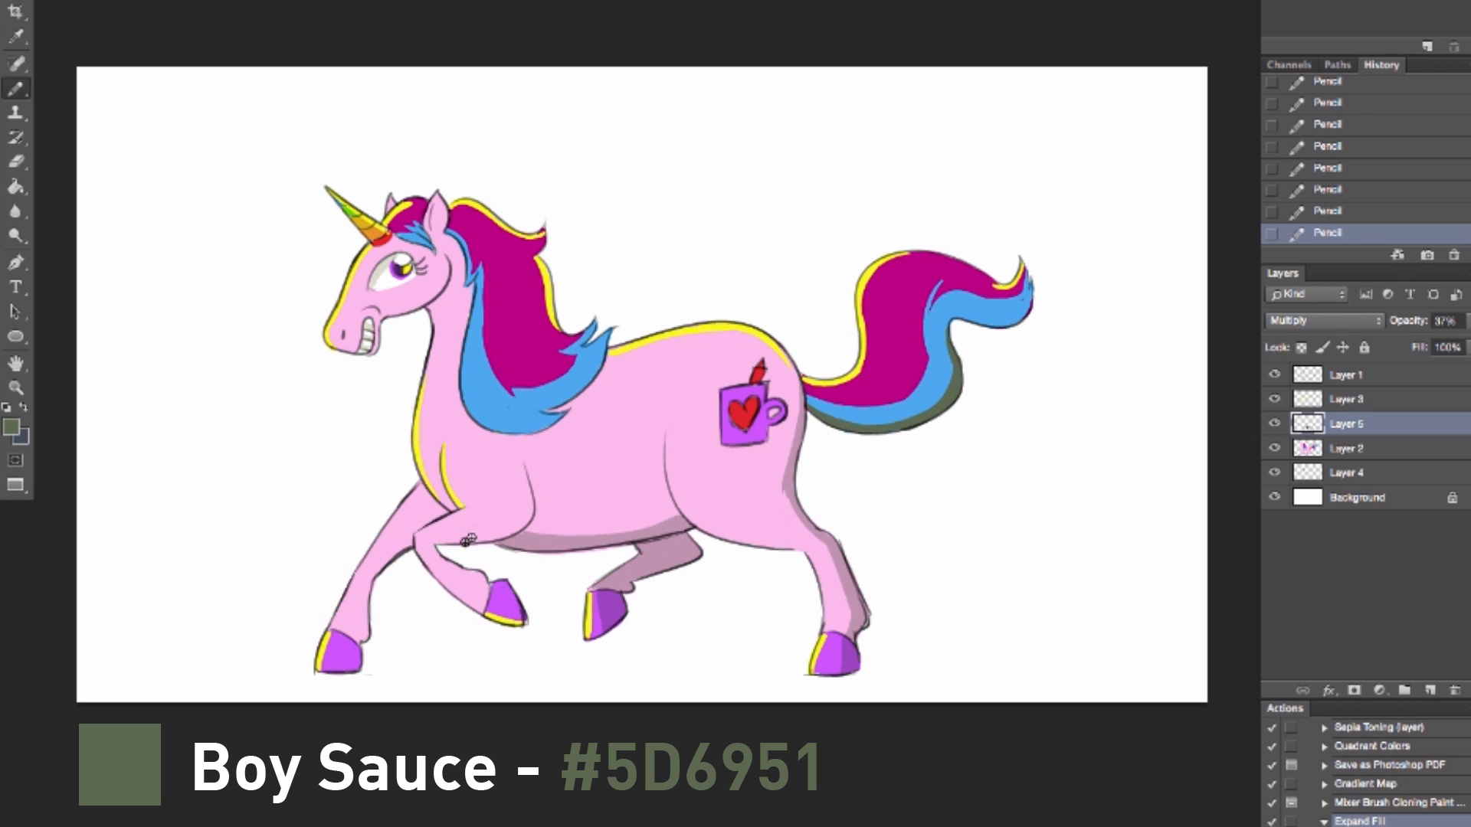
Step: Shade the front legs and hoof, and paint a thin ground shadow beneath the unicorn extending past the hind hoof
mouse_move(452, 540)
mouse_down()
mouse_move(509, 531)
mouse_move(522, 503)
mouse_move(526, 521)
mouse_up()
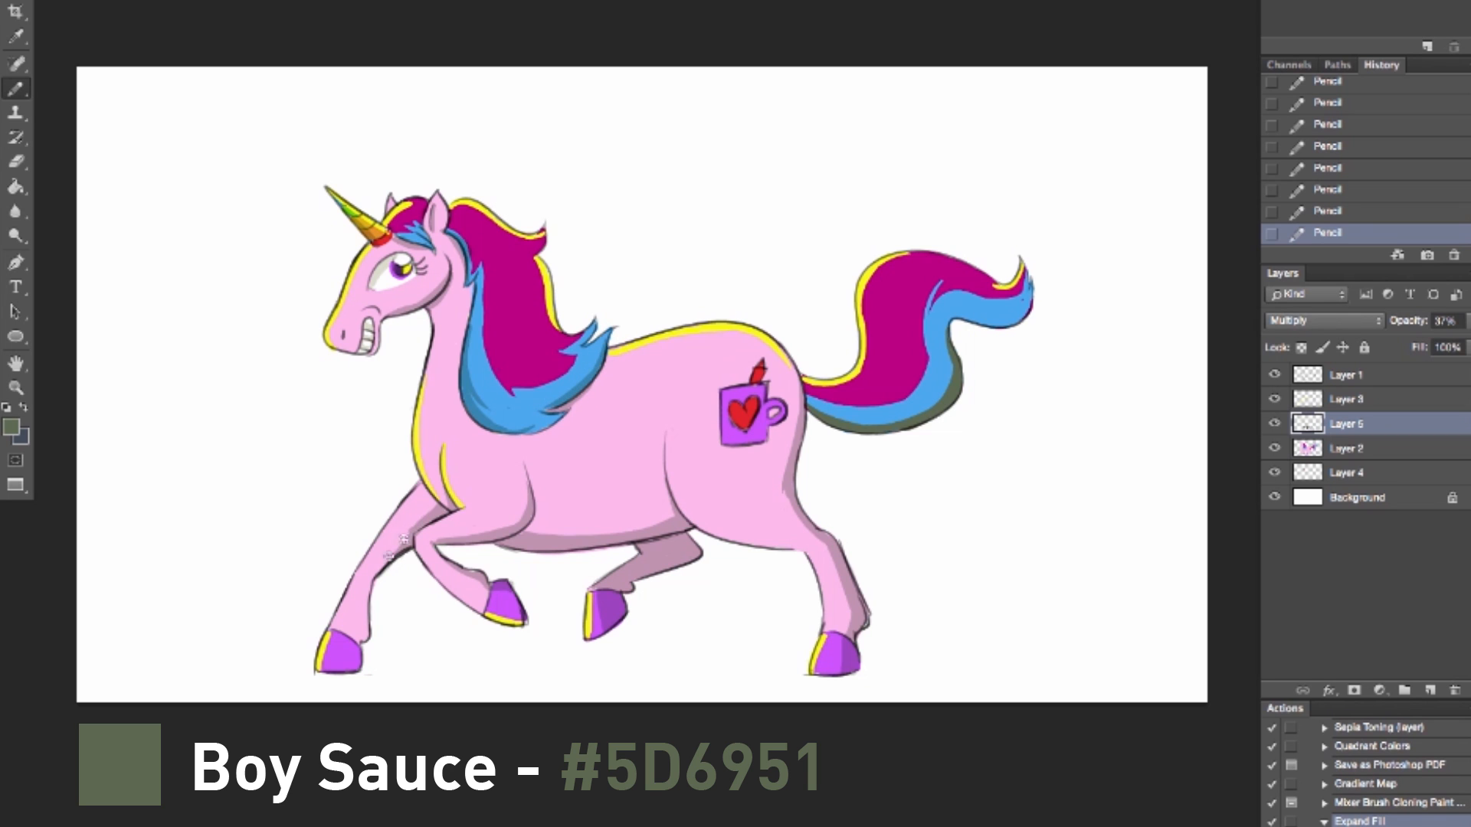
drag(361, 608, 350, 668)
drag(352, 632, 360, 597)
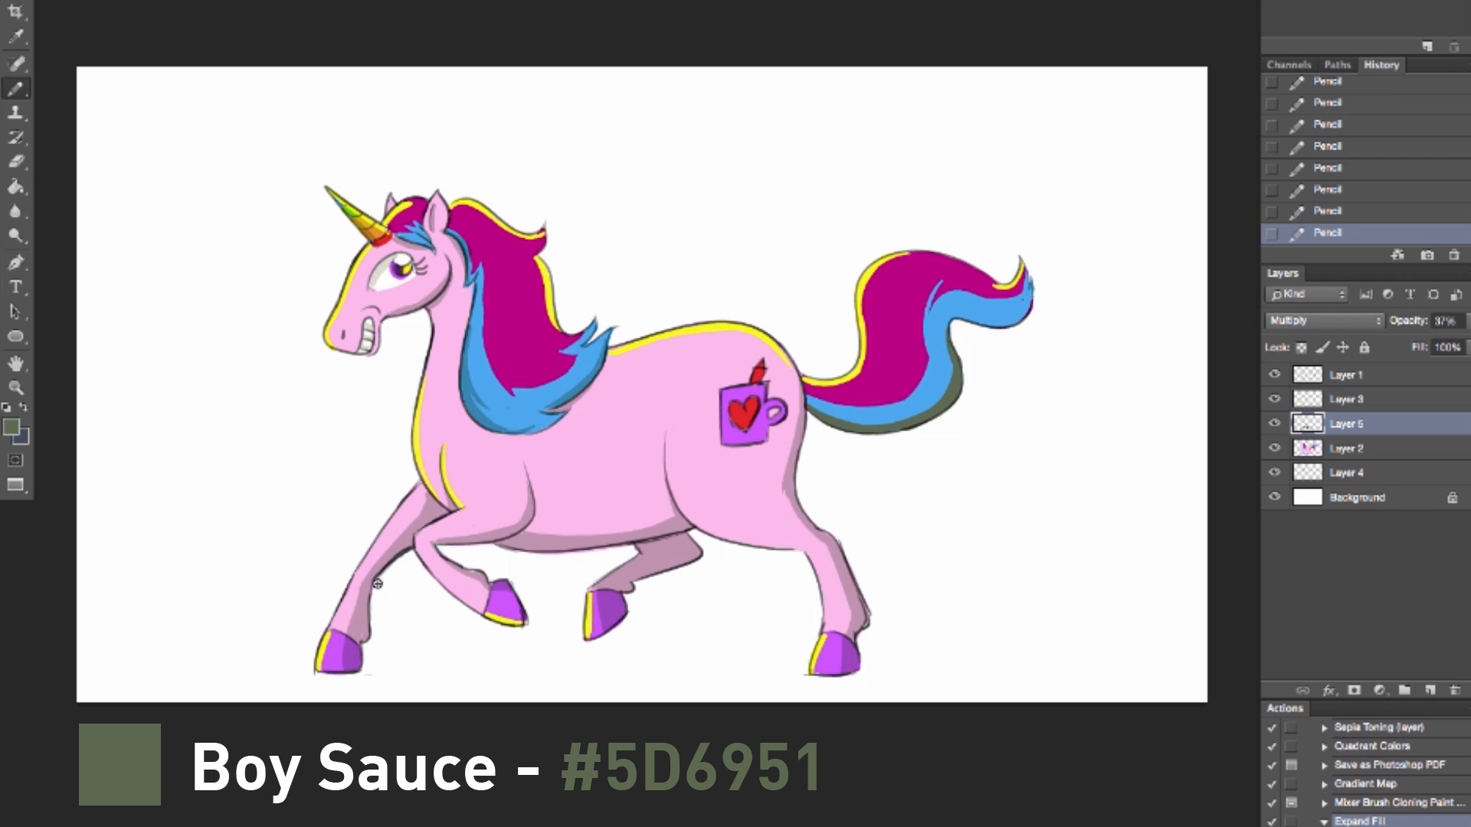
drag(366, 672, 789, 671)
drag(545, 670, 968, 664)
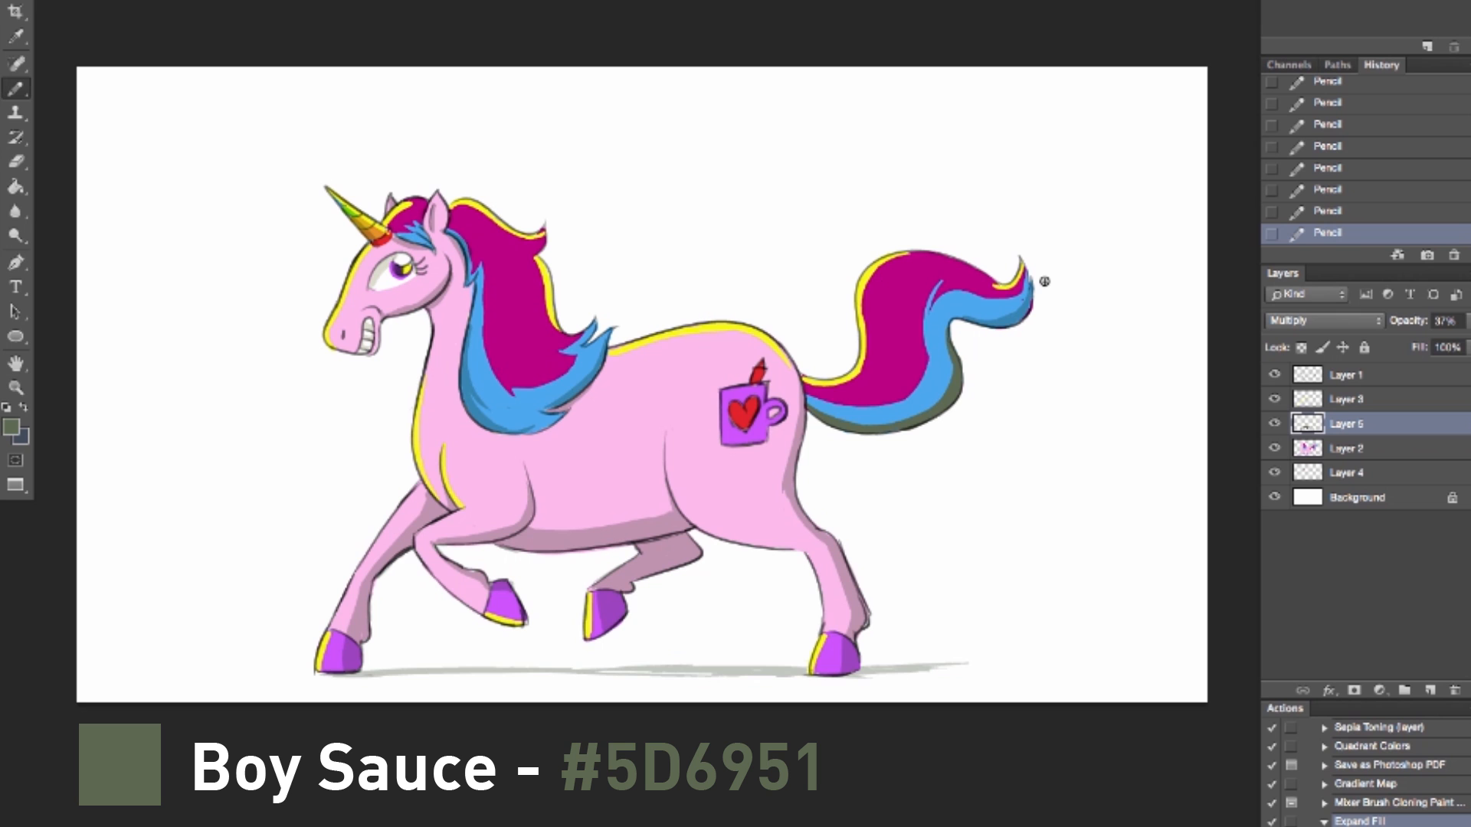
Step: Draw the black outline of a bear's head, snout and chest above the unicorn's back
click(1391, 399)
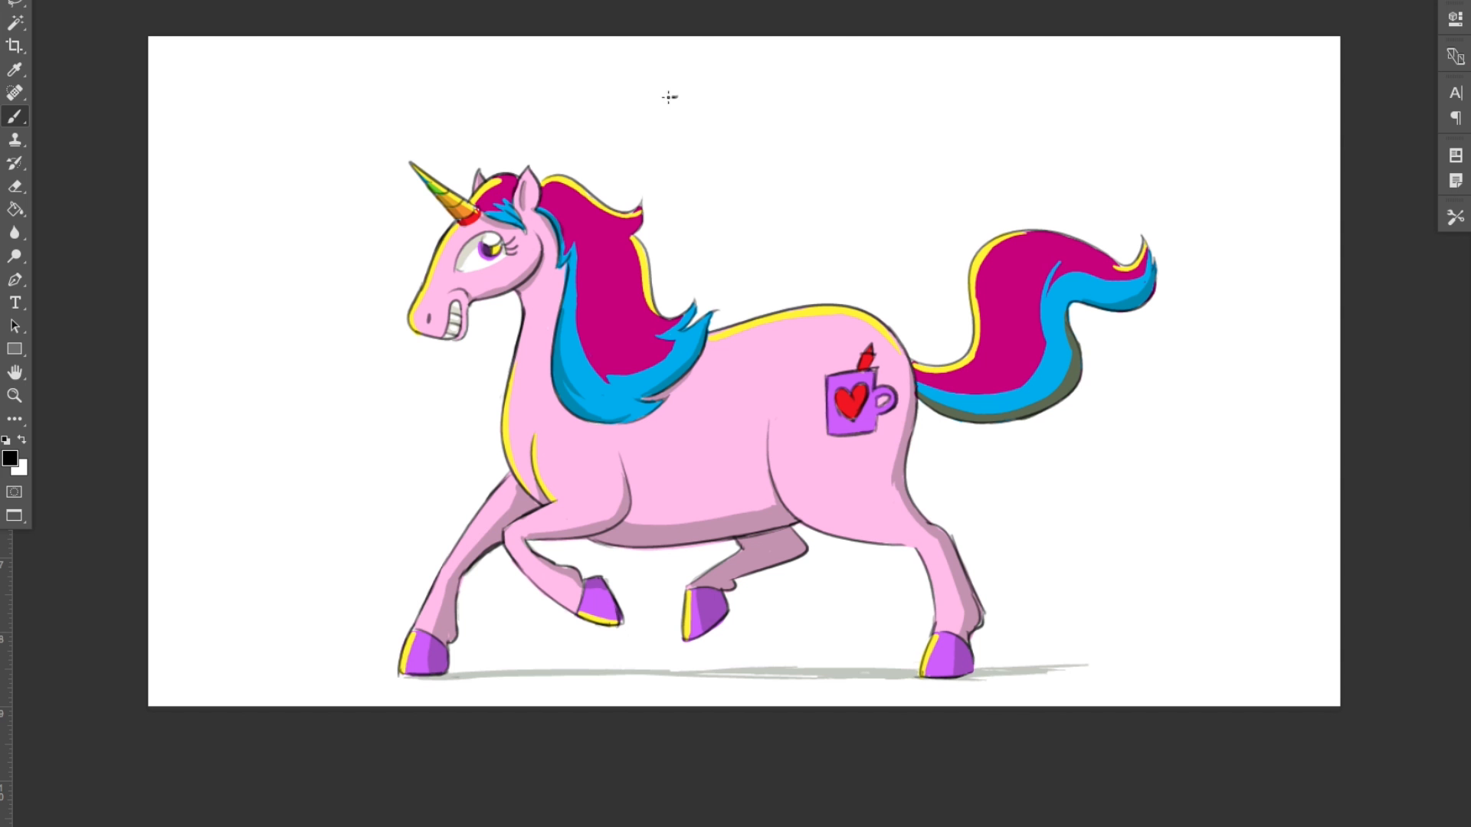
mouse_move(672, 101)
mouse_down()
mouse_move(676, 143)
mouse_move(652, 144)
mouse_move(678, 101)
mouse_move(688, 134)
mouse_move(669, 142)
mouse_move(684, 135)
mouse_move(687, 73)
mouse_move(756, 73)
mouse_move(791, 102)
mouse_up()
key(ctrl+z)
key(ctrl+z)
key(ctrl+z)
mouse_move(636, 146)
mouse_down()
mouse_move(684, 168)
mouse_move(664, 255)
mouse_up()
key(ctrl+z)
drag(683, 170, 667, 256)
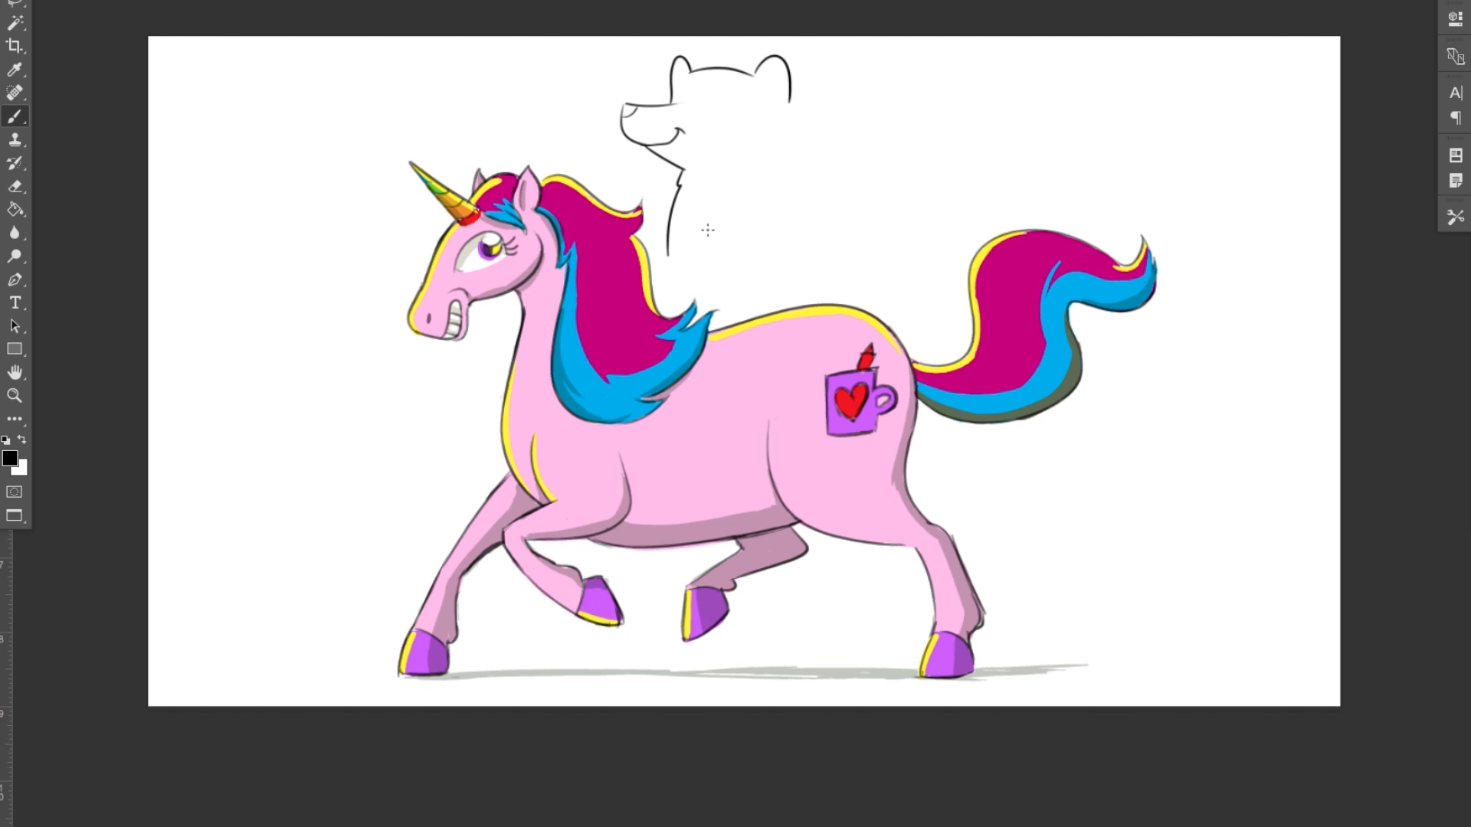
Step: Draw the bear's back and near leg straddling the unicorn, and erase the bear's lower chest line
drag(791, 107, 855, 305)
mouse_move(770, 261)
mouse_down()
mouse_move(786, 369)
mouse_move(805, 393)
mouse_move(824, 361)
mouse_move(812, 332)
mouse_move(852, 288)
mouse_up()
key(e)
drag(674, 196, 678, 217)
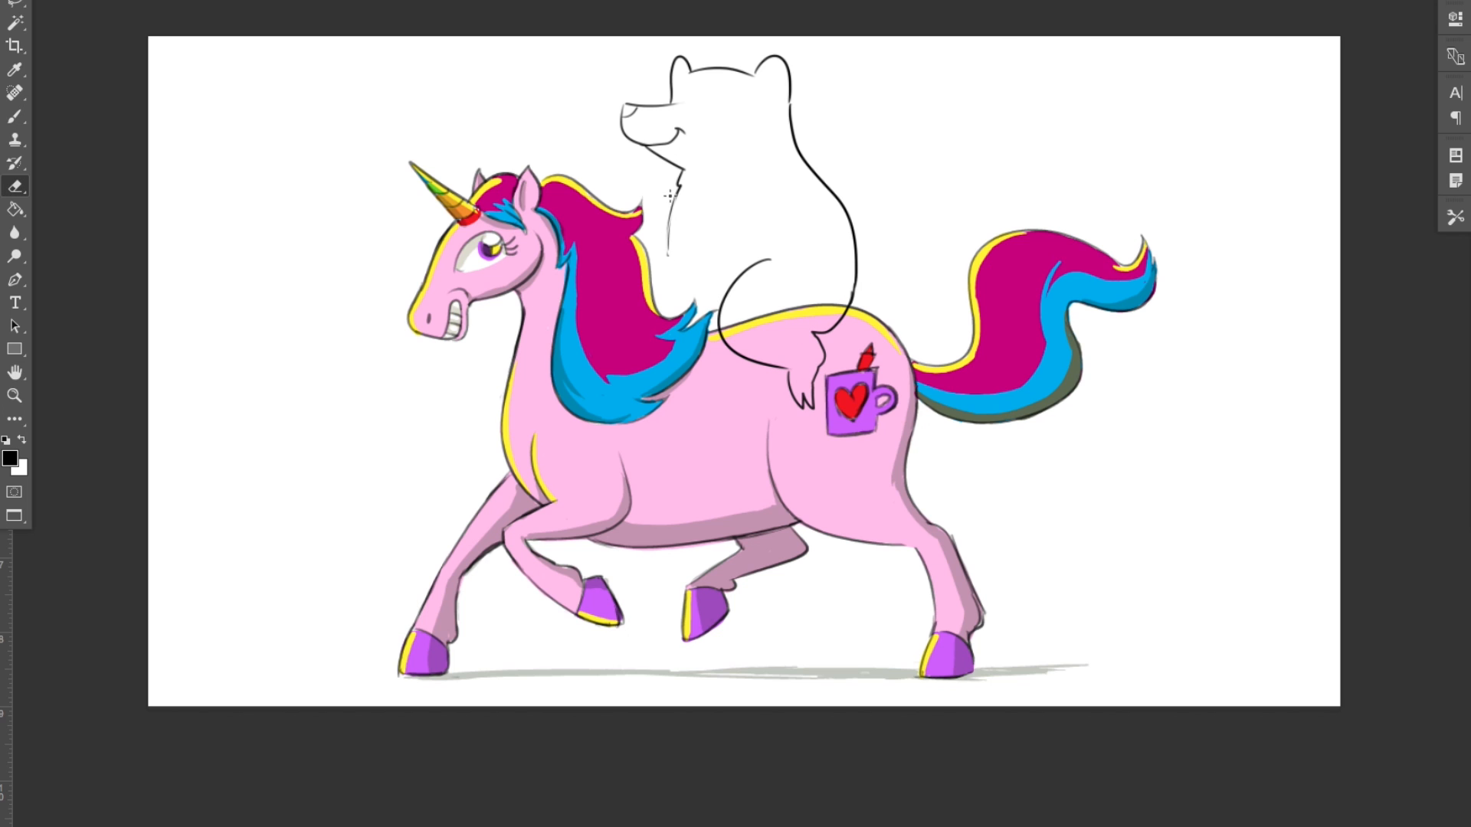
drag(675, 195, 666, 253)
Step: Draw the bear's arms reaching to the mane, and complete its chest, far leg and tail
key(b)
mouse_move(706, 191)
mouse_down()
mouse_move(626, 272)
mouse_move(754, 227)
mouse_up()
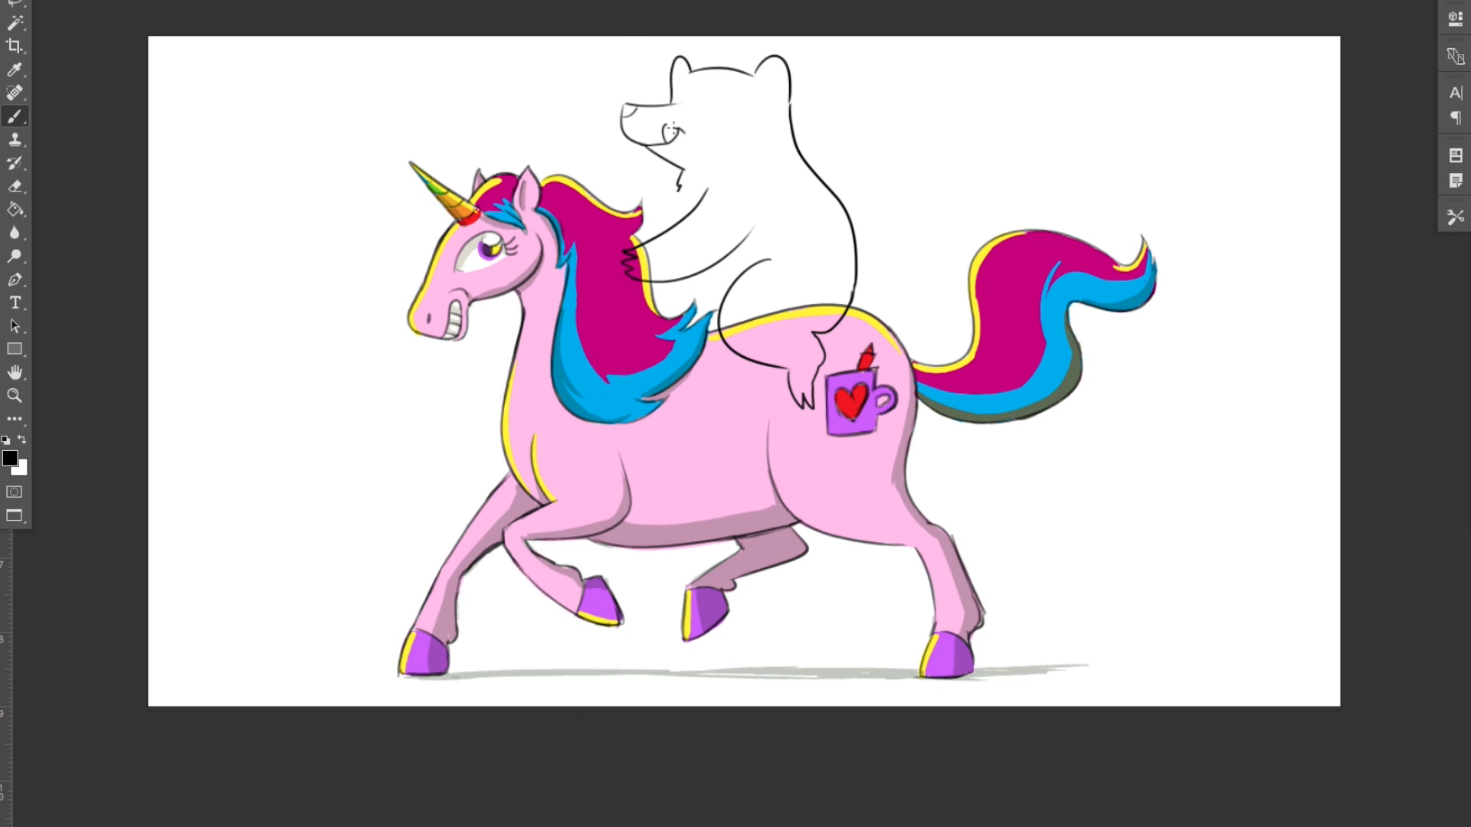
drag(676, 190, 678, 209)
drag(677, 284, 671, 314)
drag(680, 192, 636, 230)
drag(857, 274, 853, 306)
key(ctrl+z)
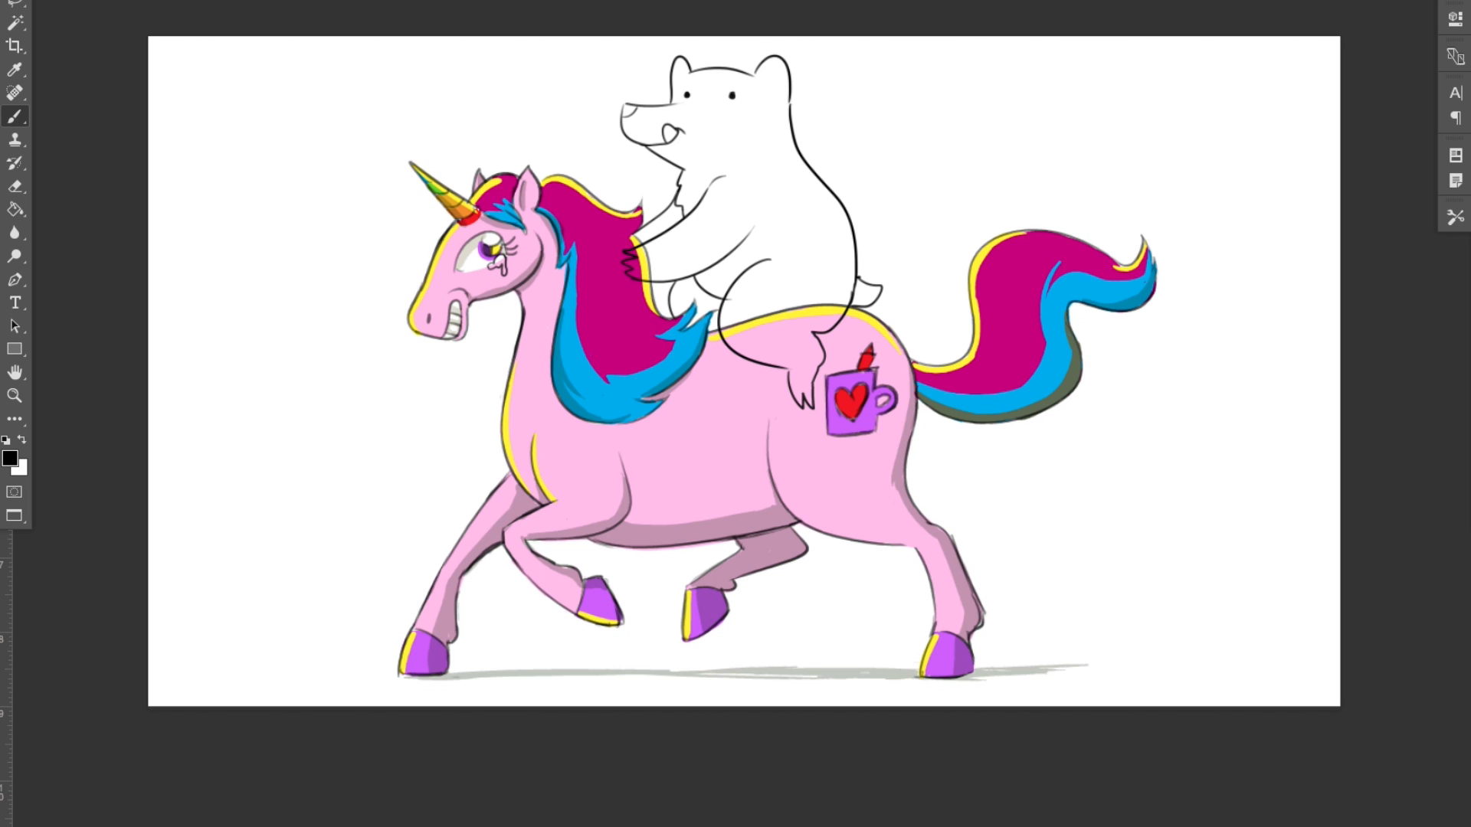
Step: Set the foreground color to pale aqua (#AEF5FE) and paint the tears under the unicorn's eye with the Brush
click(17, 461)
click(602, 389)
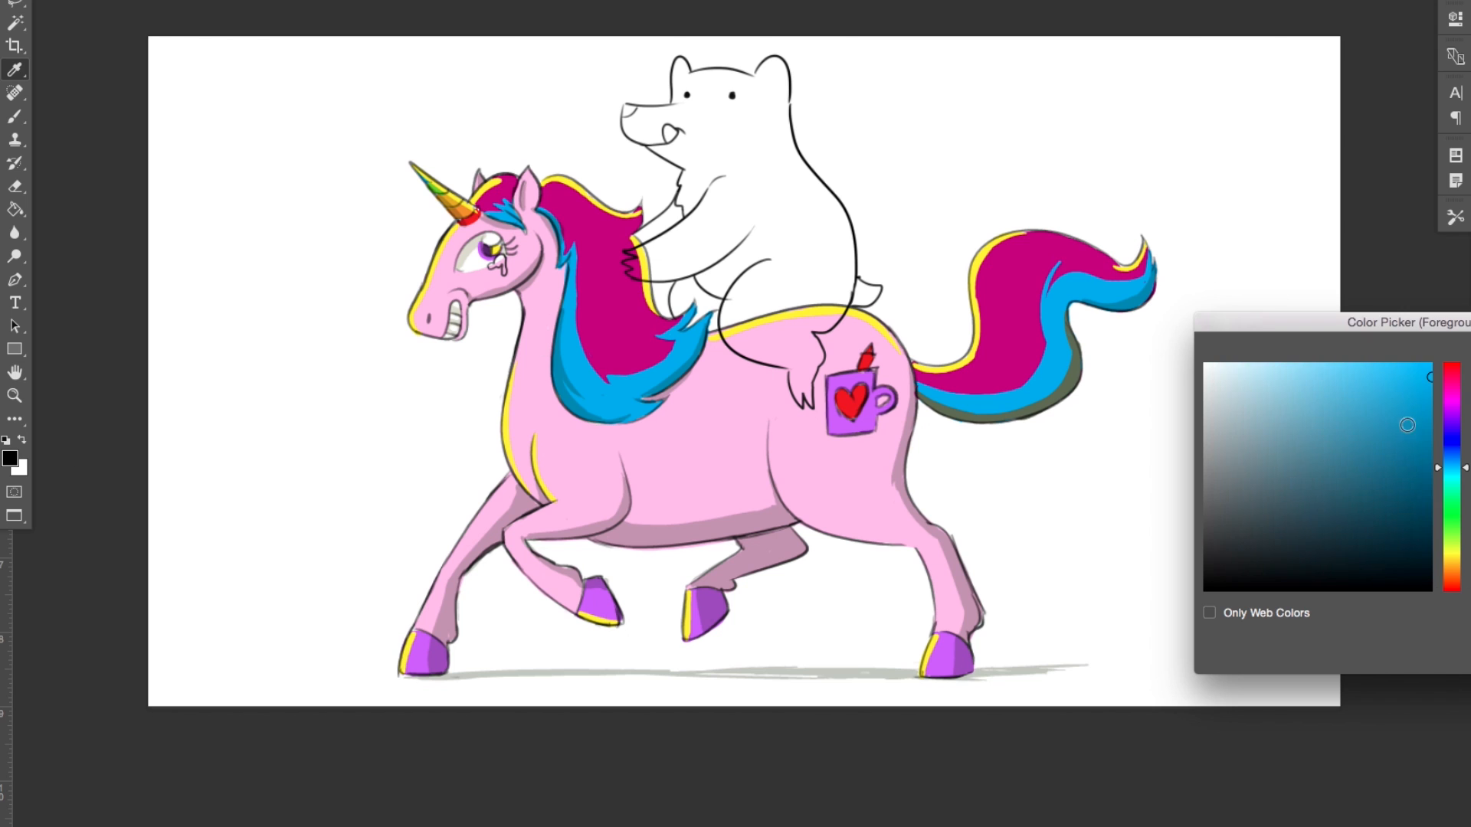
drag(1454, 482, 1454, 475)
drag(1324, 380, 1296, 350)
key(Return)
key(b)
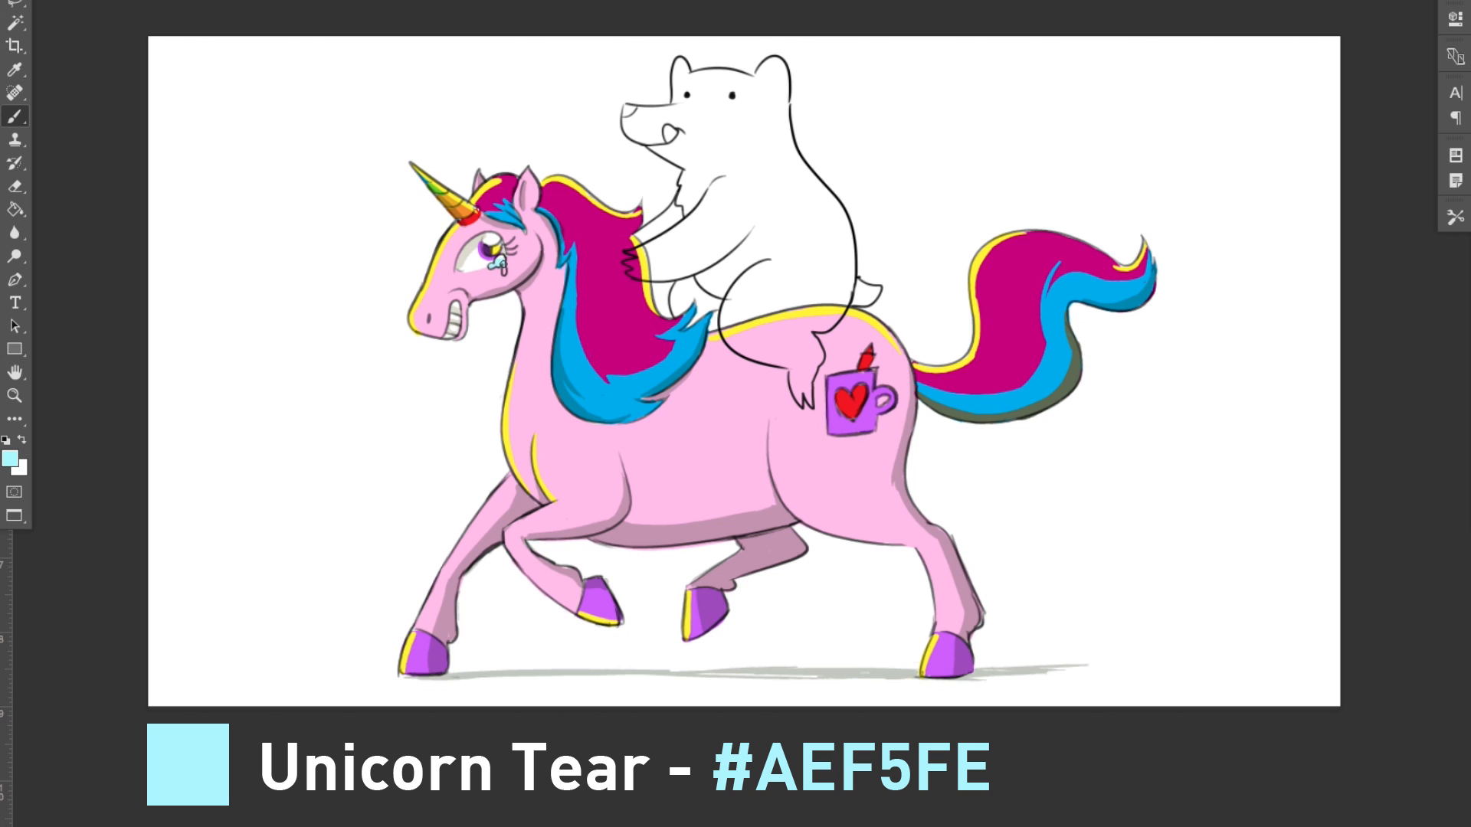
Step: Clean up the tears' color with the Eraser and add white highlights to them
key(e)
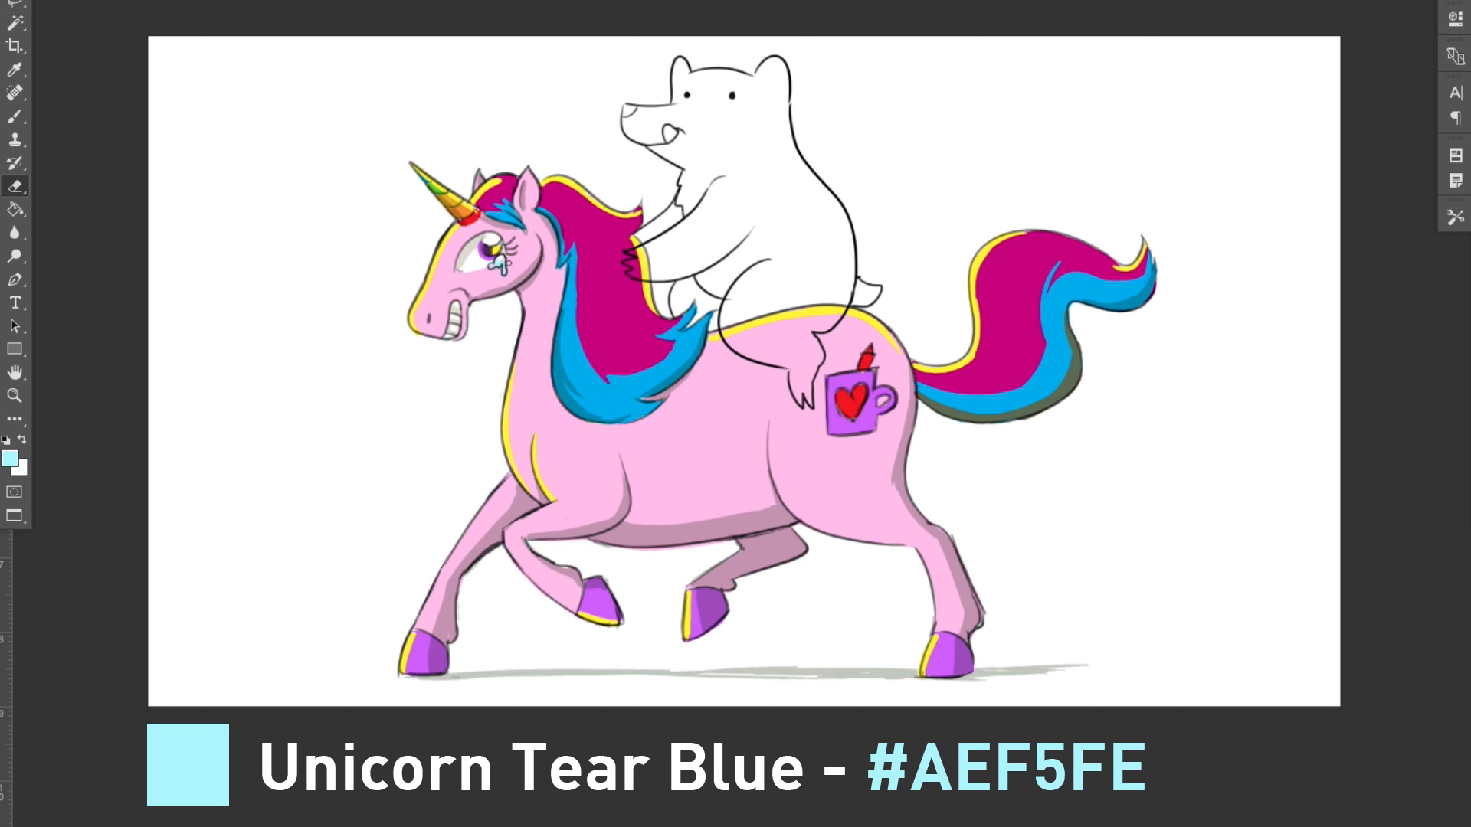
key(d)
key(b)
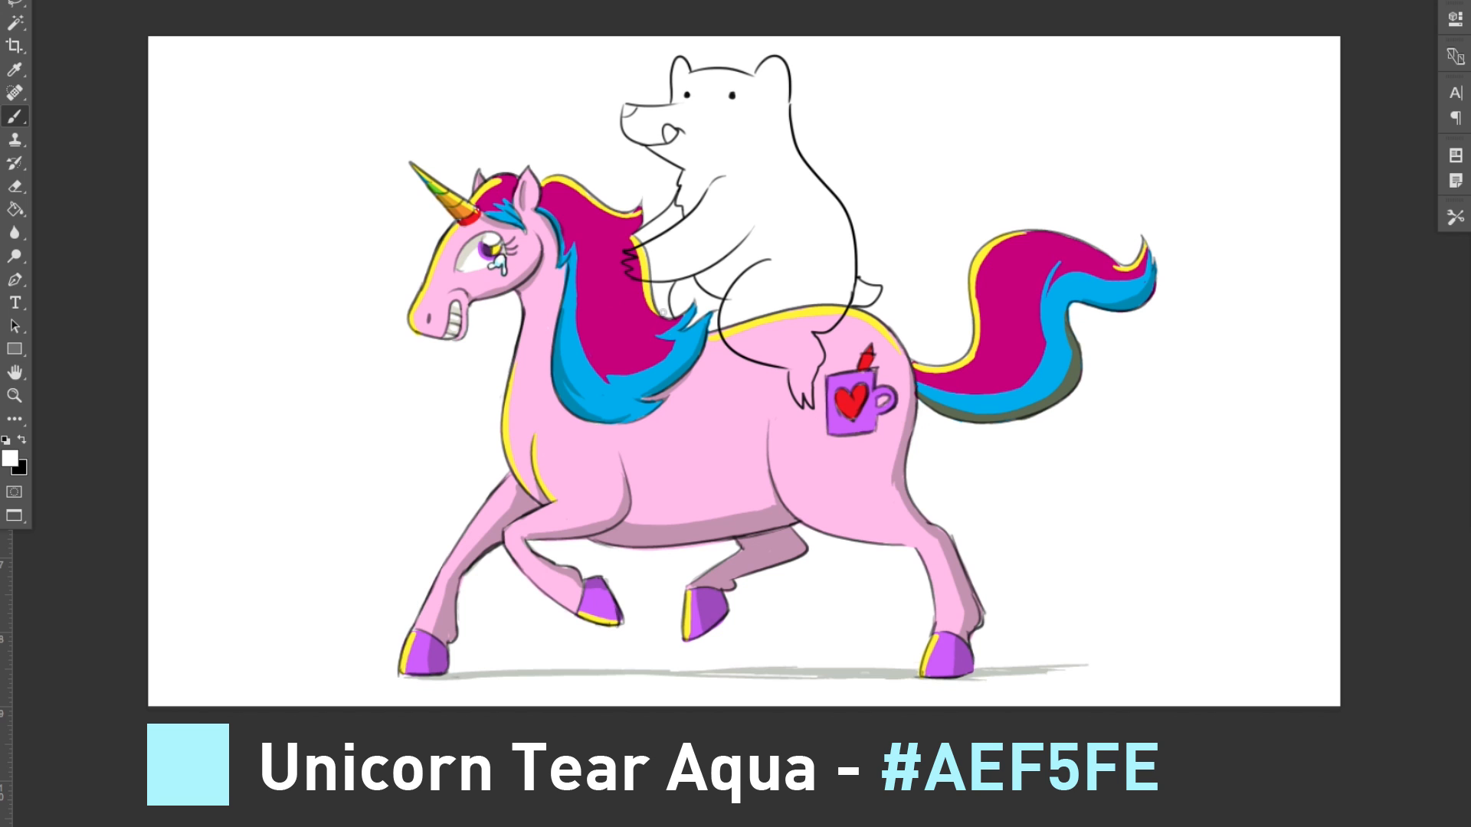
alt+click(503, 261)
Step: Set the foreground color to brown (#964E2E) and ready the Brush for the bear
click(10, 459)
click(1457, 580)
click(1367, 485)
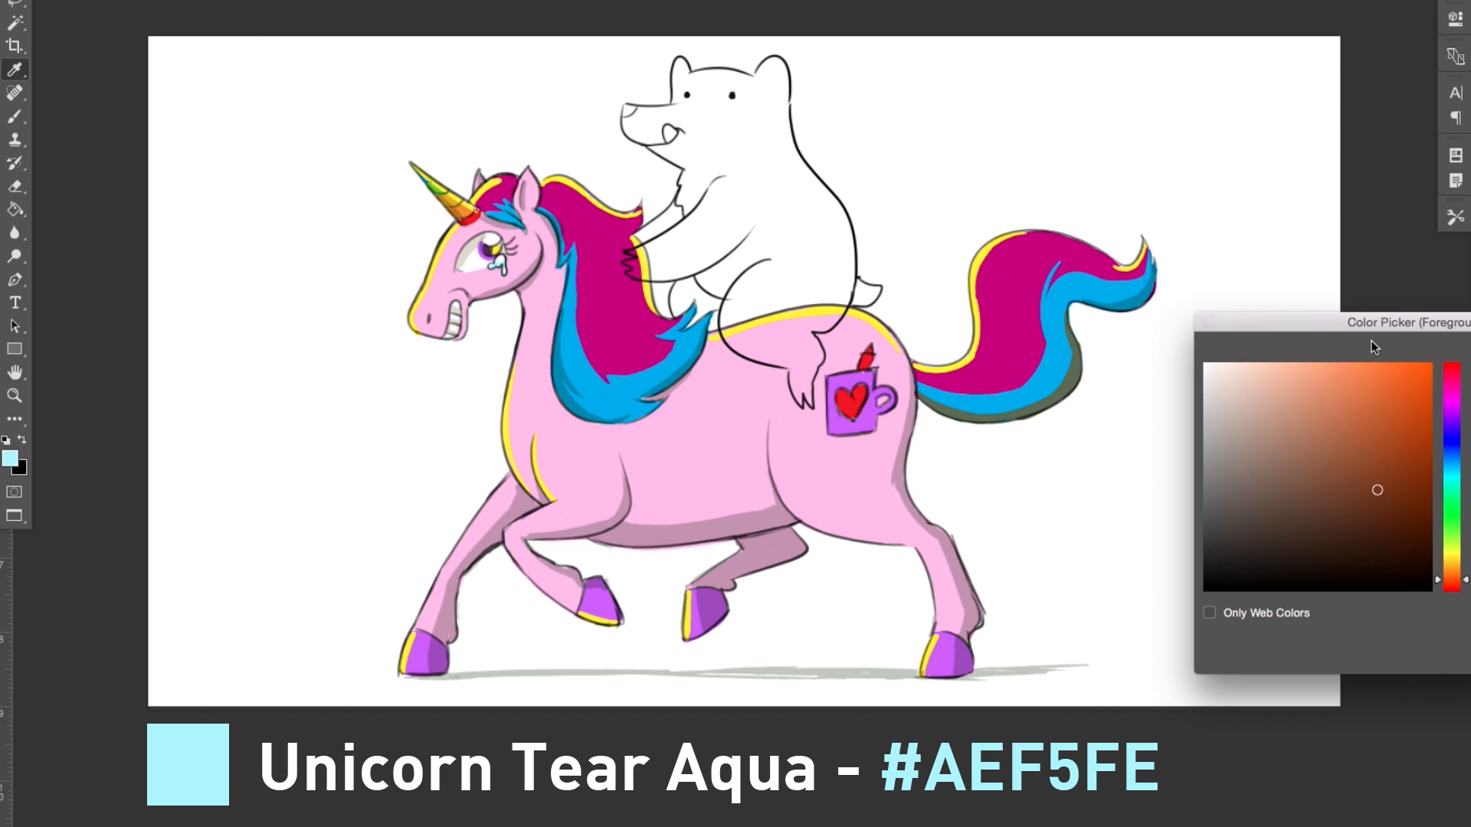
mouse_move(1394, 325)
mouse_down()
mouse_move(1467, 220)
mouse_move(1450, 226)
mouse_up()
click(1414, 365)
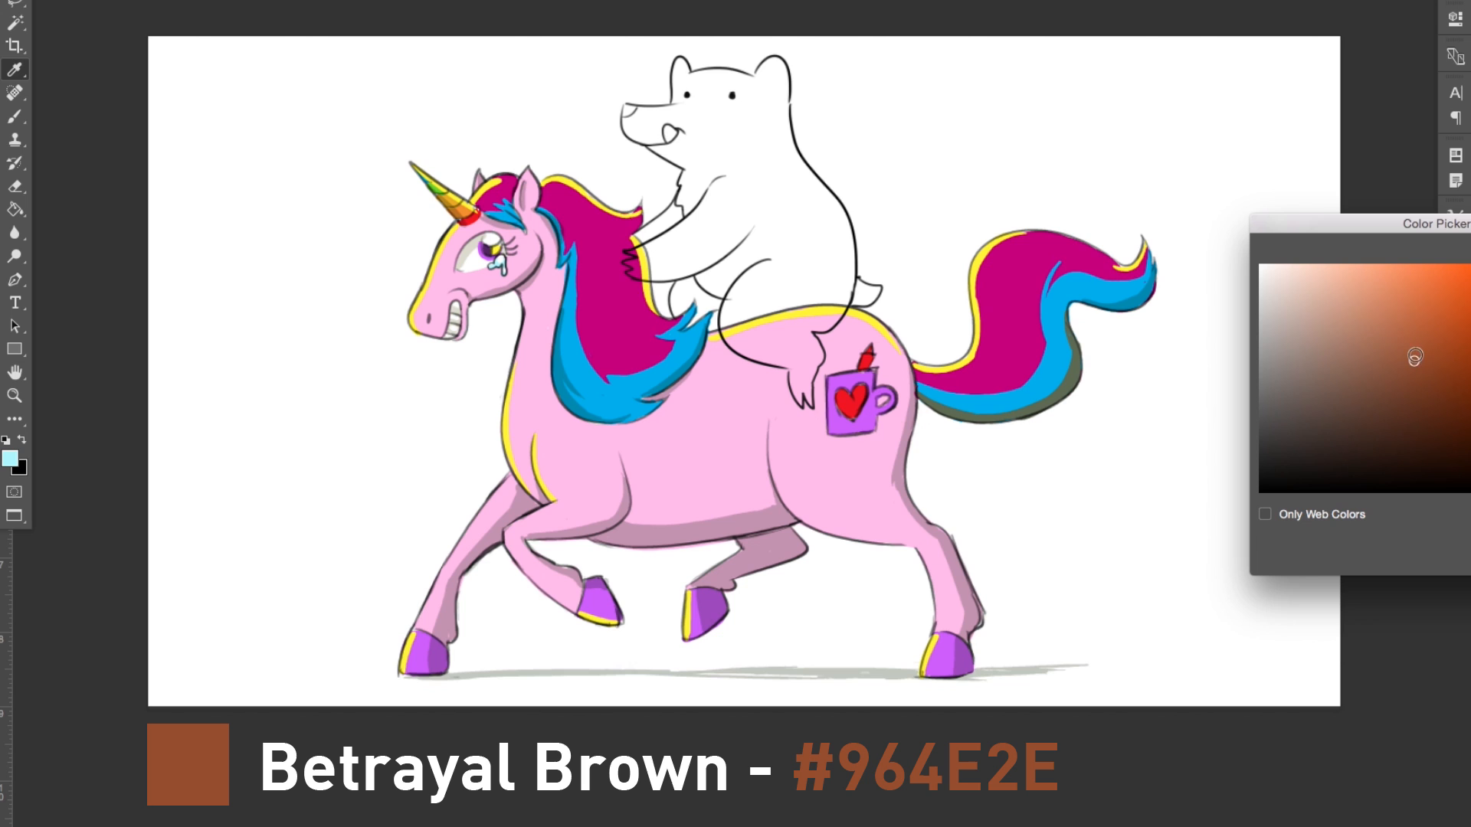
click(1419, 366)
key(Return)
key(b)
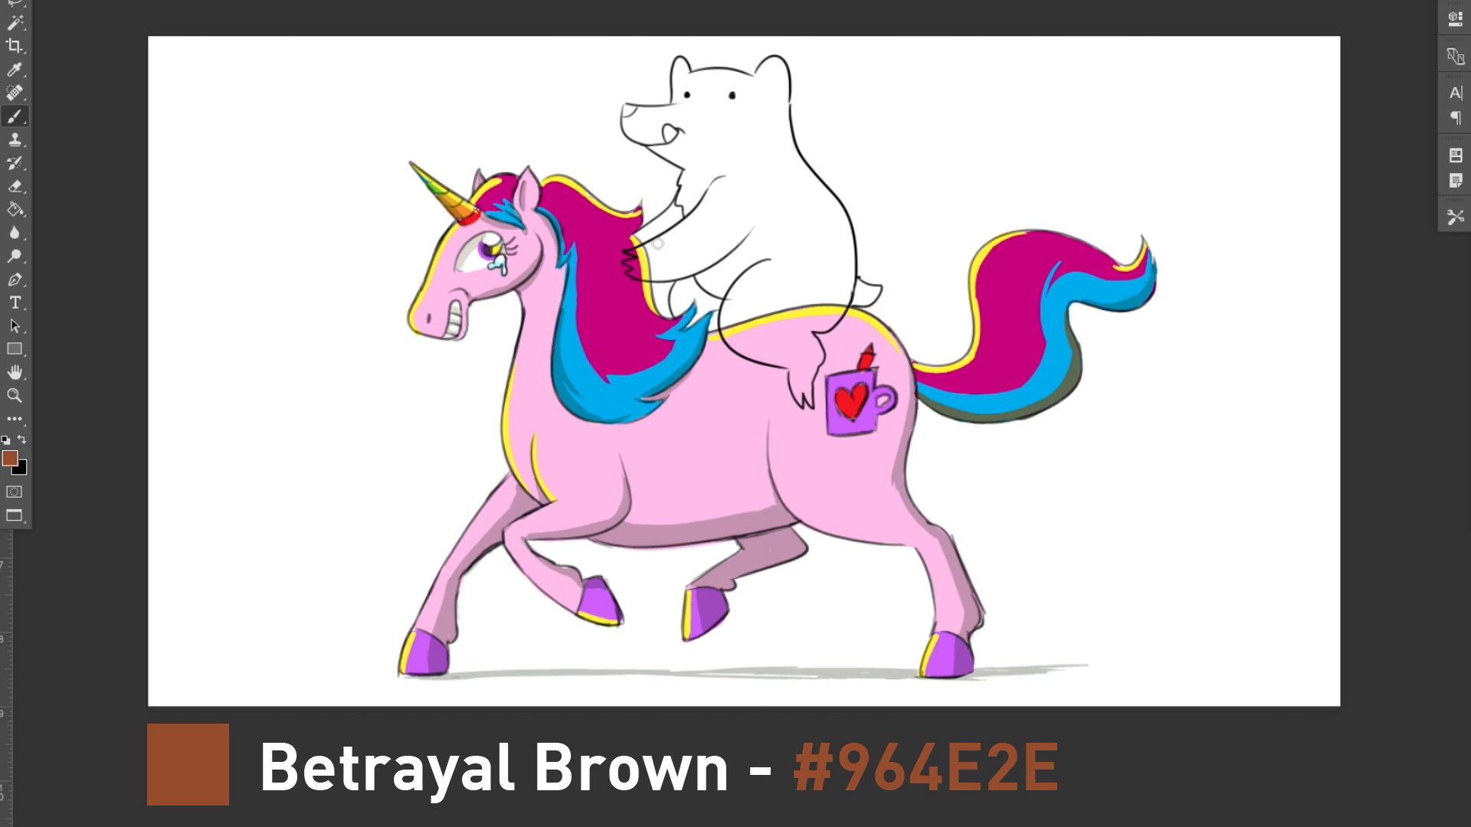
Step: Paint the bear's body, arms, thigh, head and ears in the brown foreground color with the Brush
mouse_move(630, 253)
mouse_down()
mouse_move(688, 229)
mouse_move(641, 255)
mouse_move(663, 259)
mouse_move(630, 265)
mouse_move(680, 274)
mouse_move(730, 229)
mouse_move(729, 210)
mouse_move(723, 225)
mouse_move(641, 236)
mouse_move(678, 207)
mouse_move(658, 231)
mouse_move(714, 261)
mouse_move(676, 305)
mouse_move(680, 285)
mouse_move(683, 308)
mouse_move(693, 287)
mouse_move(705, 301)
mouse_move(691, 323)
mouse_move(718, 301)
mouse_move(716, 317)
mouse_move(735, 251)
mouse_move(731, 277)
mouse_move(750, 272)
mouse_move(715, 280)
mouse_move(761, 279)
mouse_move(714, 279)
mouse_move(744, 293)
mouse_move(727, 320)
mouse_move(741, 331)
mouse_move(768, 282)
mouse_move(734, 333)
mouse_move(787, 305)
mouse_move(785, 266)
mouse_move(746, 234)
mouse_move(689, 191)
mouse_move(782, 319)
mouse_move(745, 338)
mouse_move(791, 351)
mouse_move(836, 298)
mouse_move(813, 306)
mouse_move(776, 170)
mouse_up()
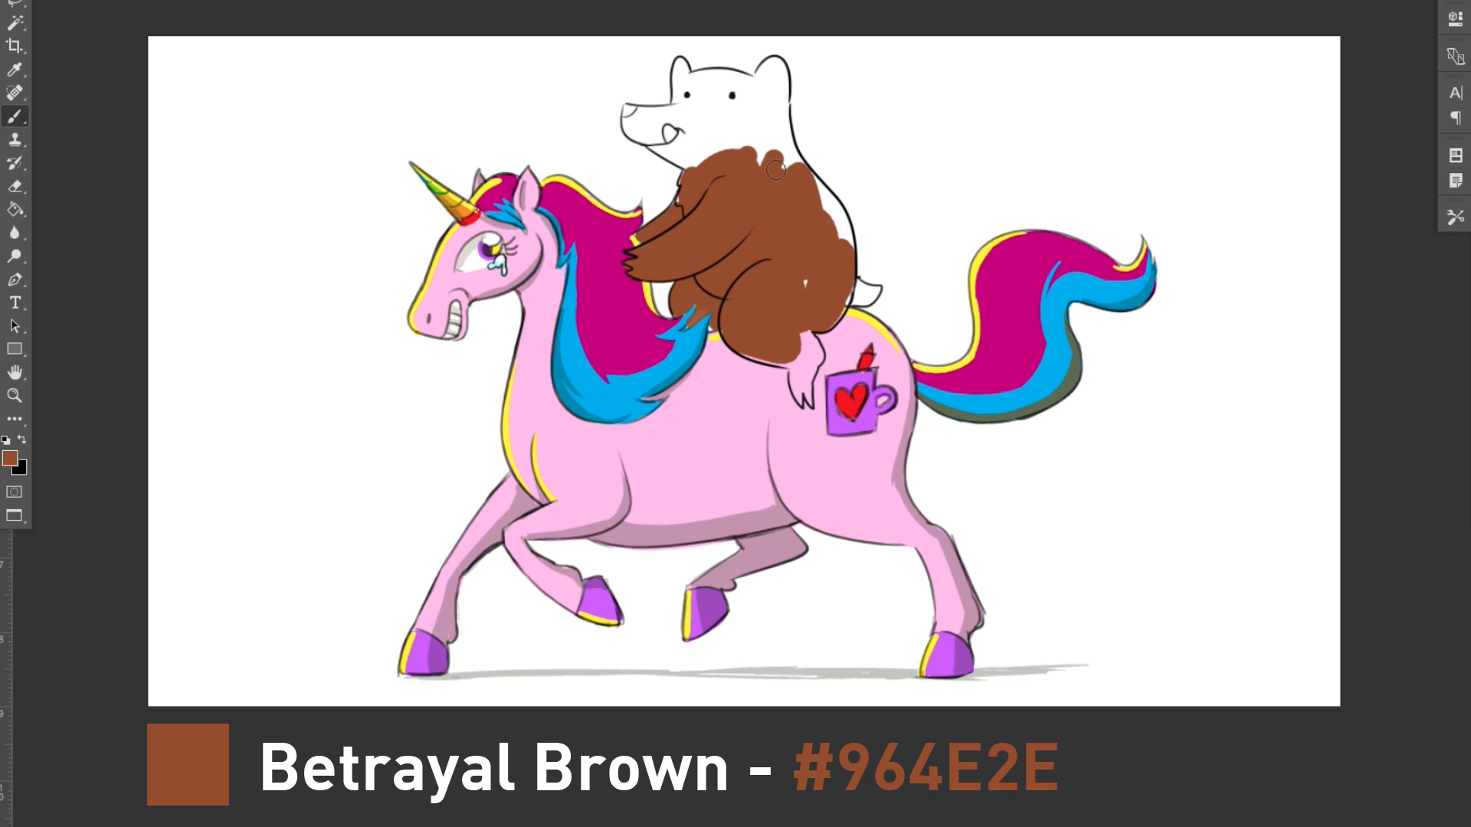
mouse_move(831, 225)
mouse_down()
mouse_move(754, 160)
mouse_move(633, 114)
mouse_move(669, 153)
mouse_move(683, 140)
mouse_move(640, 117)
mouse_move(677, 113)
mouse_move(681, 72)
mouse_move(705, 129)
mouse_move(711, 79)
mouse_move(765, 74)
mouse_move(726, 134)
mouse_move(753, 163)
mouse_move(790, 156)
mouse_up()
drag(681, 67, 752, 75)
key(e)
key(b)
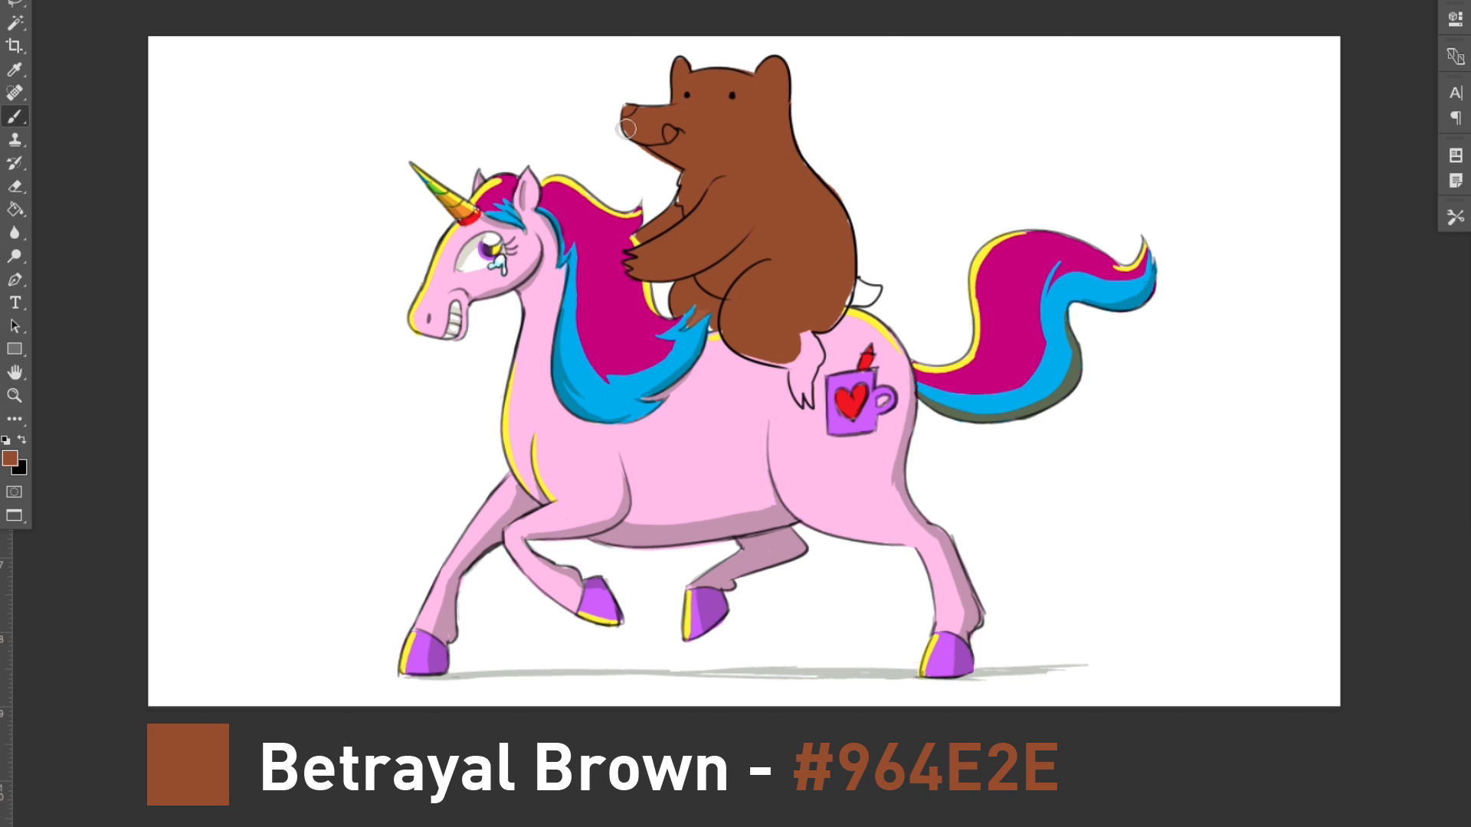
Step: Fill the remaining white areas of the bear's muzzle, chest fur and tail with brown
key(e)
key(b)
mouse_move(683, 175)
mouse_down()
mouse_move(680, 205)
mouse_move(678, 175)
mouse_up()
key(e)
key(b)
drag(850, 287, 877, 285)
key(e)
key(b)
Step: Paint the bear's lower leg and clawed foot brown using a smaller brush, and erase the overspill along its back
mouse_move(764, 346)
mouse_down()
mouse_move(805, 348)
mouse_move(797, 390)
mouse_move(812, 345)
mouse_move(806, 369)
mouse_up()
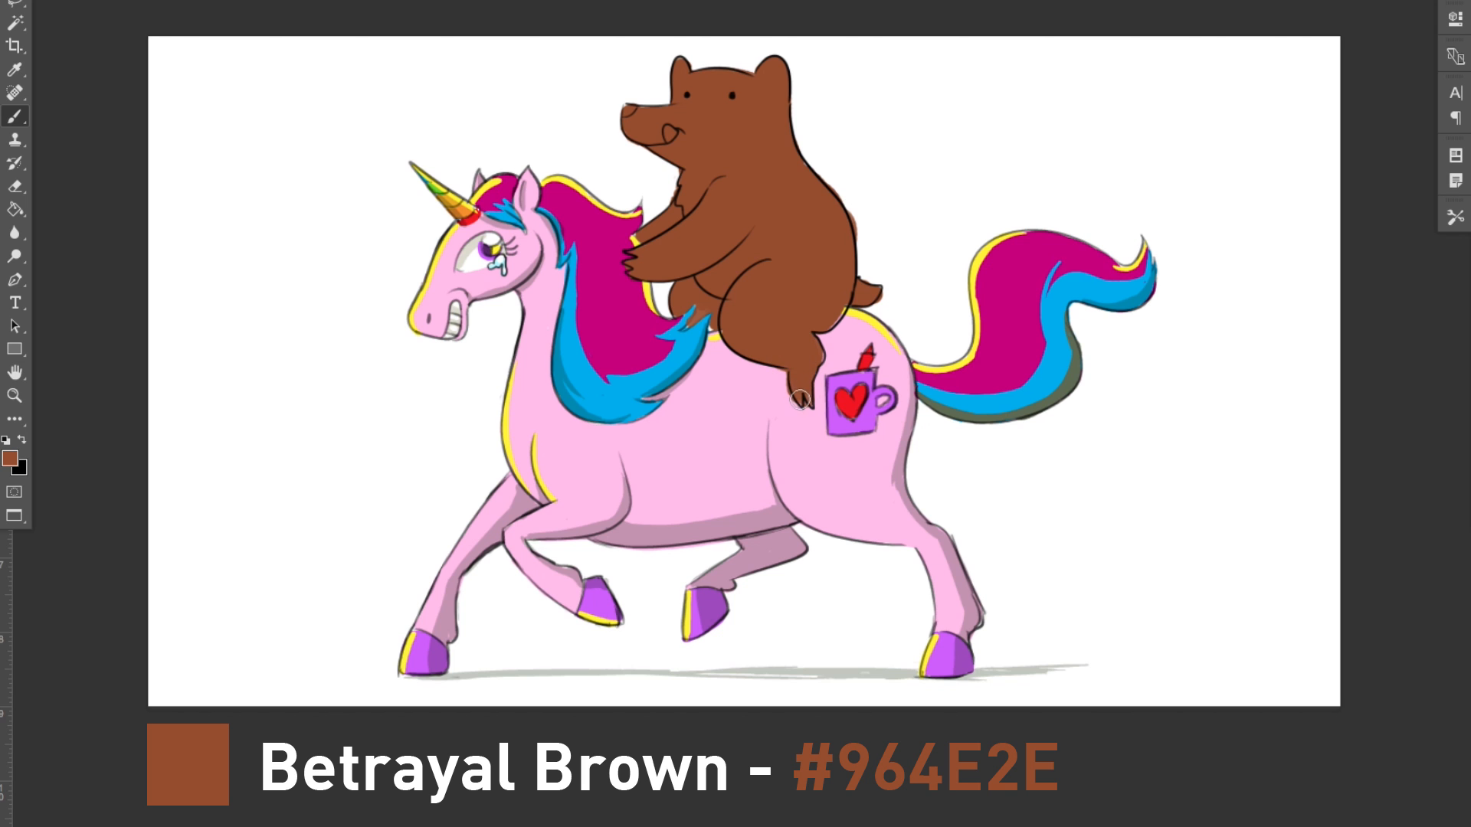
alt+click(777, 379)
key(bracketleft)
key(bracketleft)
drag(786, 372, 788, 390)
key(e)
drag(851, 208, 861, 239)
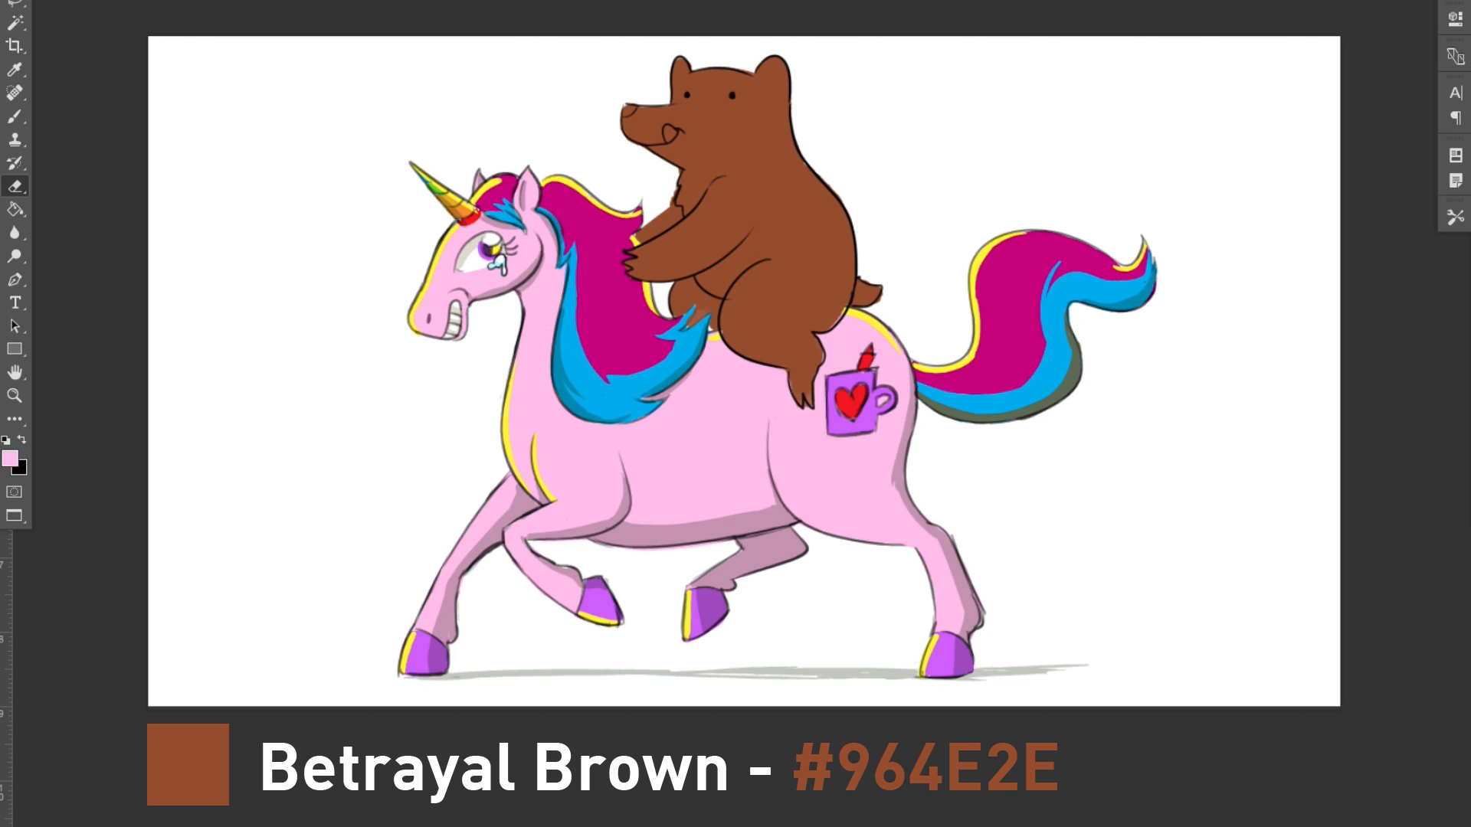
Step: Erase the bear's far arm and redraw it in black line art, raised in front of the chest with the paw gripping a hilt
mouse_move(637, 234)
mouse_down()
mouse_move(672, 198)
mouse_move(674, 221)
mouse_up()
key(d)
key(b)
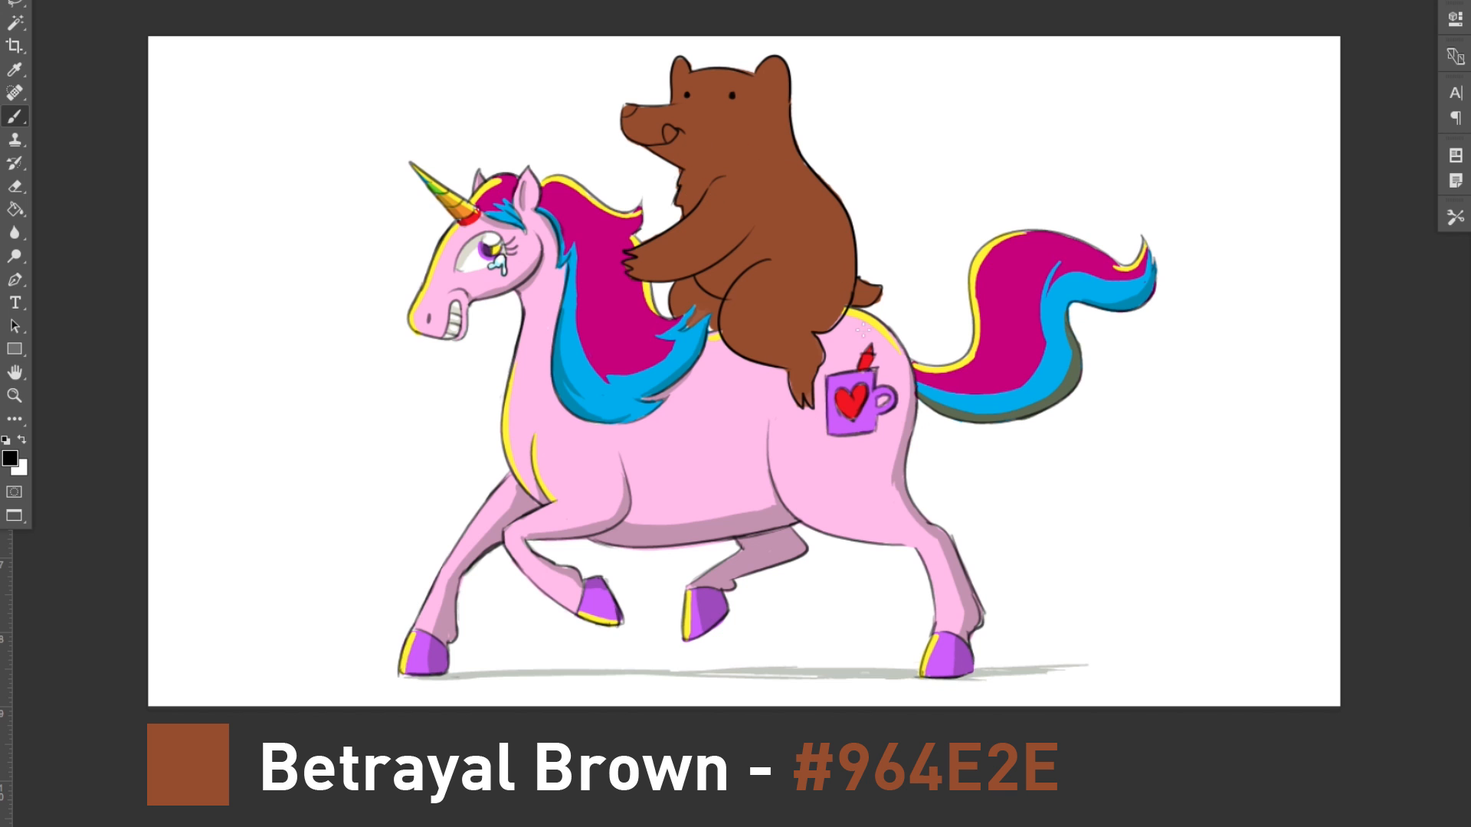
mouse_move(653, 175)
mouse_down()
mouse_move(593, 165)
mouse_move(603, 178)
mouse_move(587, 189)
mouse_up()
key(e)
key(b)
key(ctrl+z)
mouse_move(583, 176)
mouse_down()
mouse_move(621, 183)
mouse_move(588, 167)
mouse_move(605, 143)
mouse_move(607, 158)
mouse_up()
key(e)
key(b)
key(ctrl+z)
key(ctrl+z)
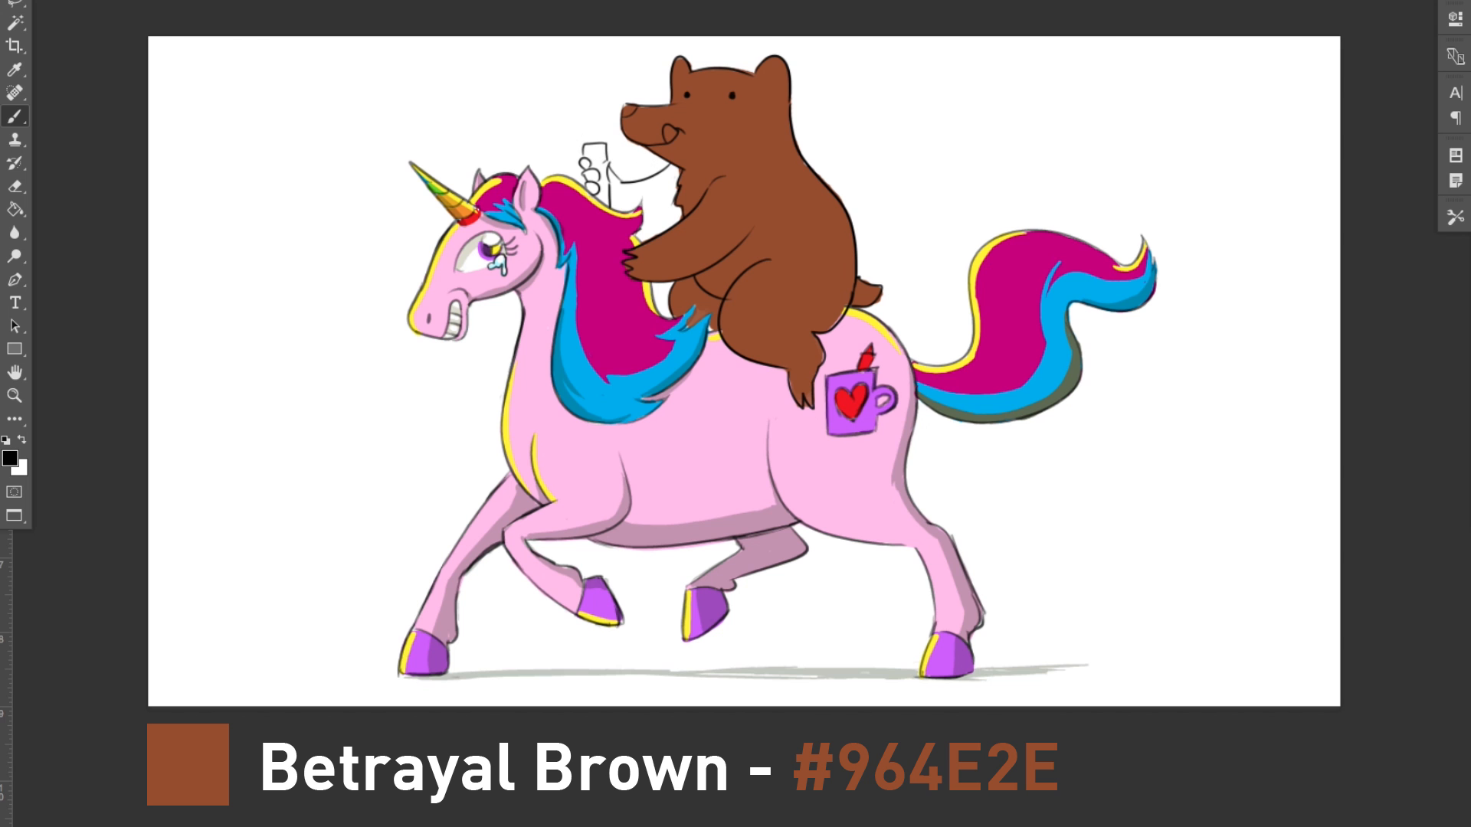
Step: Scale the whole drawing down toward its lower-left corner with Free Transform to make room above the bear
key(ctrl+t)
drag(1156, 53, 1100, 102)
key(Return)
Step: Refine the line art of the raised paw's fingers around the hilt
key(e)
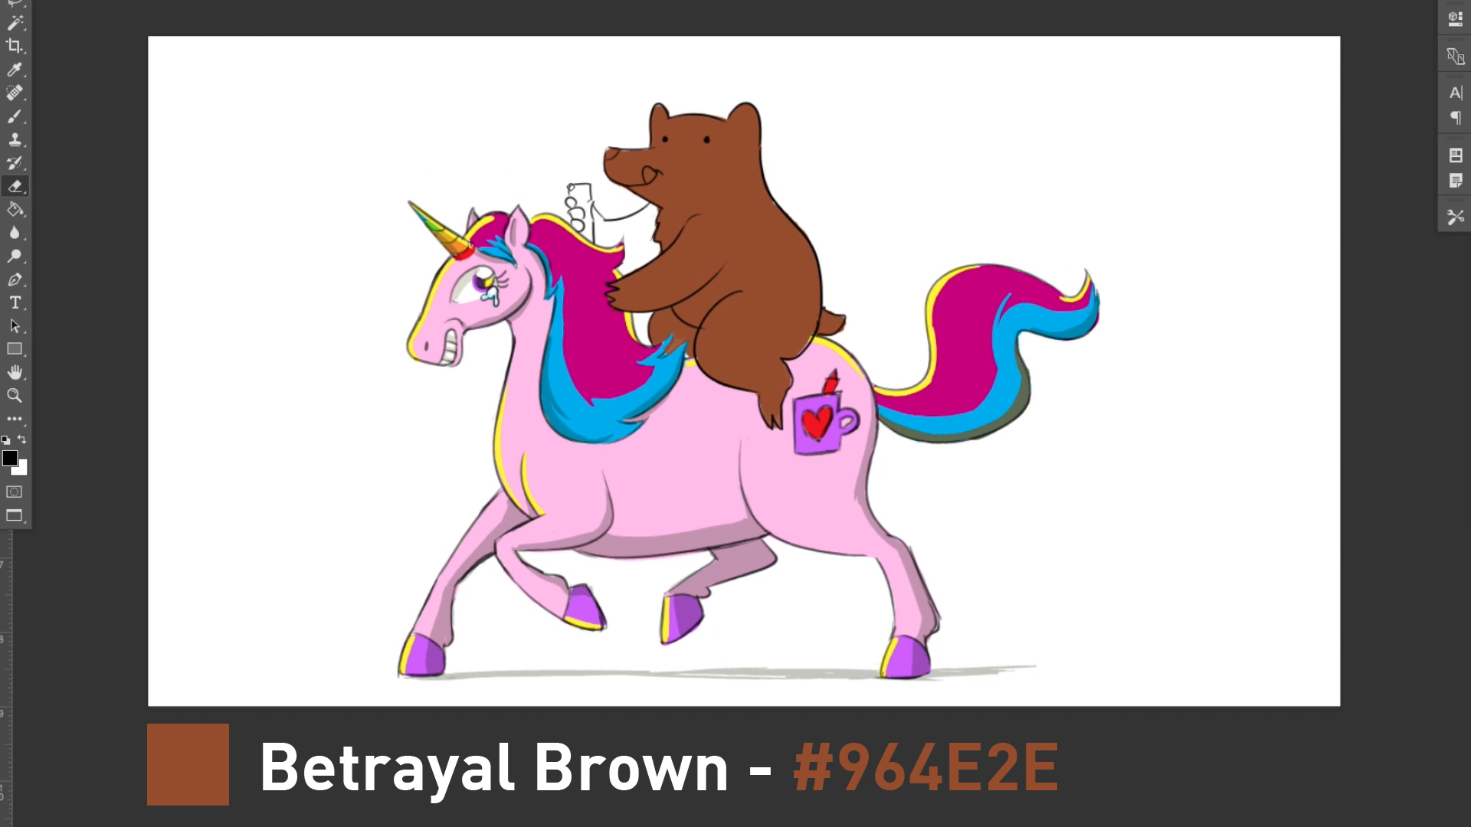
key(ctrl+z)
key(b)
drag(572, 200, 590, 201)
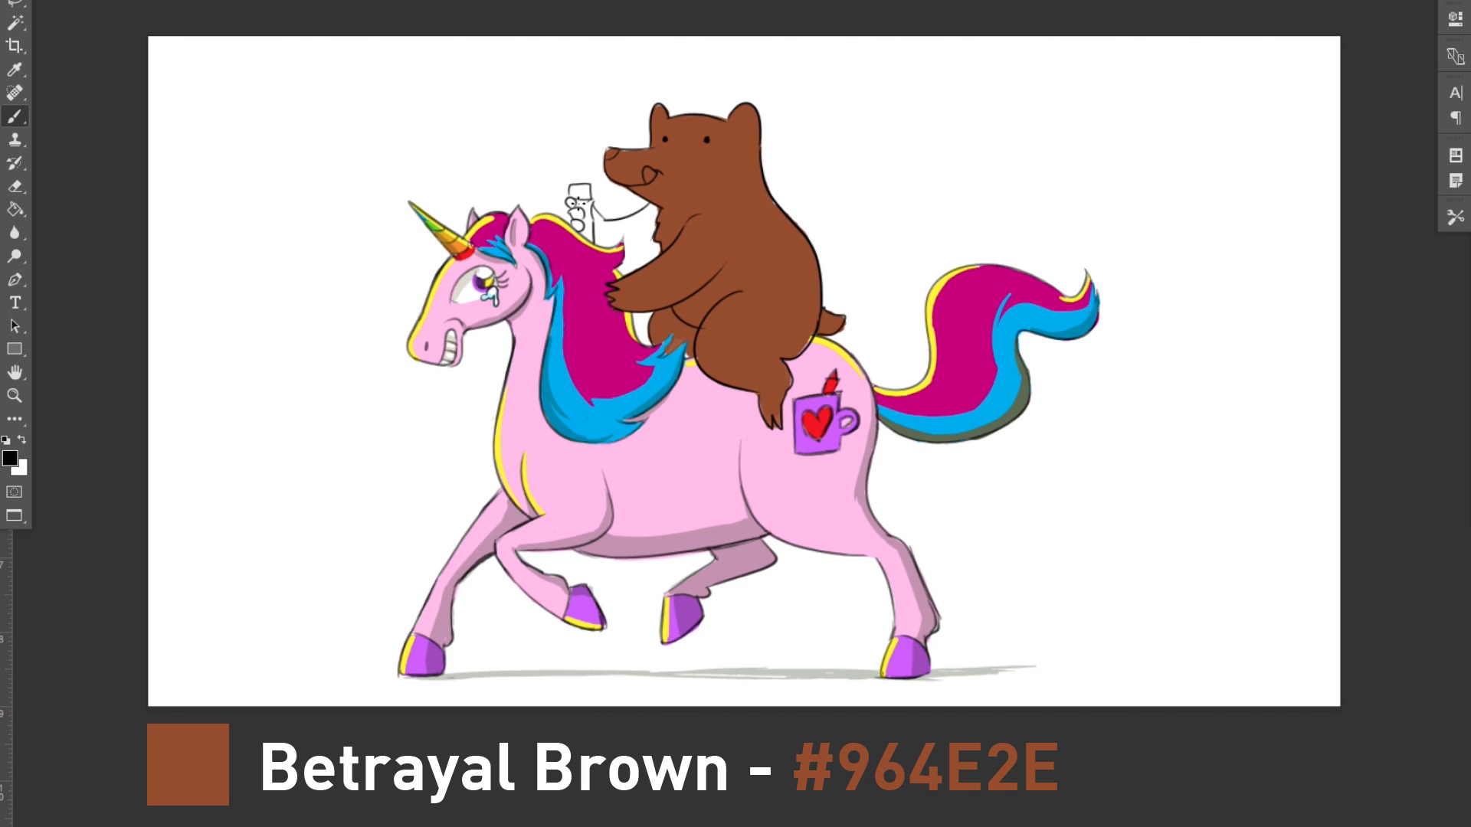
Step: Shrink the whole drawing slightly further with Free Transform, keeping its lower-left corner in place
key(ctrl+t)
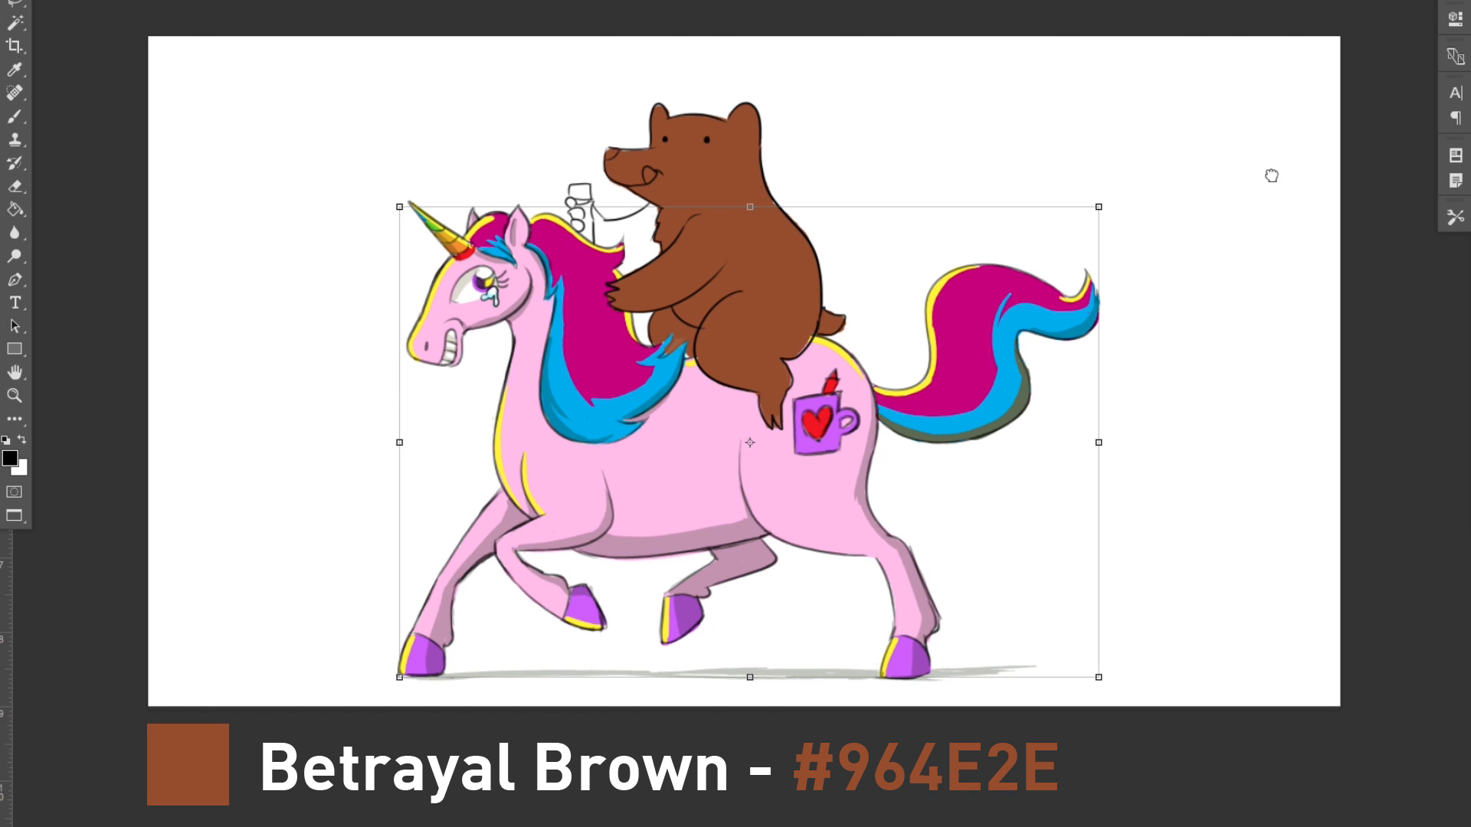
drag(1103, 99, 1067, 129)
key(Return)
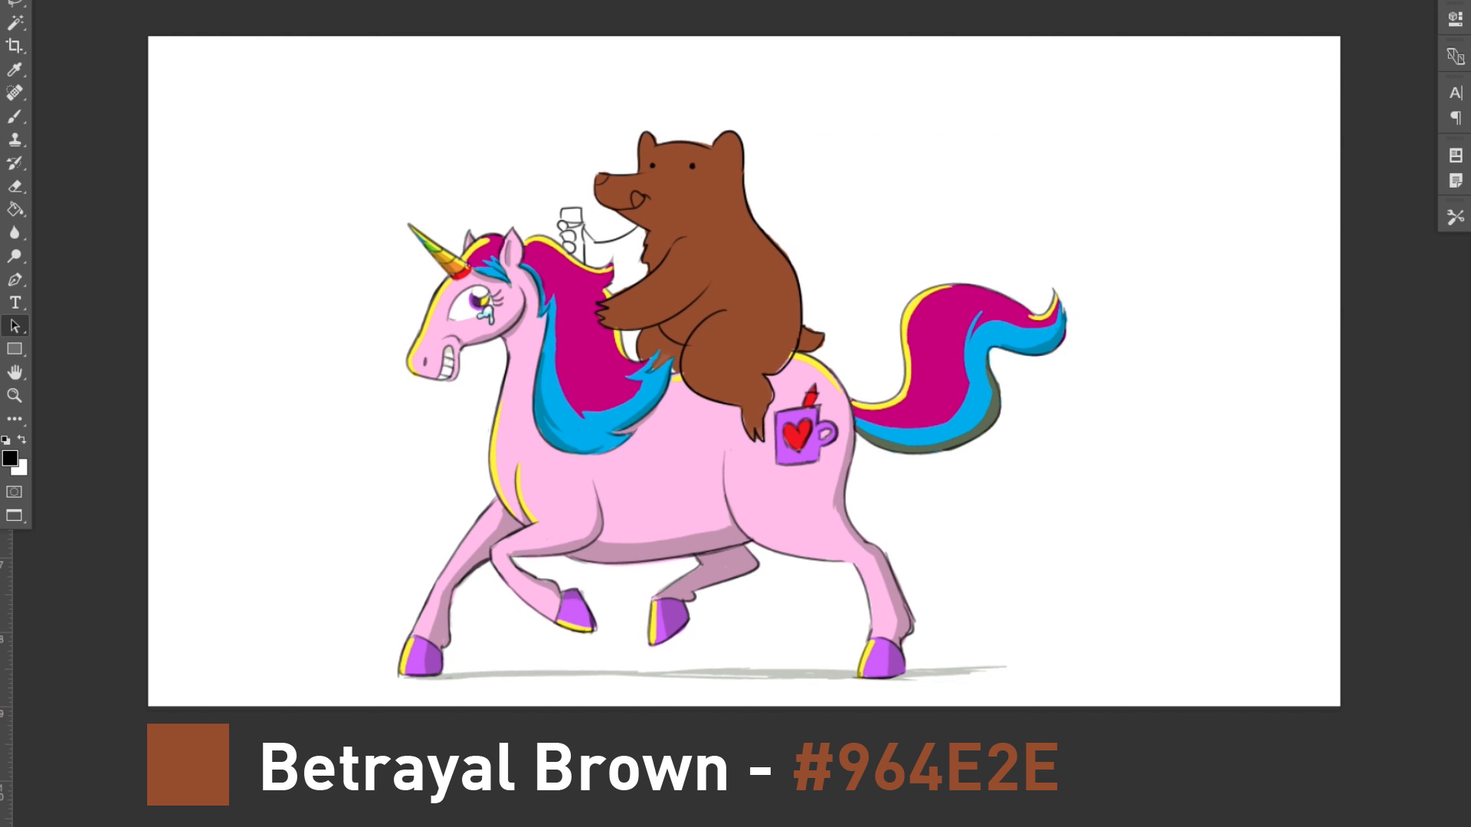
Step: Draw the outline of a long, upright lightsaber blade rising from the hilt in the bear's raised paw
key(b)
mouse_move(565, 205)
mouse_down()
mouse_move(560, 42)
mouse_move(578, 66)
mouse_move(581, 207)
mouse_up()
key(ctrl+z)
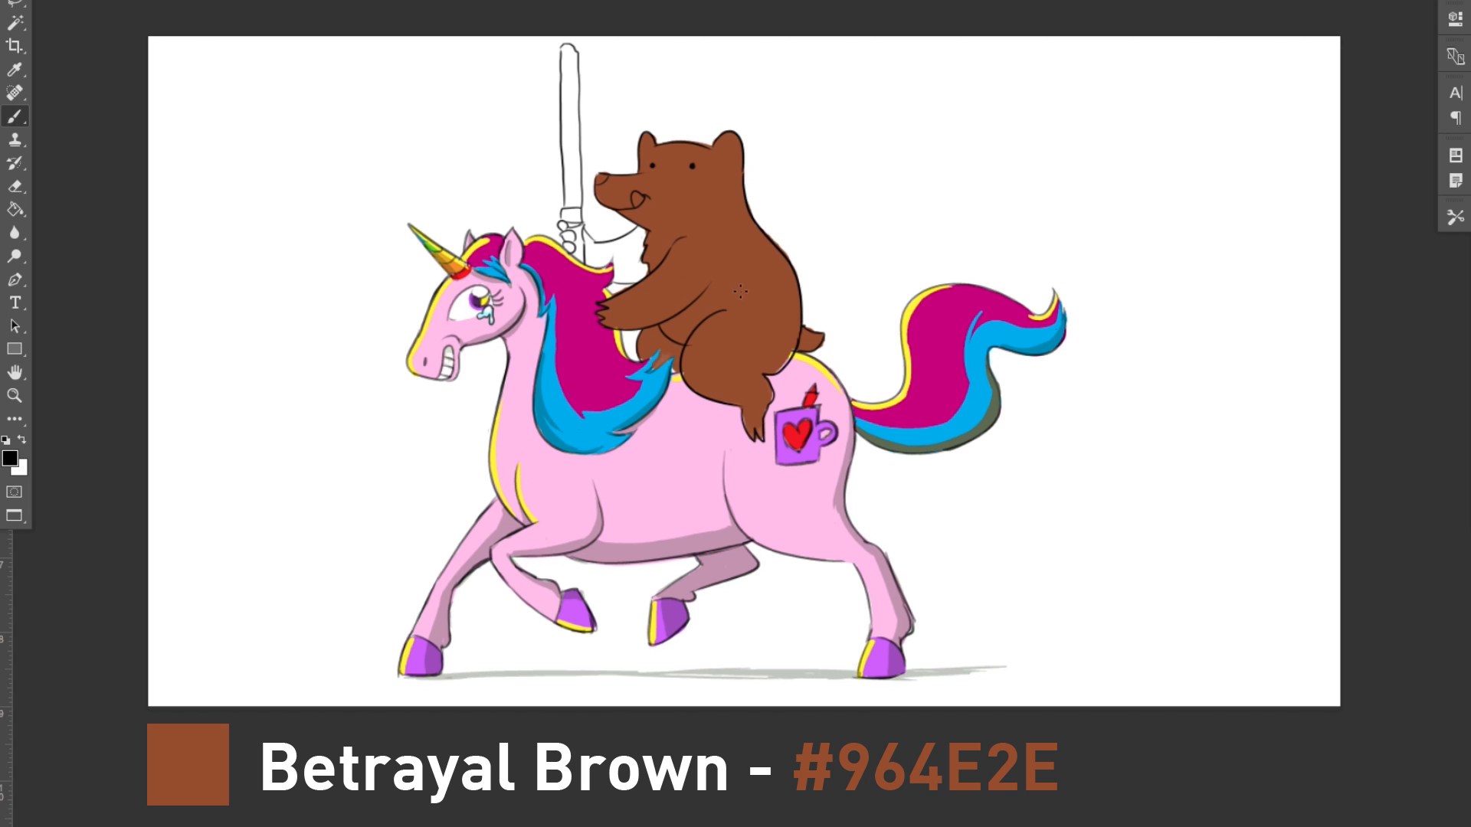
Step: Sample the bear's brown and paint its raised paw and arm with it
alt+click(692, 264)
drag(560, 223, 587, 259)
mouse_move(593, 247)
mouse_down()
mouse_move(638, 233)
mouse_move(599, 261)
mouse_move(619, 271)
mouse_move(637, 249)
mouse_move(620, 279)
mouse_up()
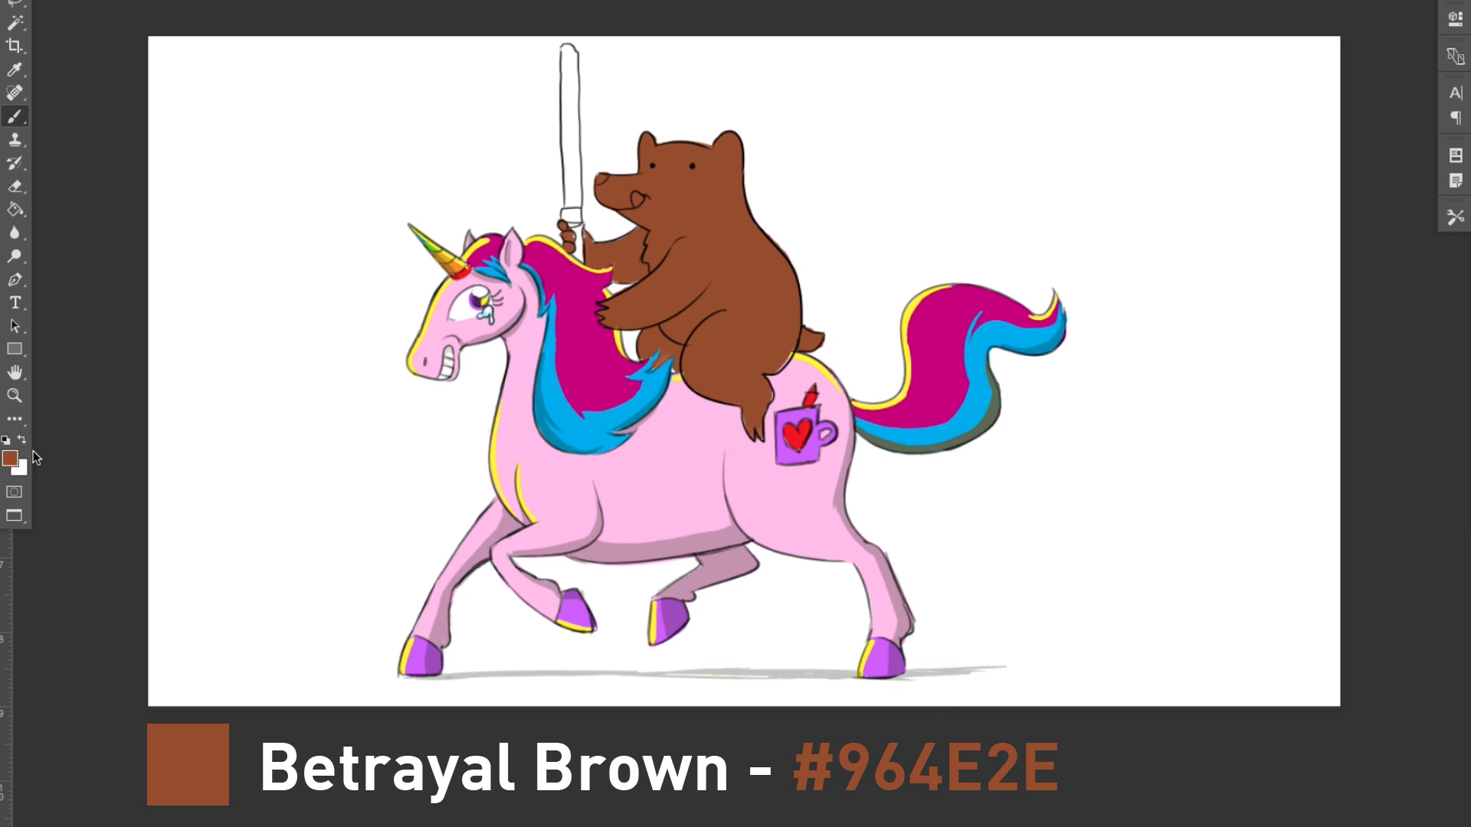
Step: Paint the lightsaber hilt grey (#6C6C6C) and tidy the color around the paw
key(i)
key(Return)
key(a)
key(b)
mouse_move(572, 211)
mouse_down()
mouse_move(579, 259)
mouse_move(573, 223)
mouse_up()
key(ctrl+z)
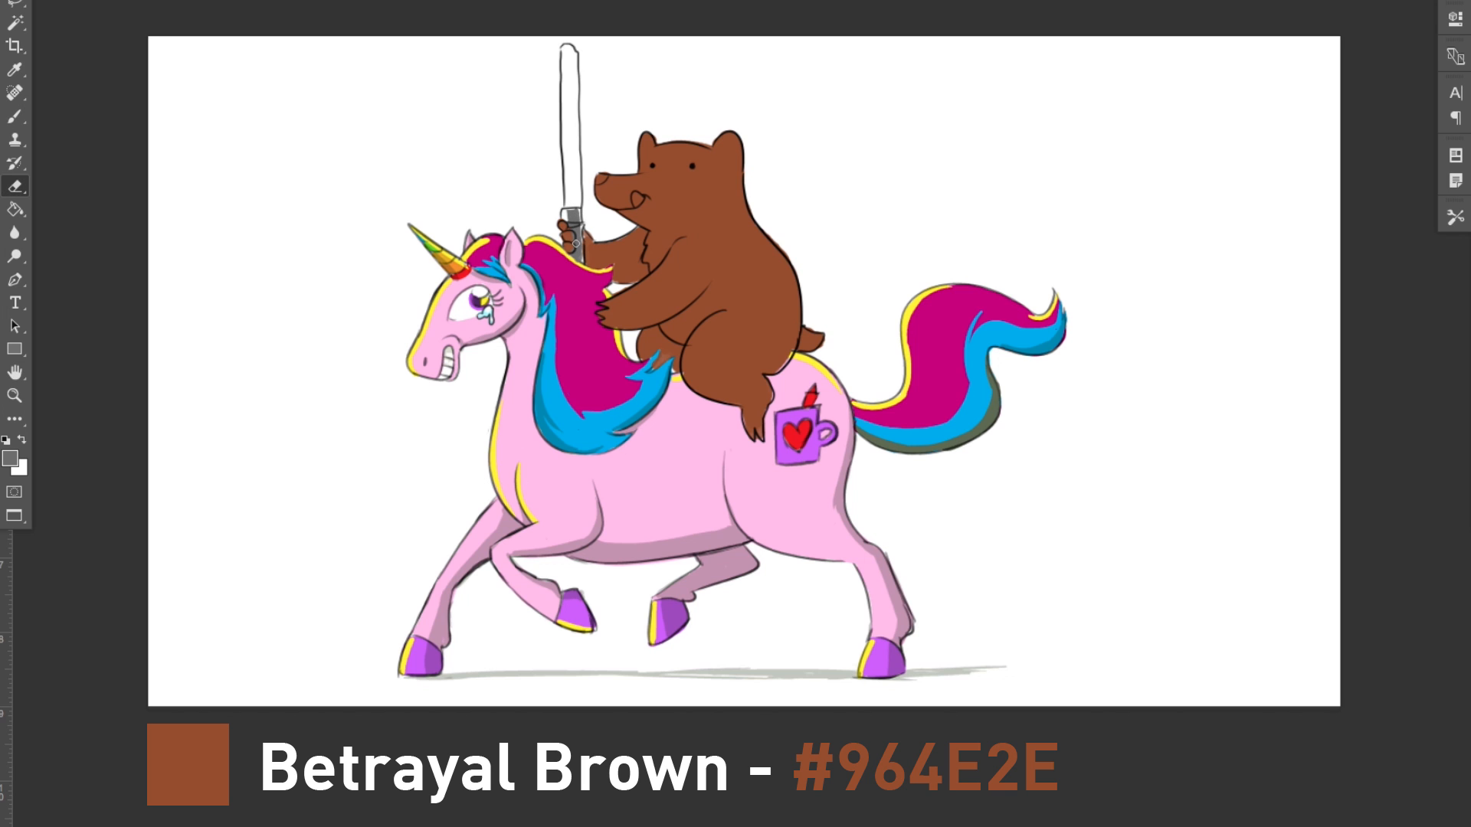
alt+click(575, 225)
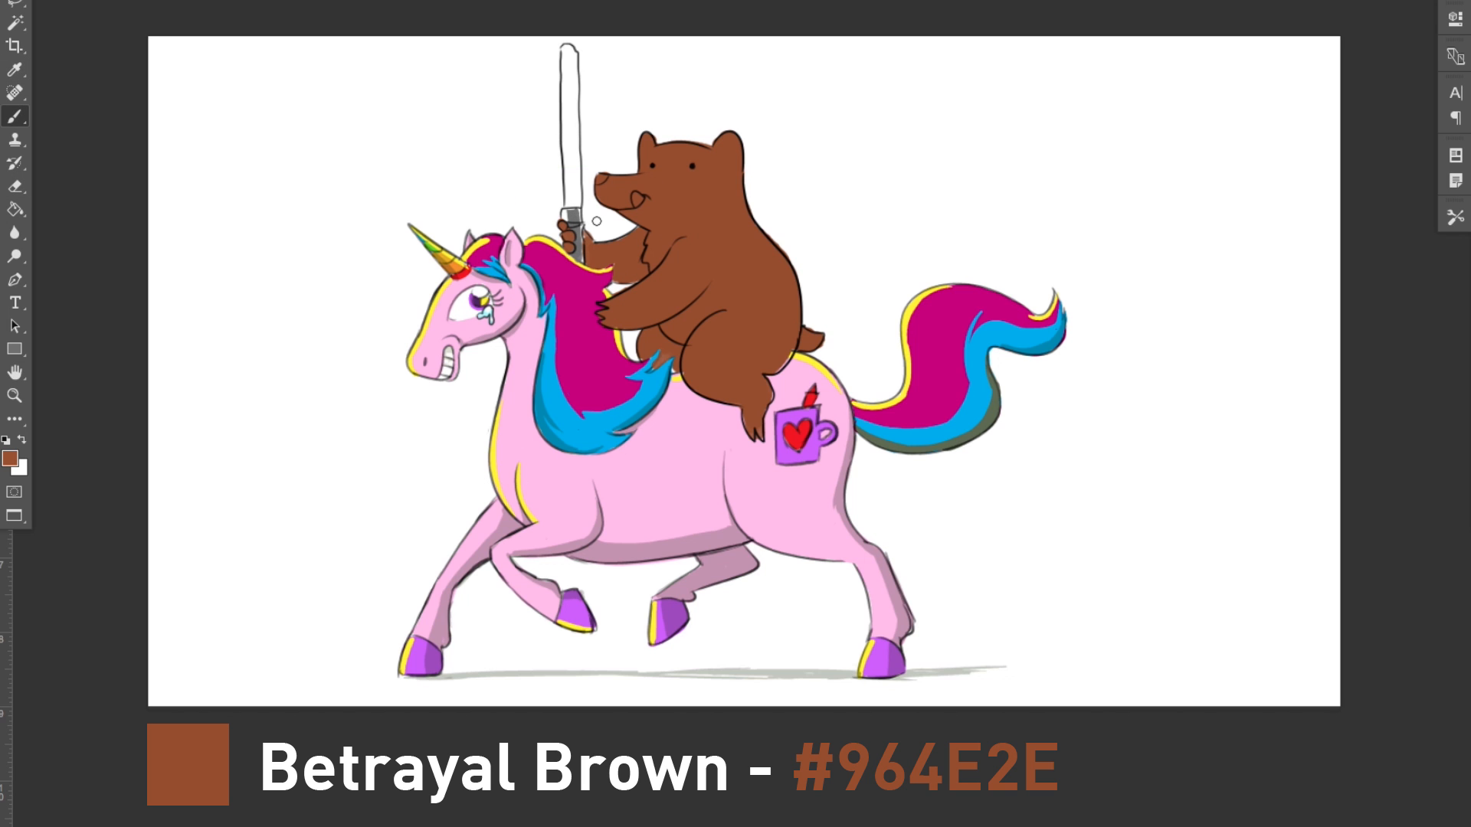
key(i)
key(b)
Step: Set the foreground color to lime green (#45EC2E), paint the lightsaber blade and clean up its edges
key(i)
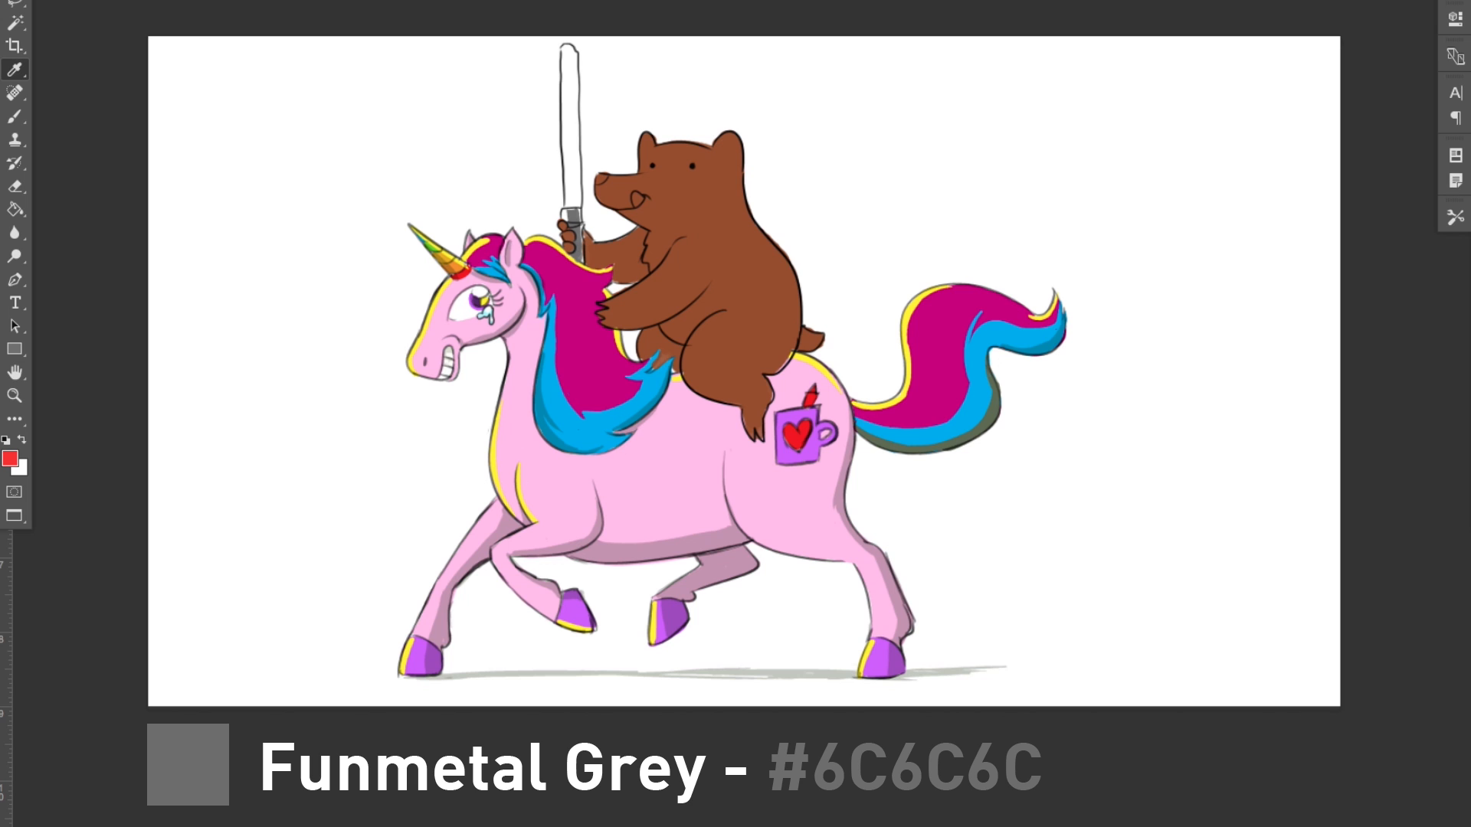
key(b)
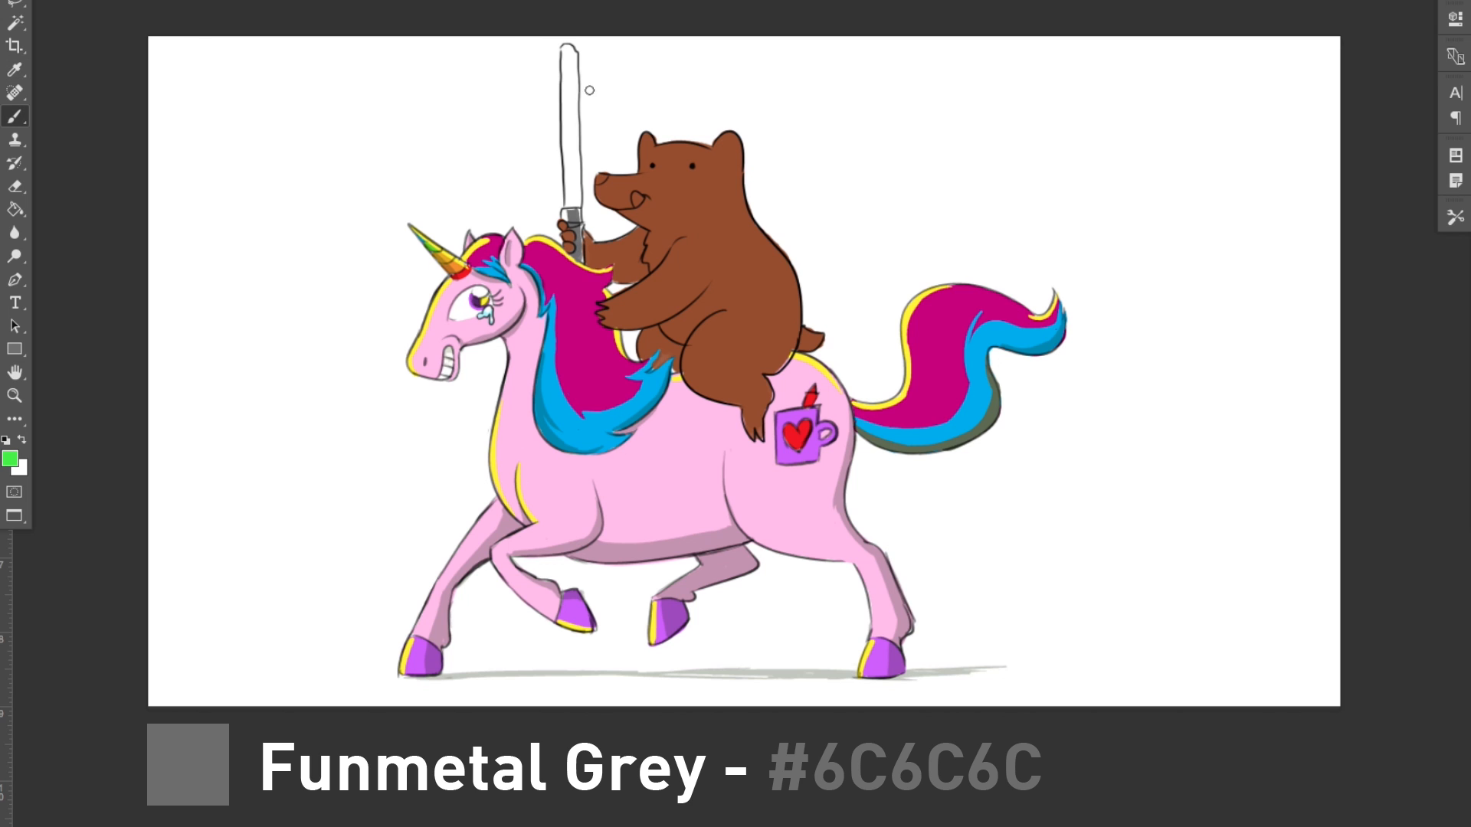
mouse_move(567, 47)
mouse_down()
mouse_move(571, 200)
mouse_move(574, 174)
mouse_up()
key(e)
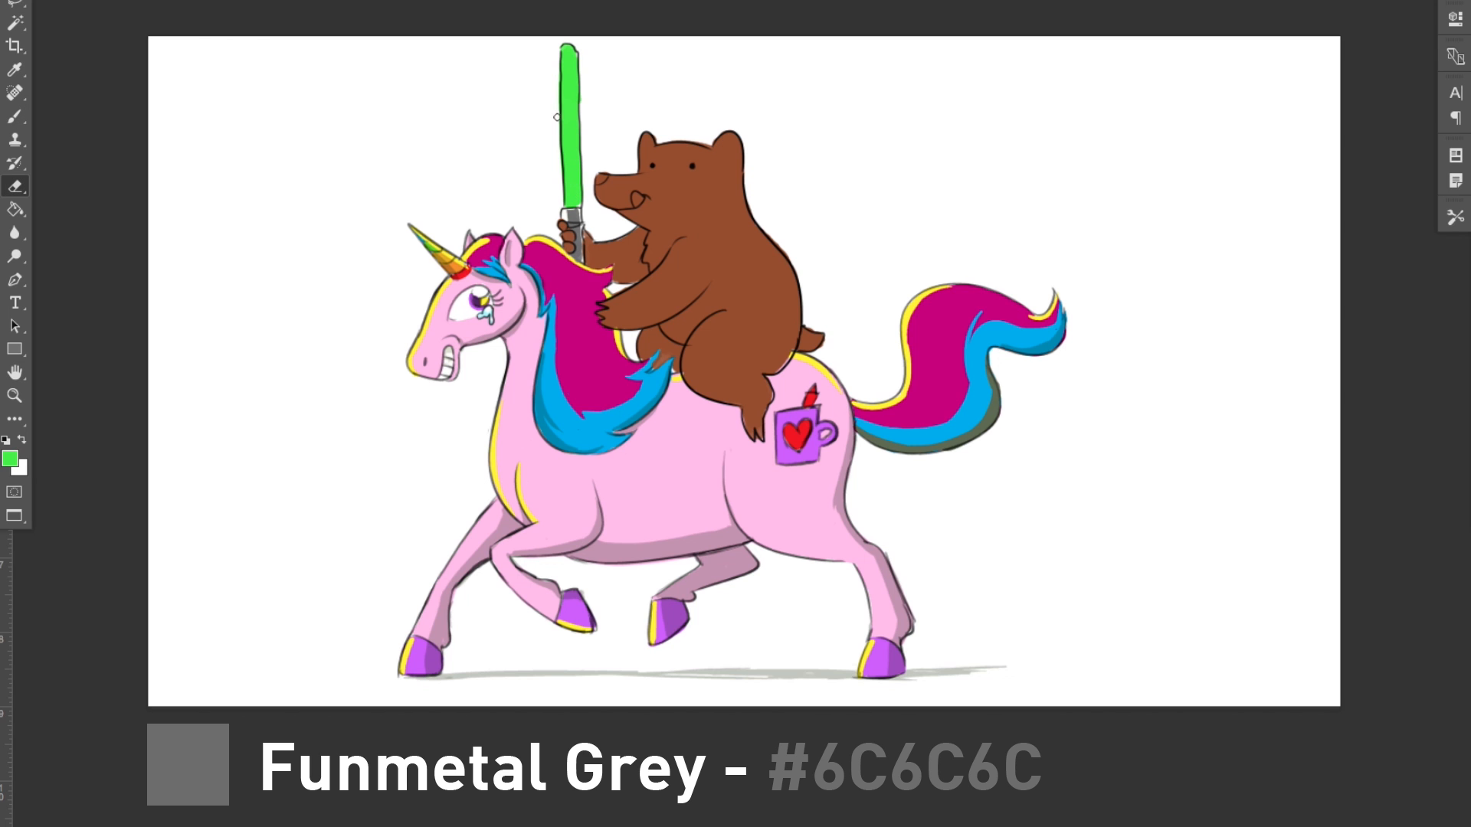
Step: Set the foreground color to pale green (#E5FFE1) and paint a glowing core down the middle of the blade
key(i)
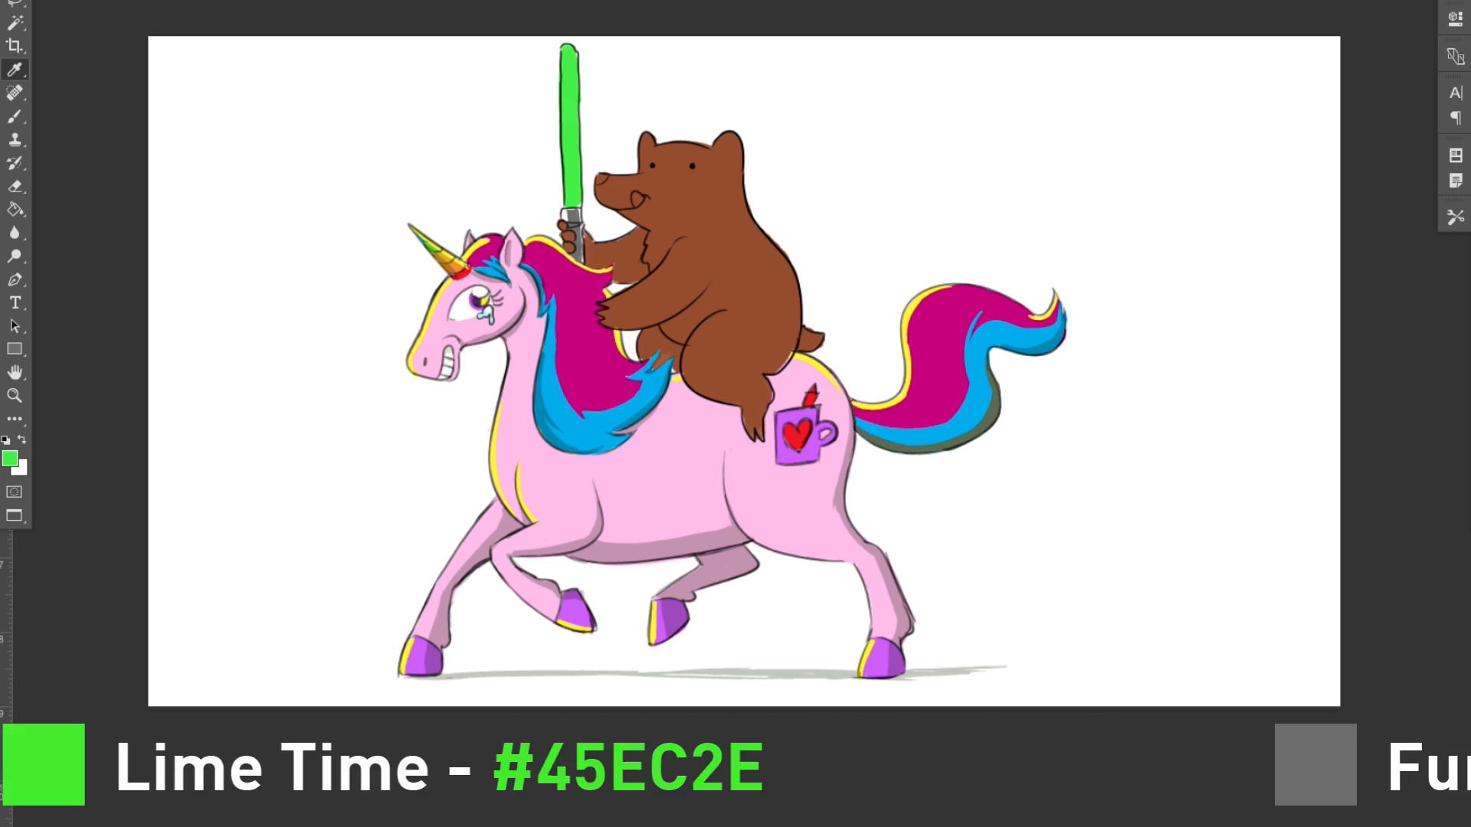
key(e)
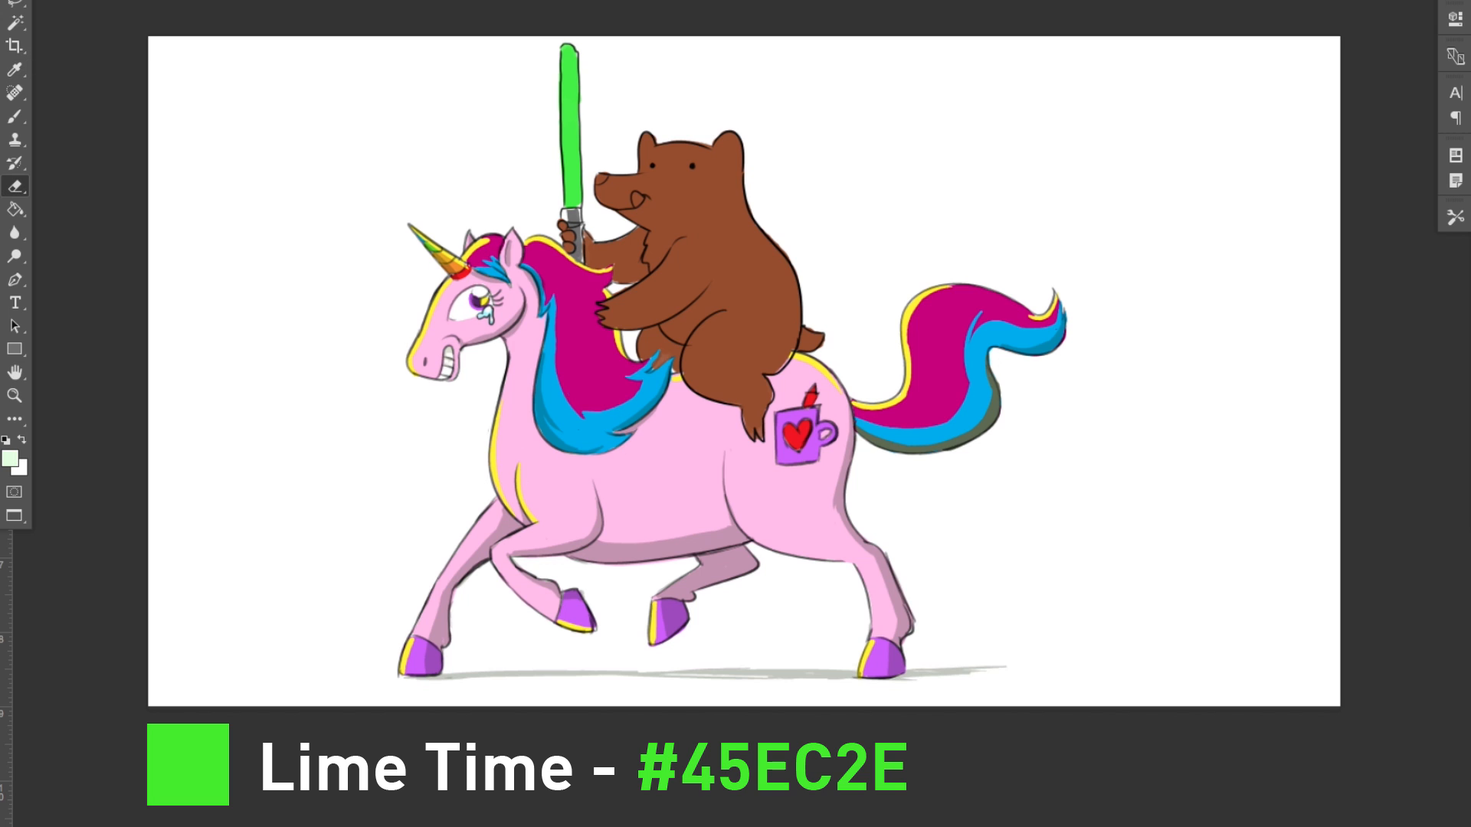
key(b)
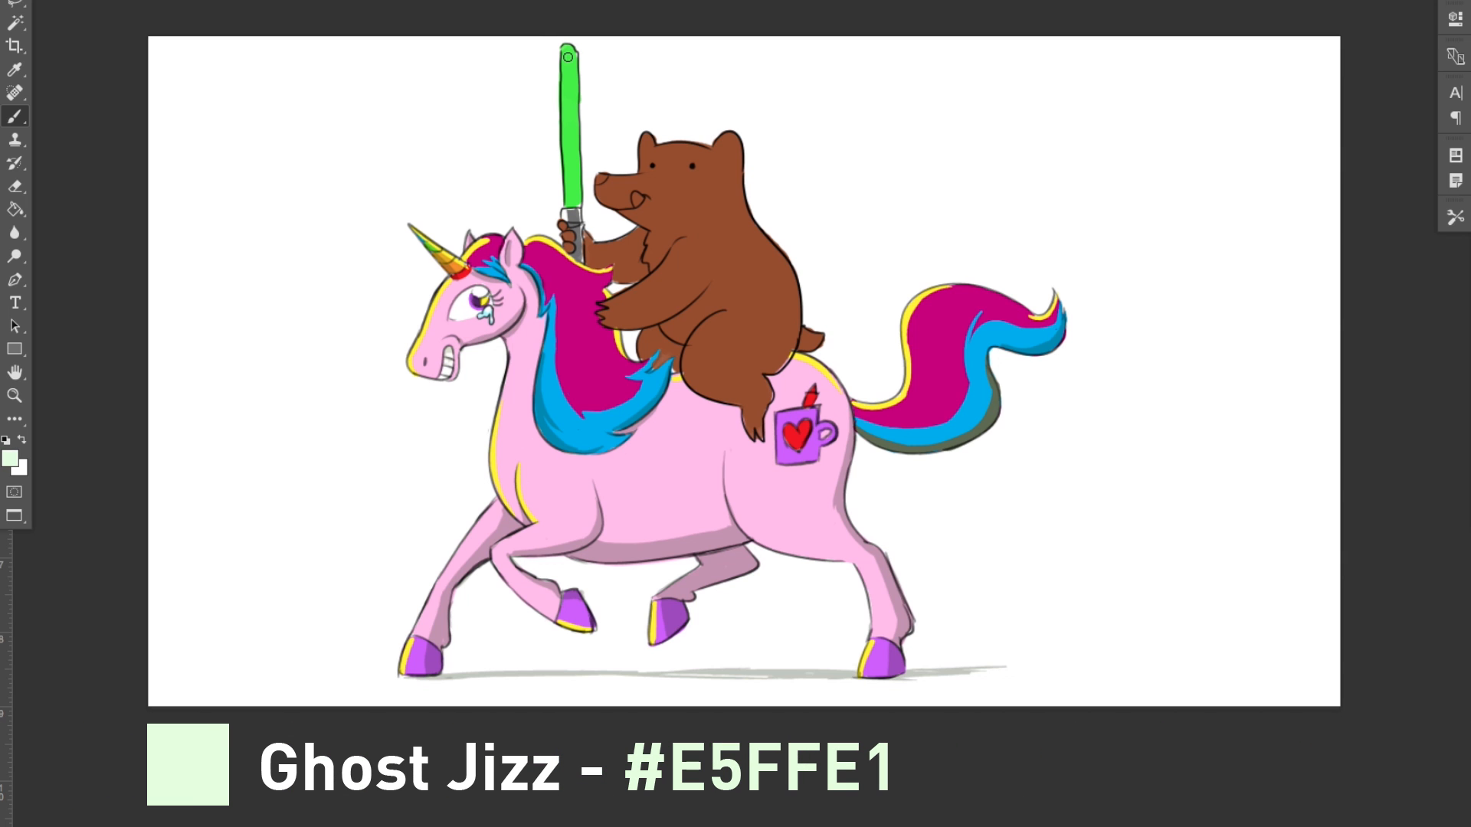
drag(570, 68, 571, 203)
key(i)
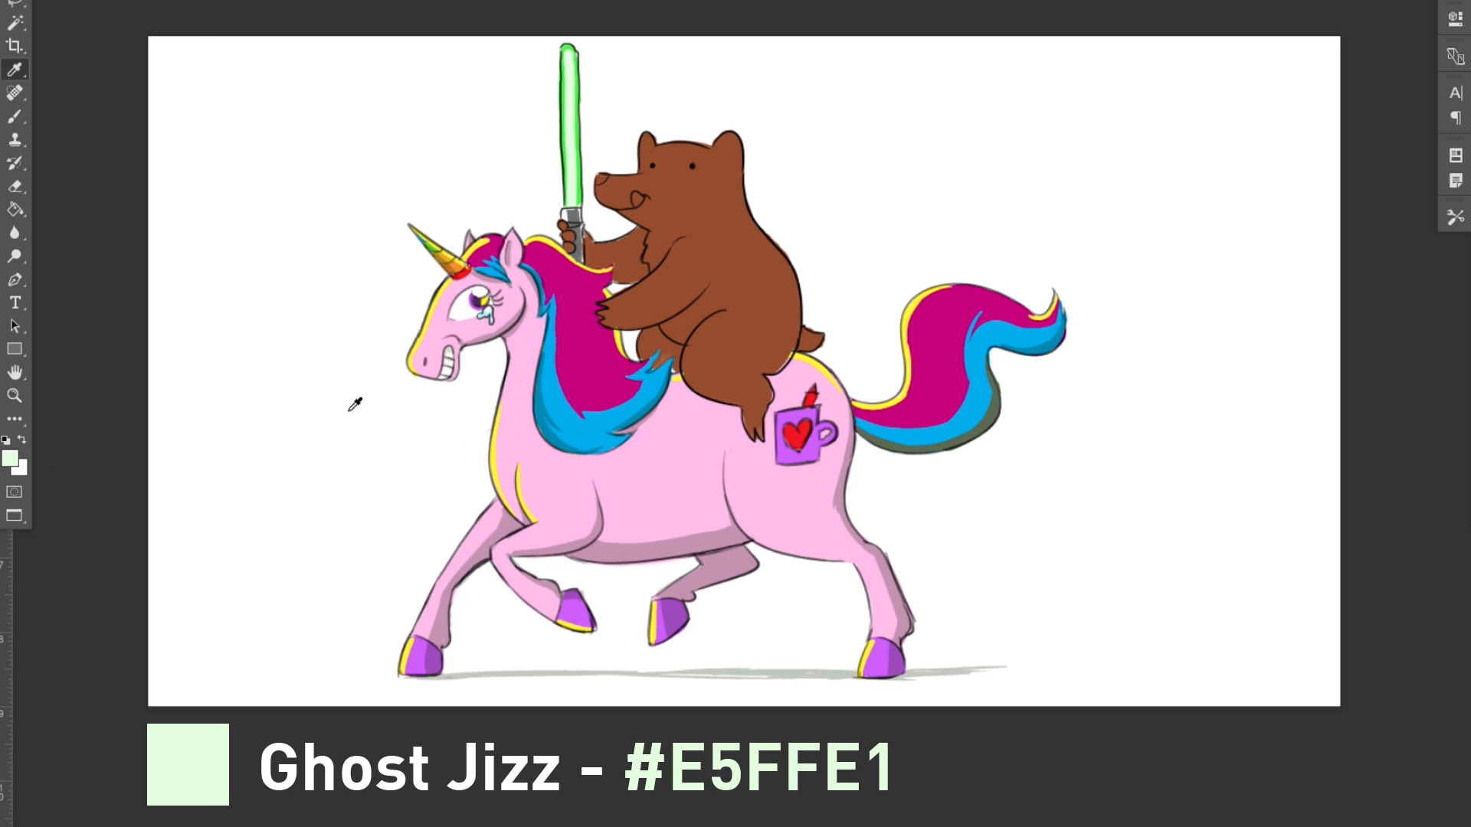
key(b)
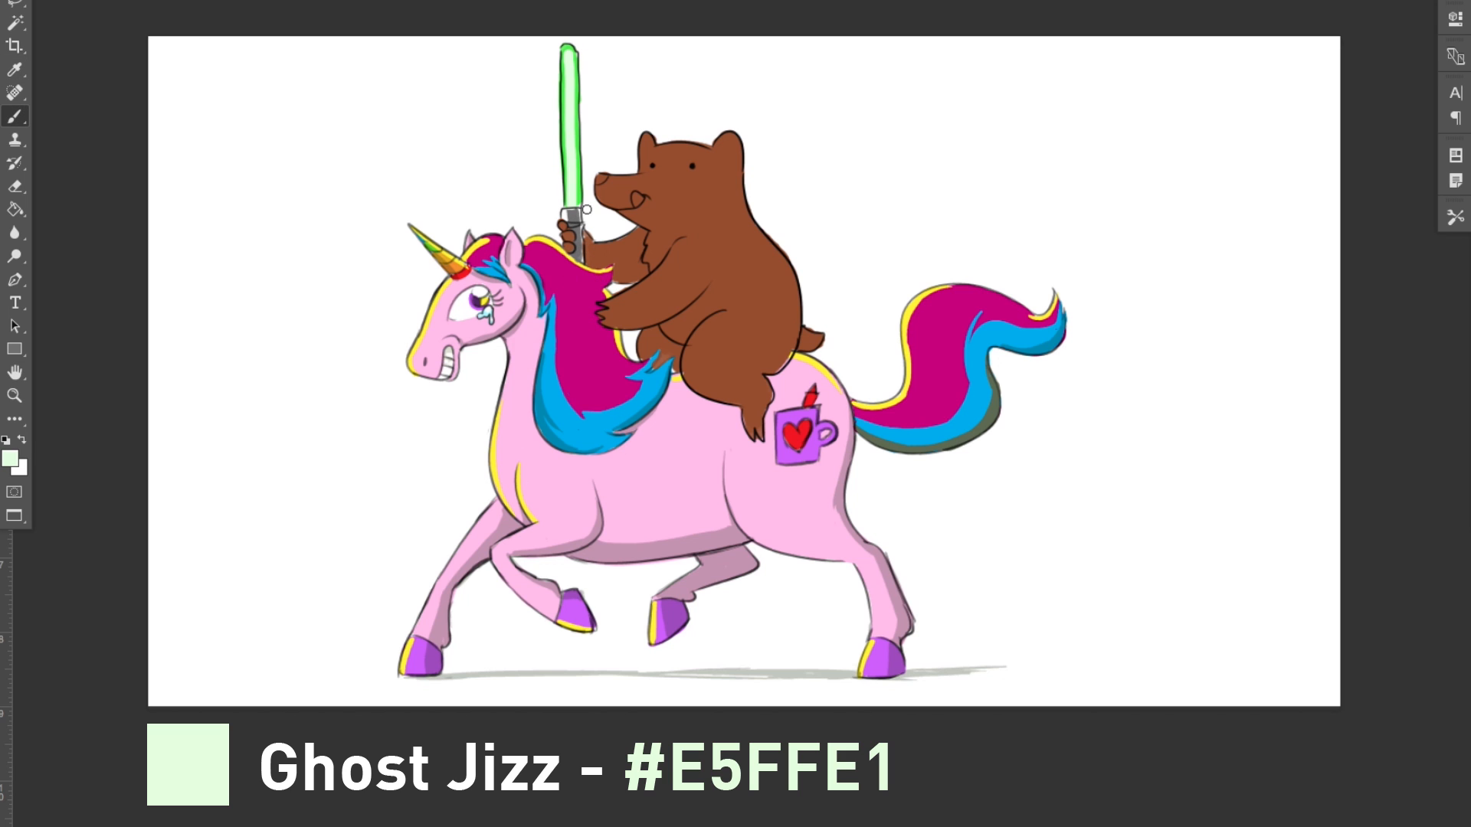
Step: Set the foreground color to red (#D20F16) and paint the bear's tongue
key(i)
click(10, 458)
drag(636, 196, 637, 201)
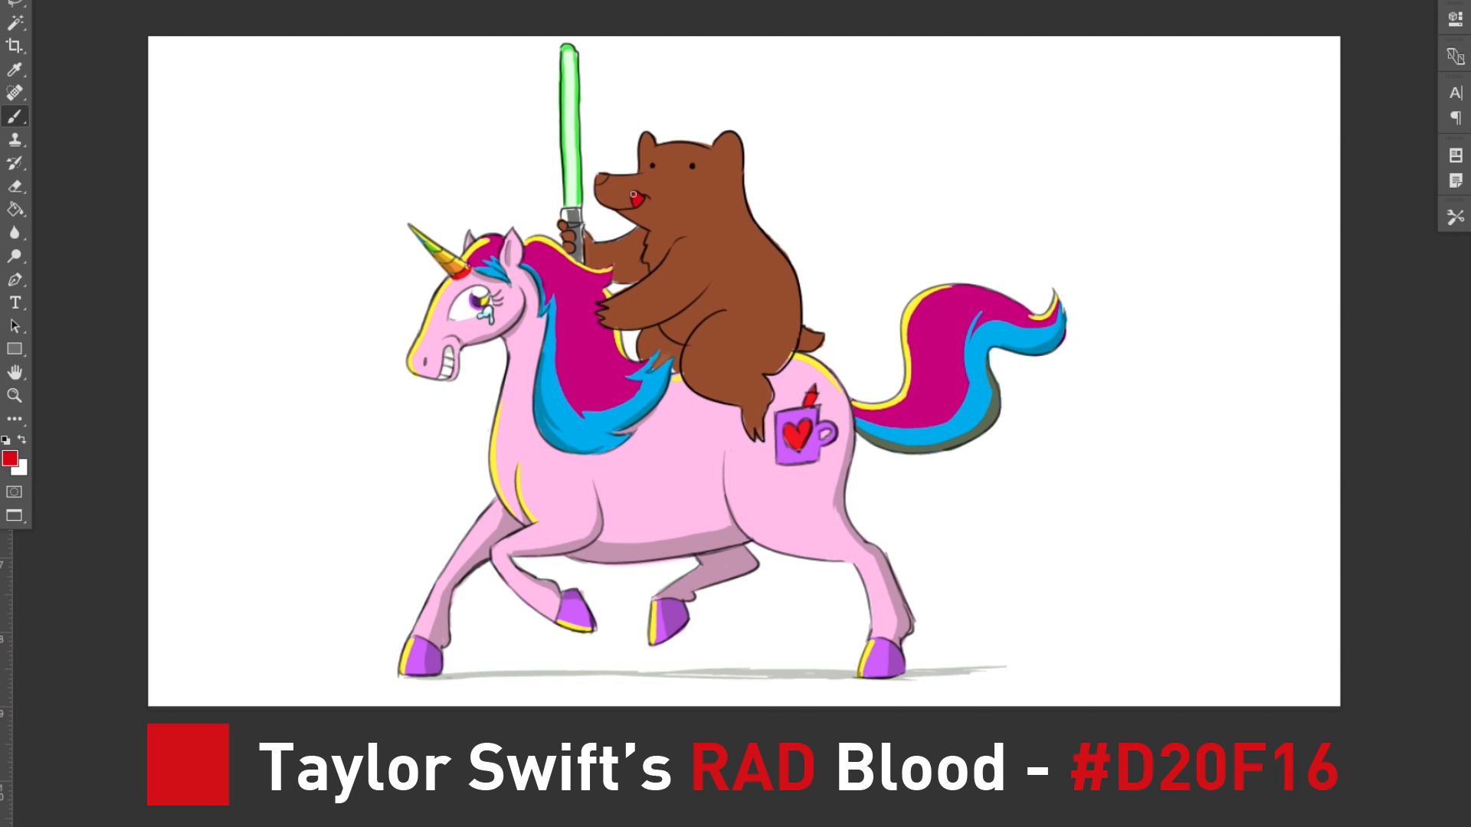
Step: Set the foreground color to dark brown (#2F0808) and paint the bear's nose
click(10, 458)
drag(1463, 347, 1464, 330)
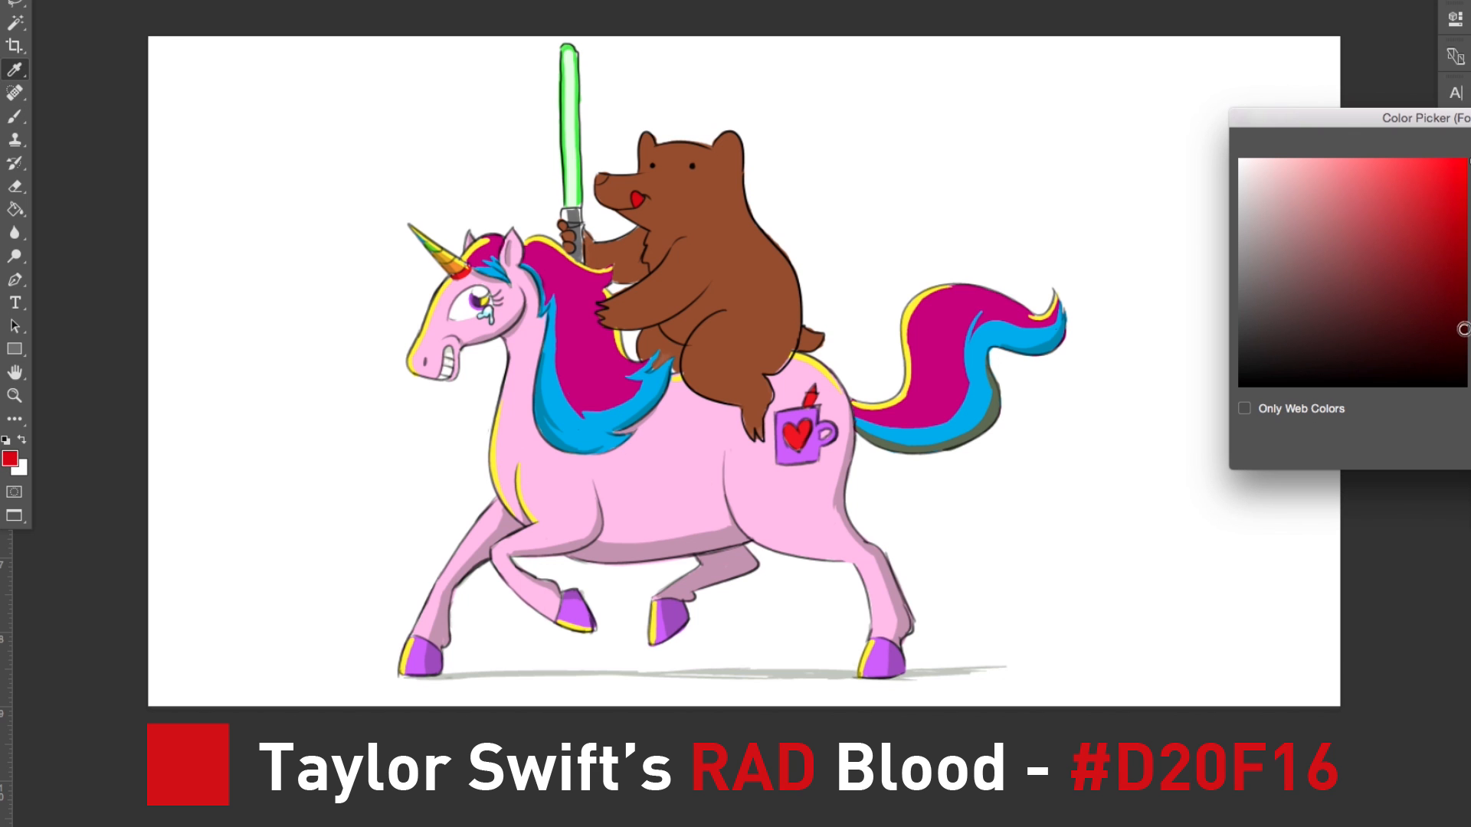
key(Return)
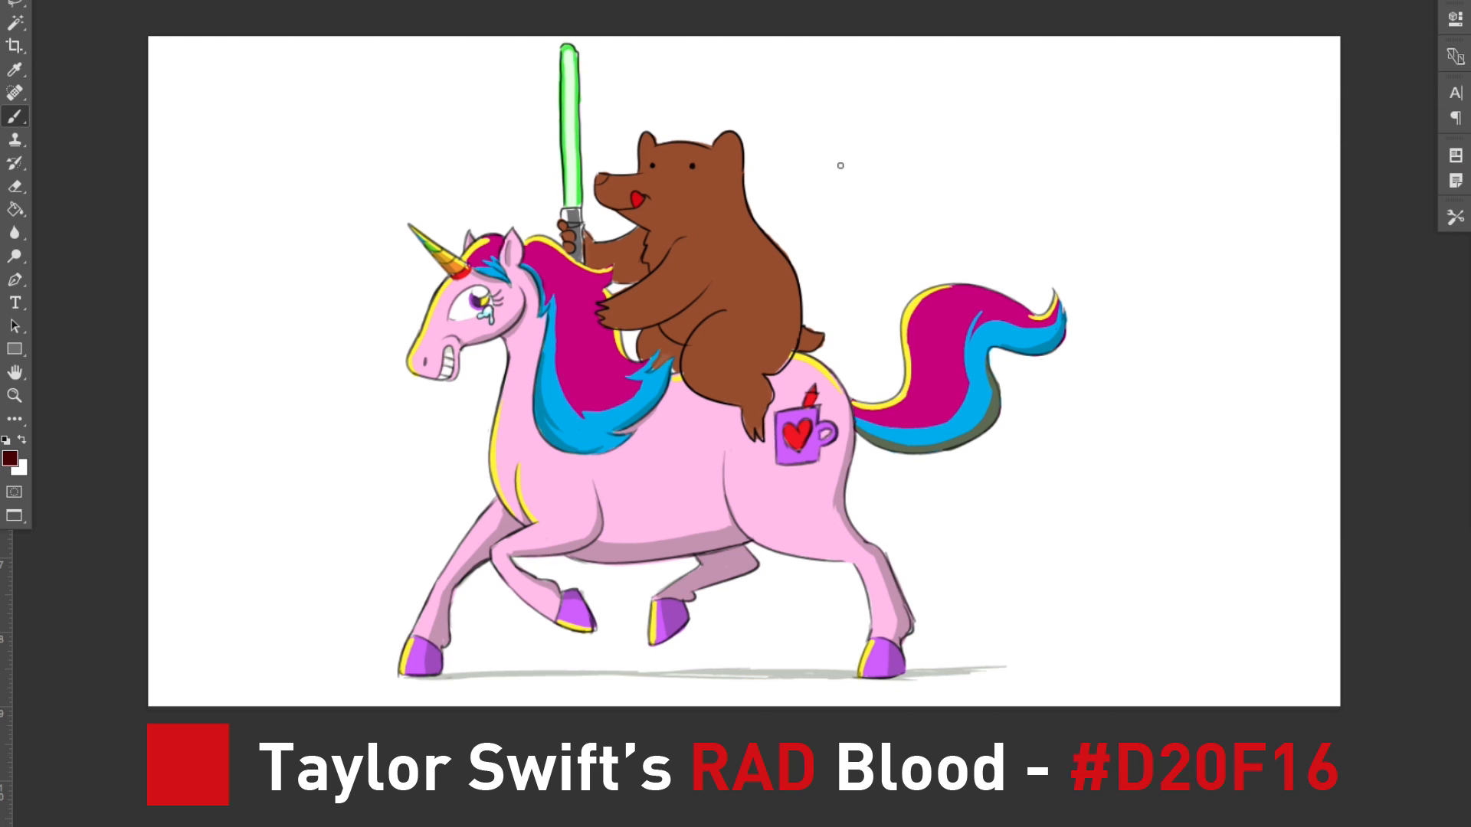
click(10, 459)
click(1448, 356)
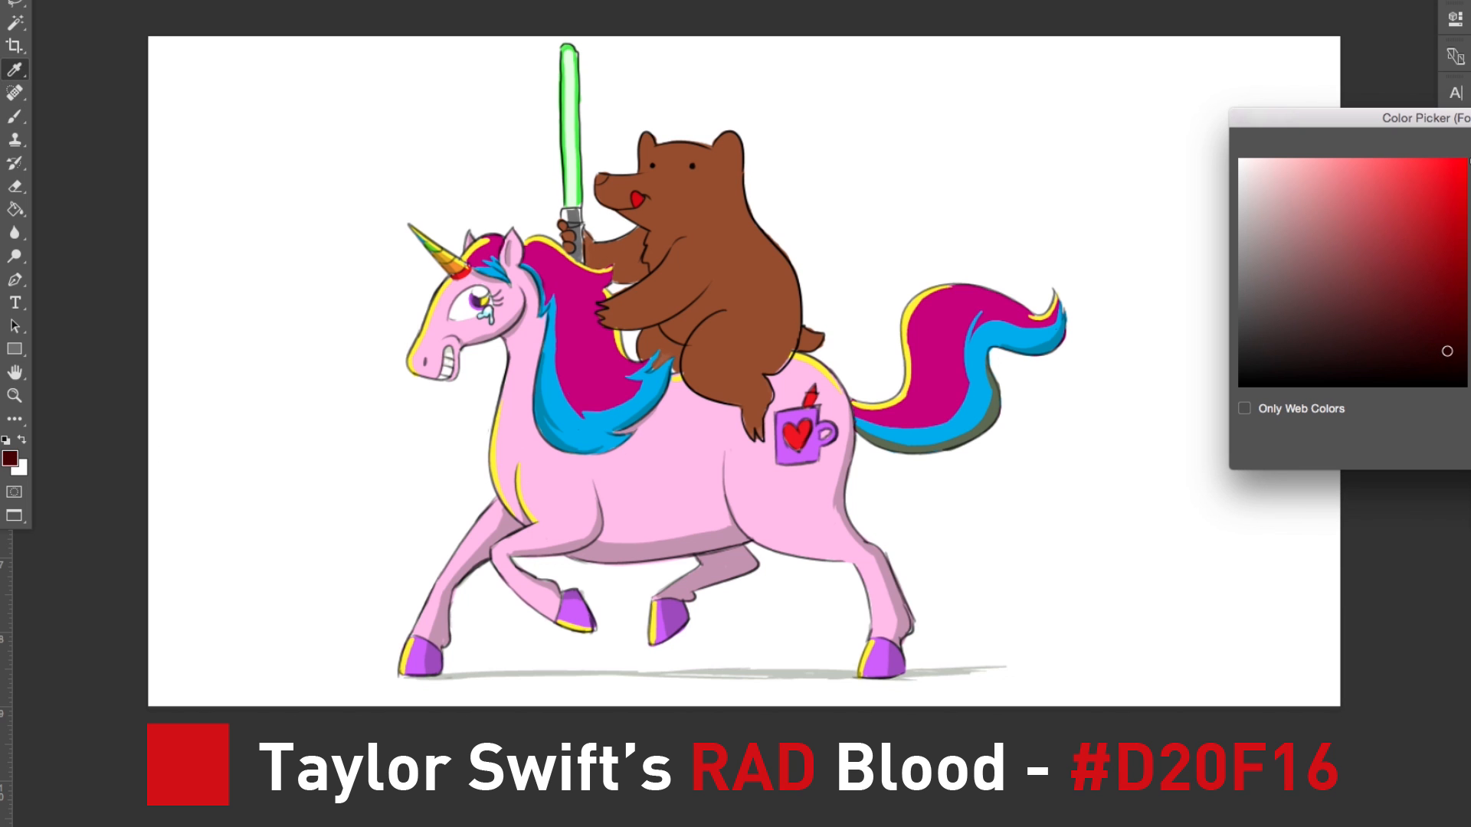
key(Return)
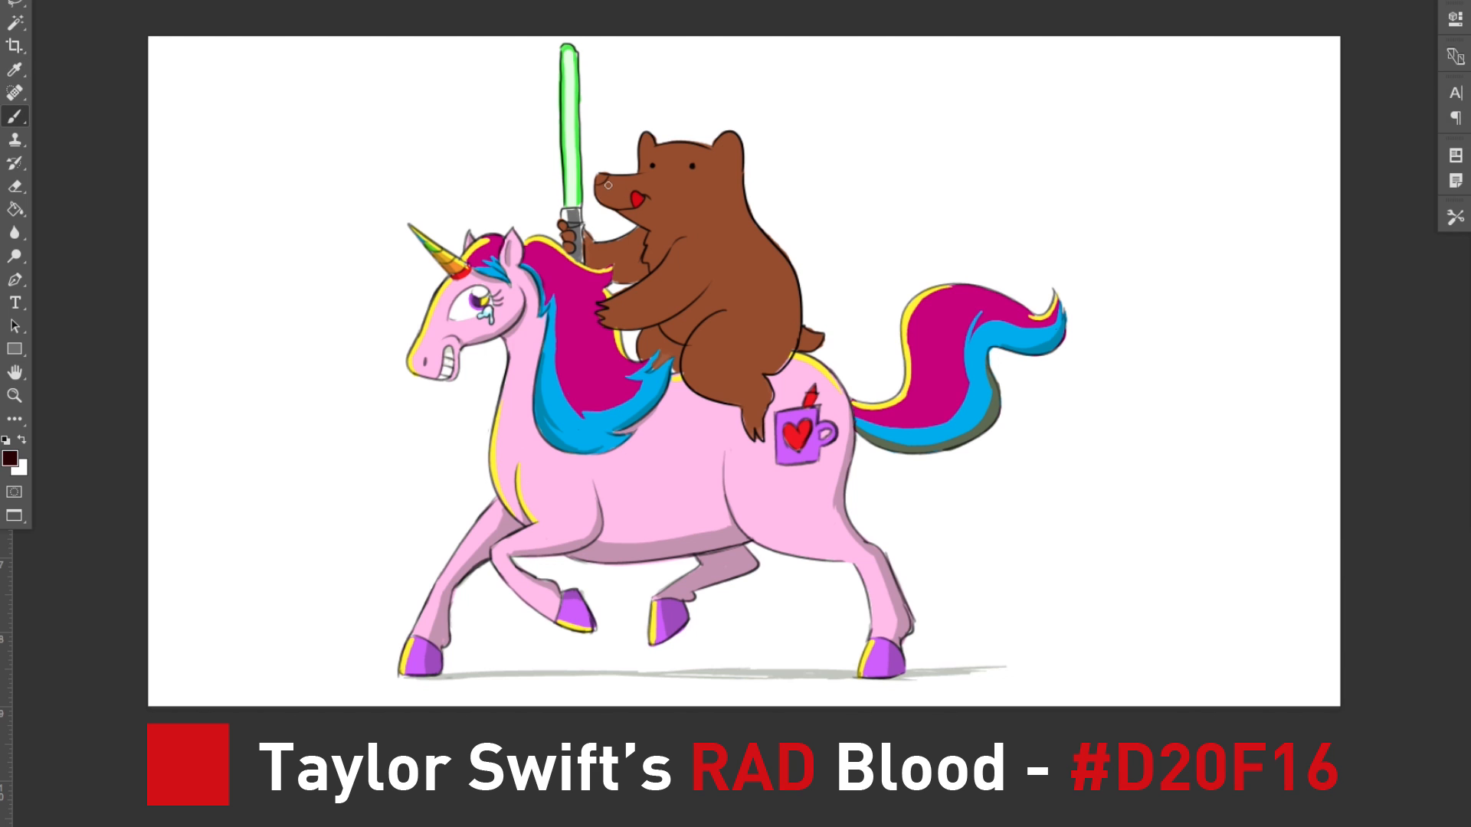
drag(602, 178, 600, 181)
key(e)
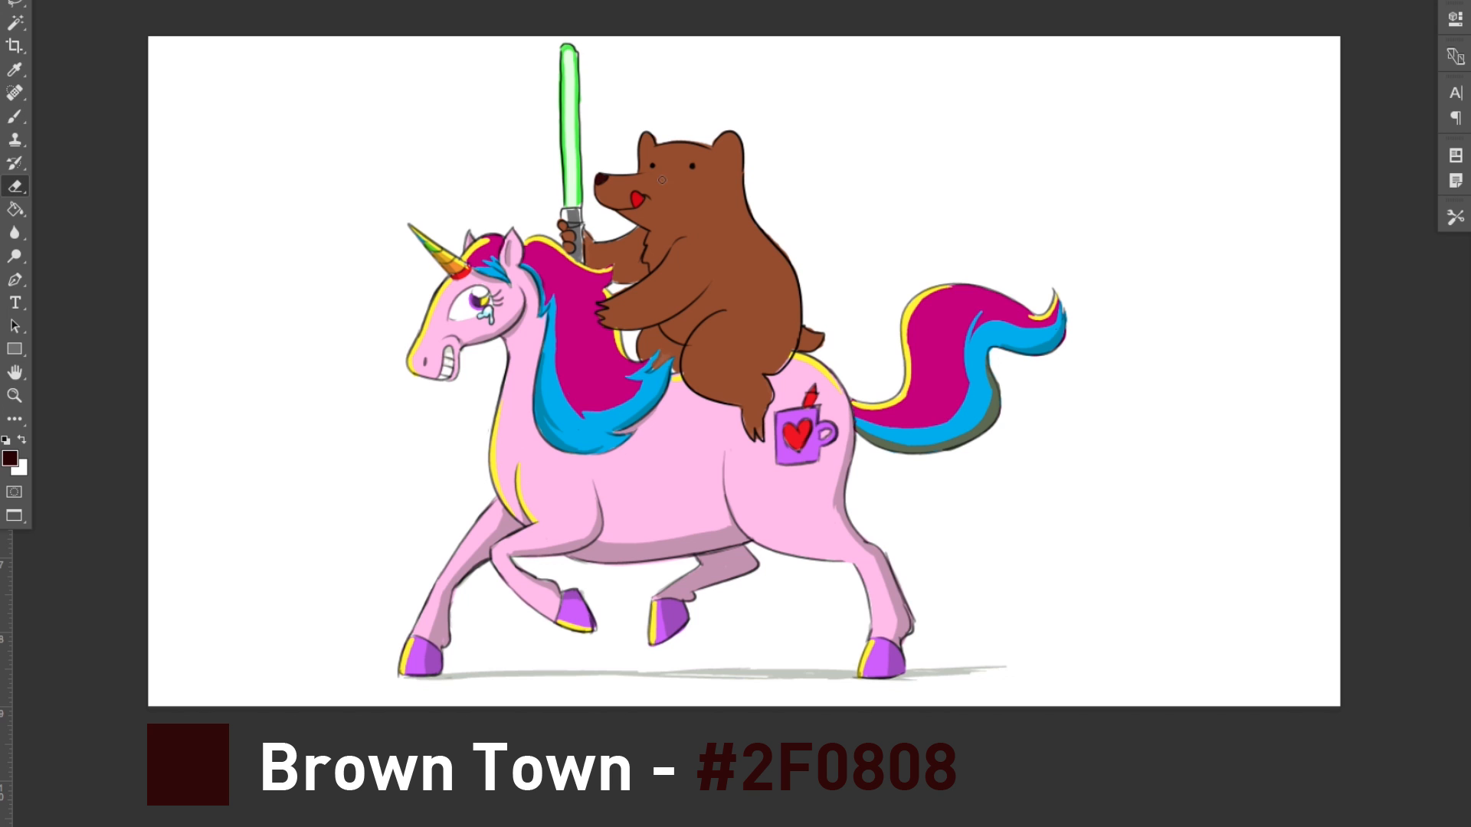
Step: Set the foreground color to yellow-green (#DDEC3A) and paint highlights along the bear's ear, head, arms and thigh
click(10, 458)
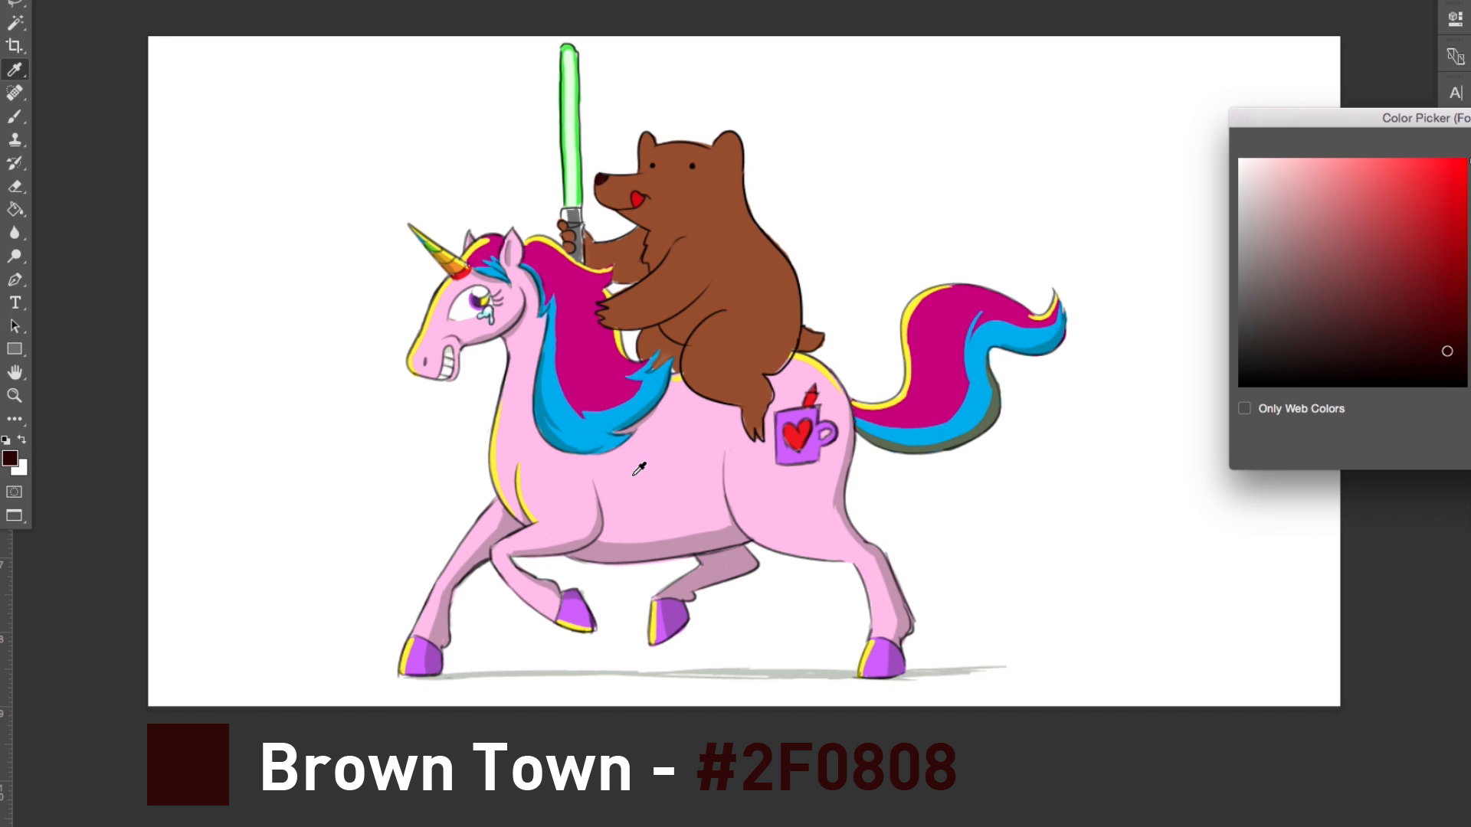
drag(1356, 120, 1358, 104)
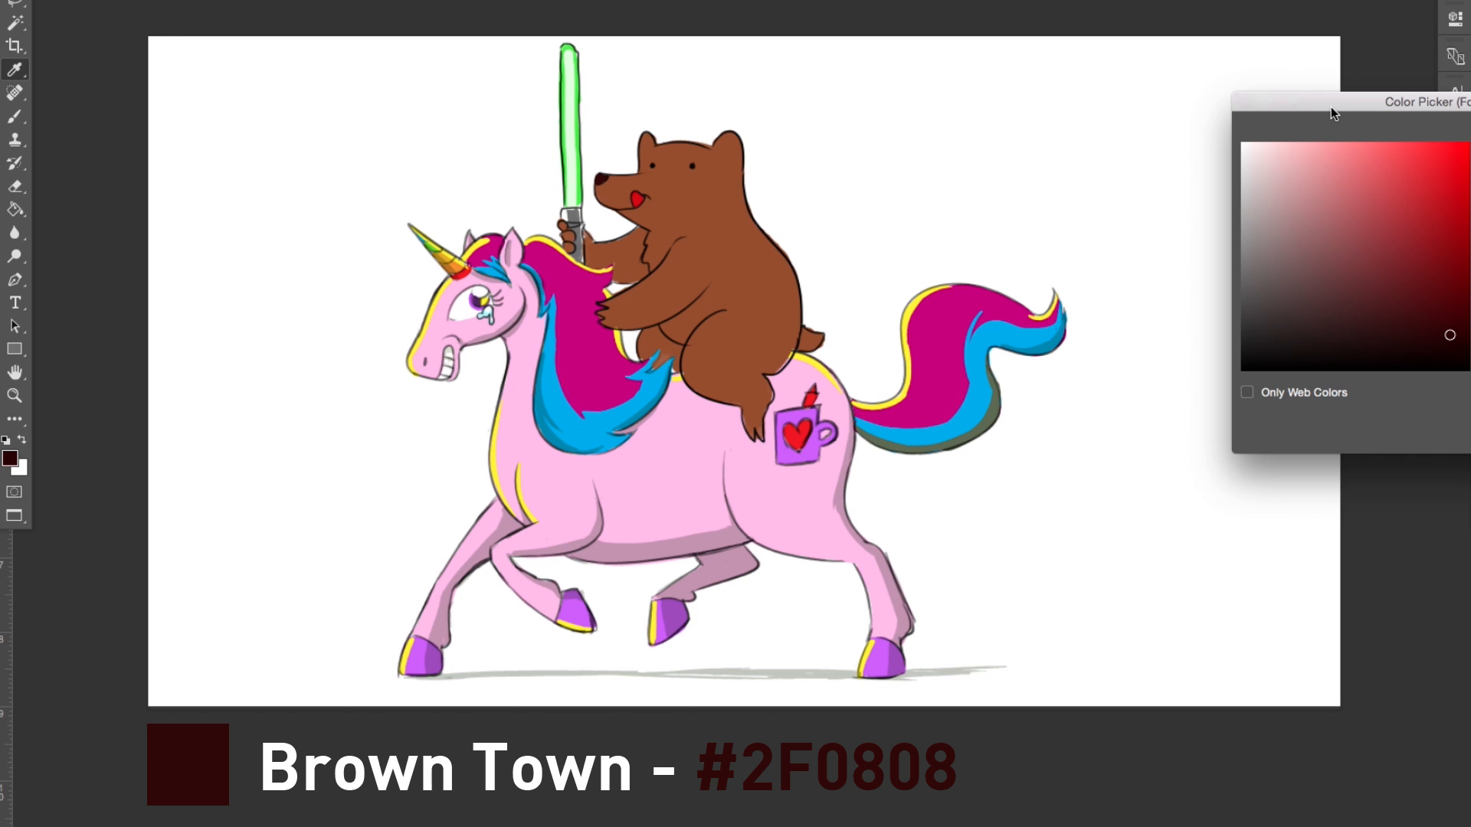
drag(1326, 105, 1310, 69)
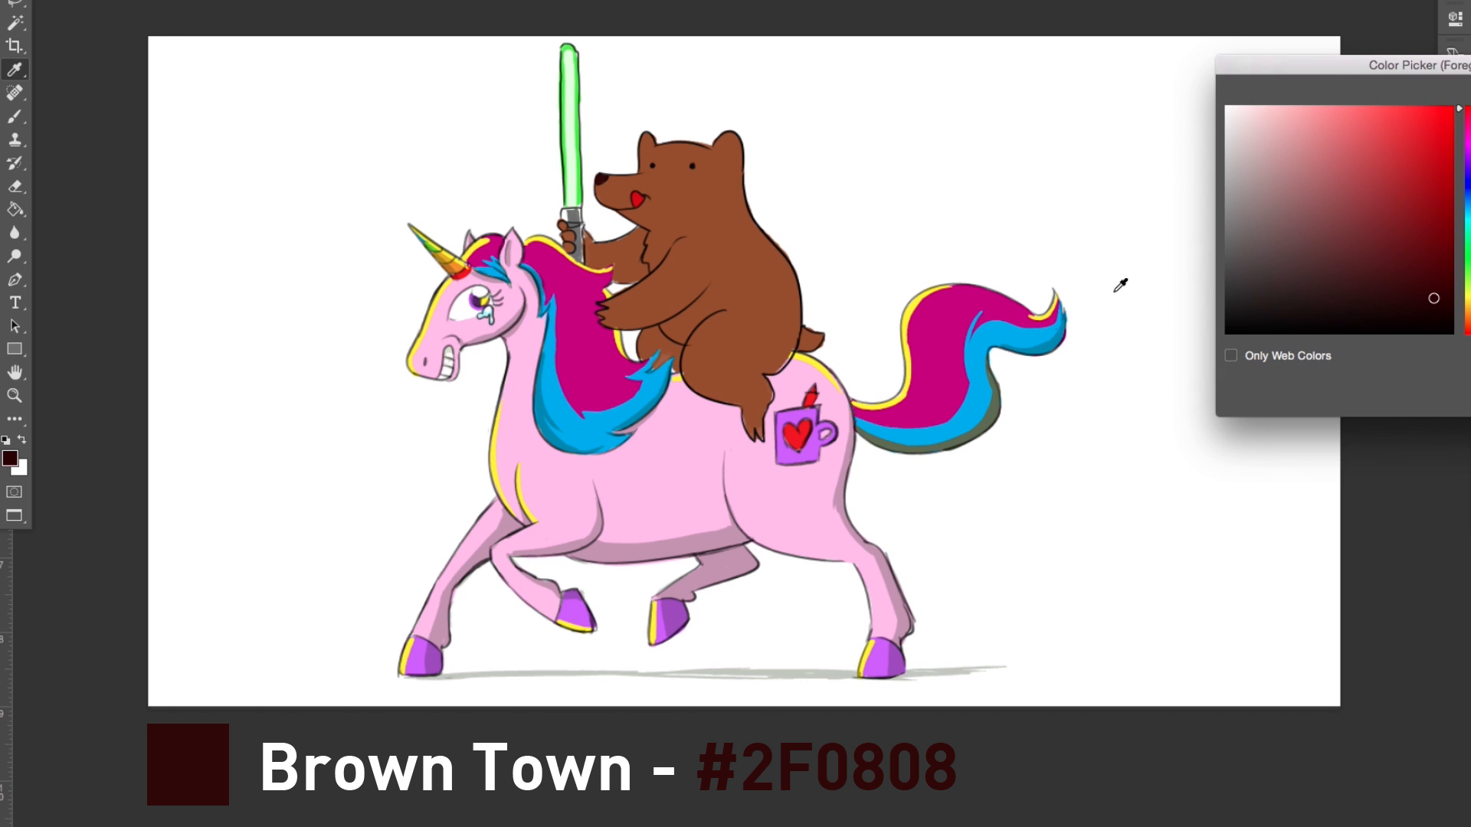
click(576, 92)
mouse_move(1468, 263)
mouse_down()
mouse_move(1468, 296)
mouse_move(1467, 250)
mouse_move(1468, 275)
mouse_up()
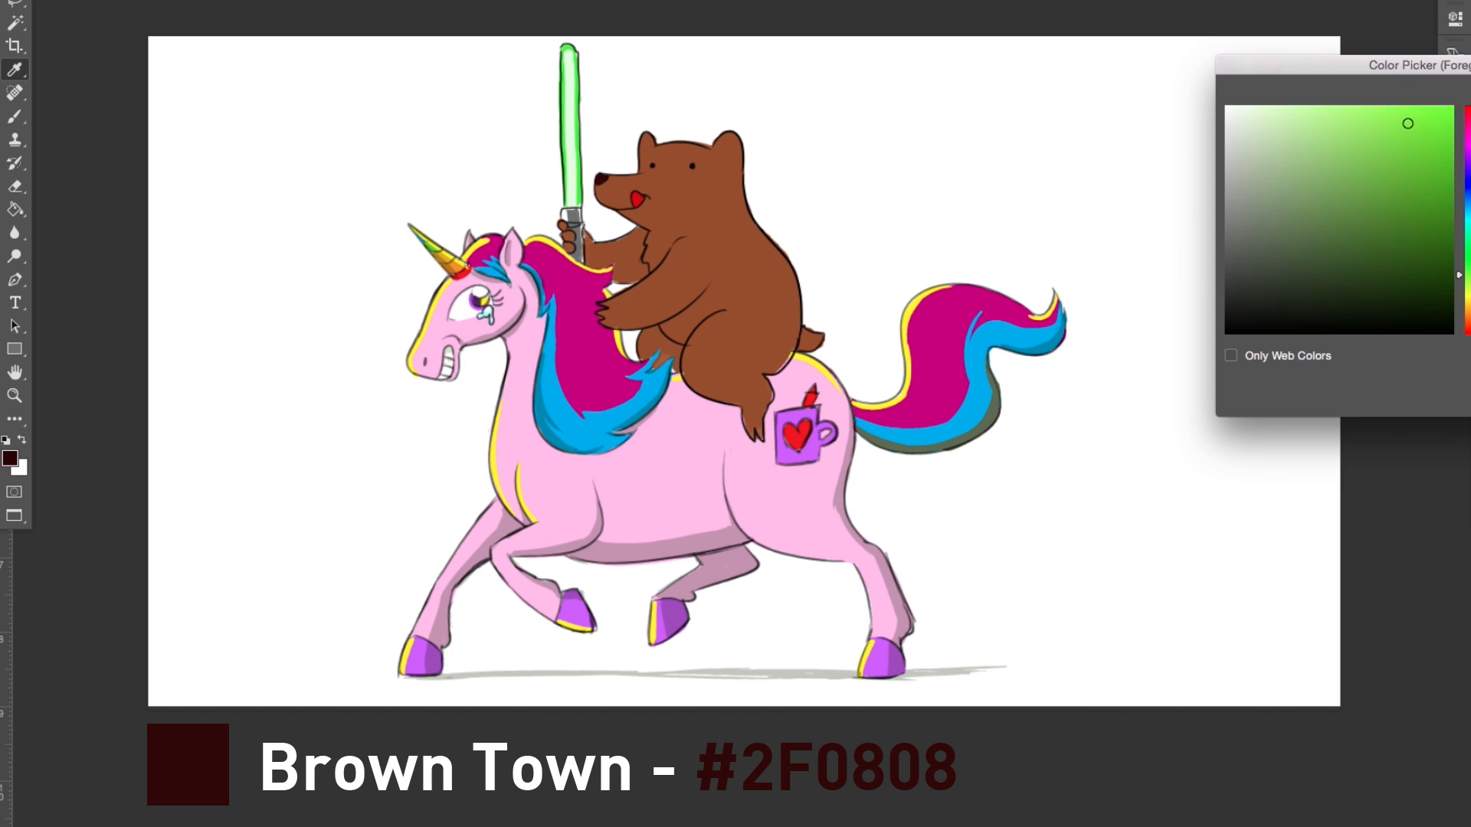
drag(1468, 275, 1468, 294)
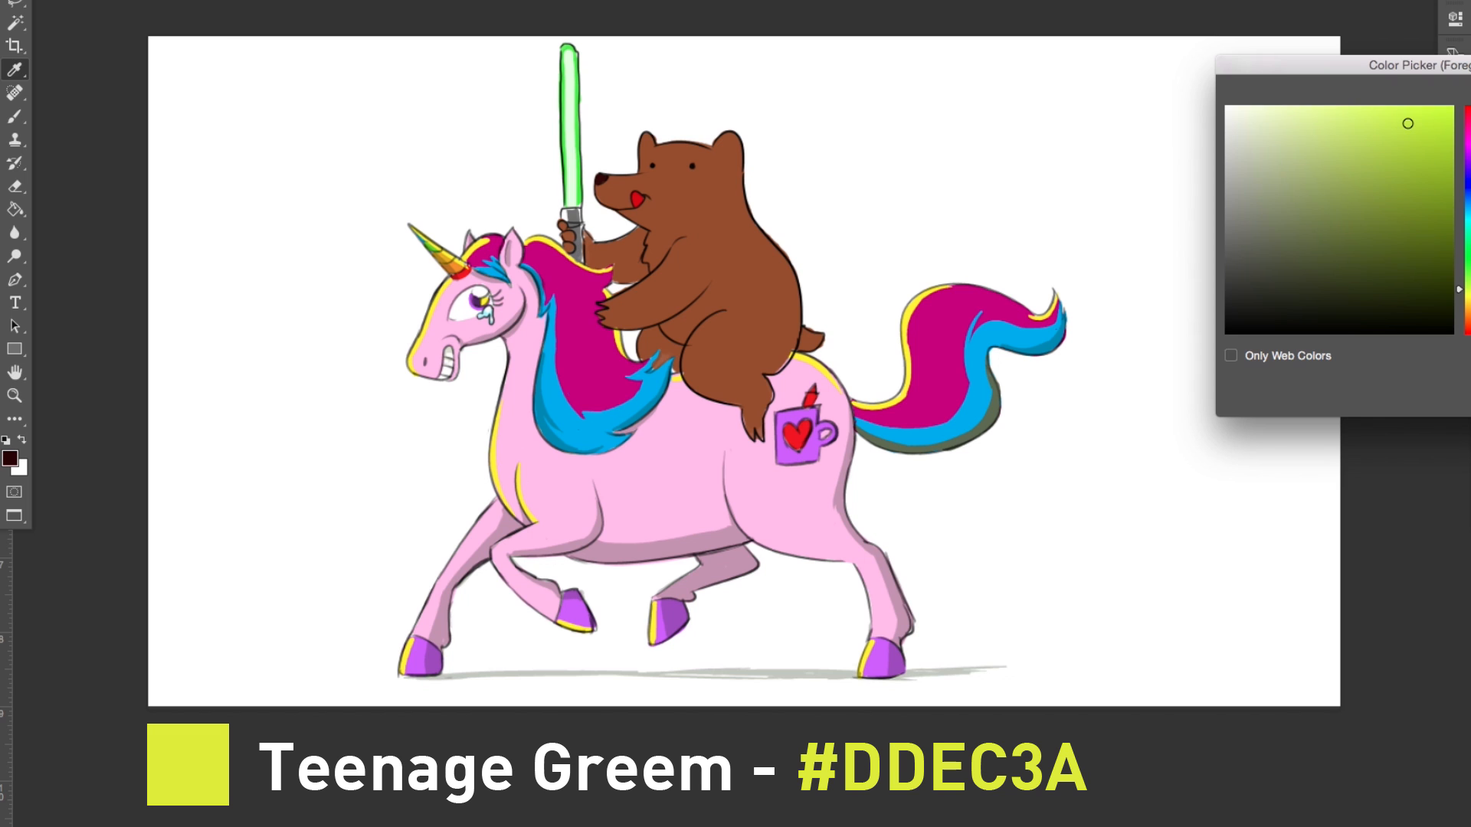
key(Return)
key(b)
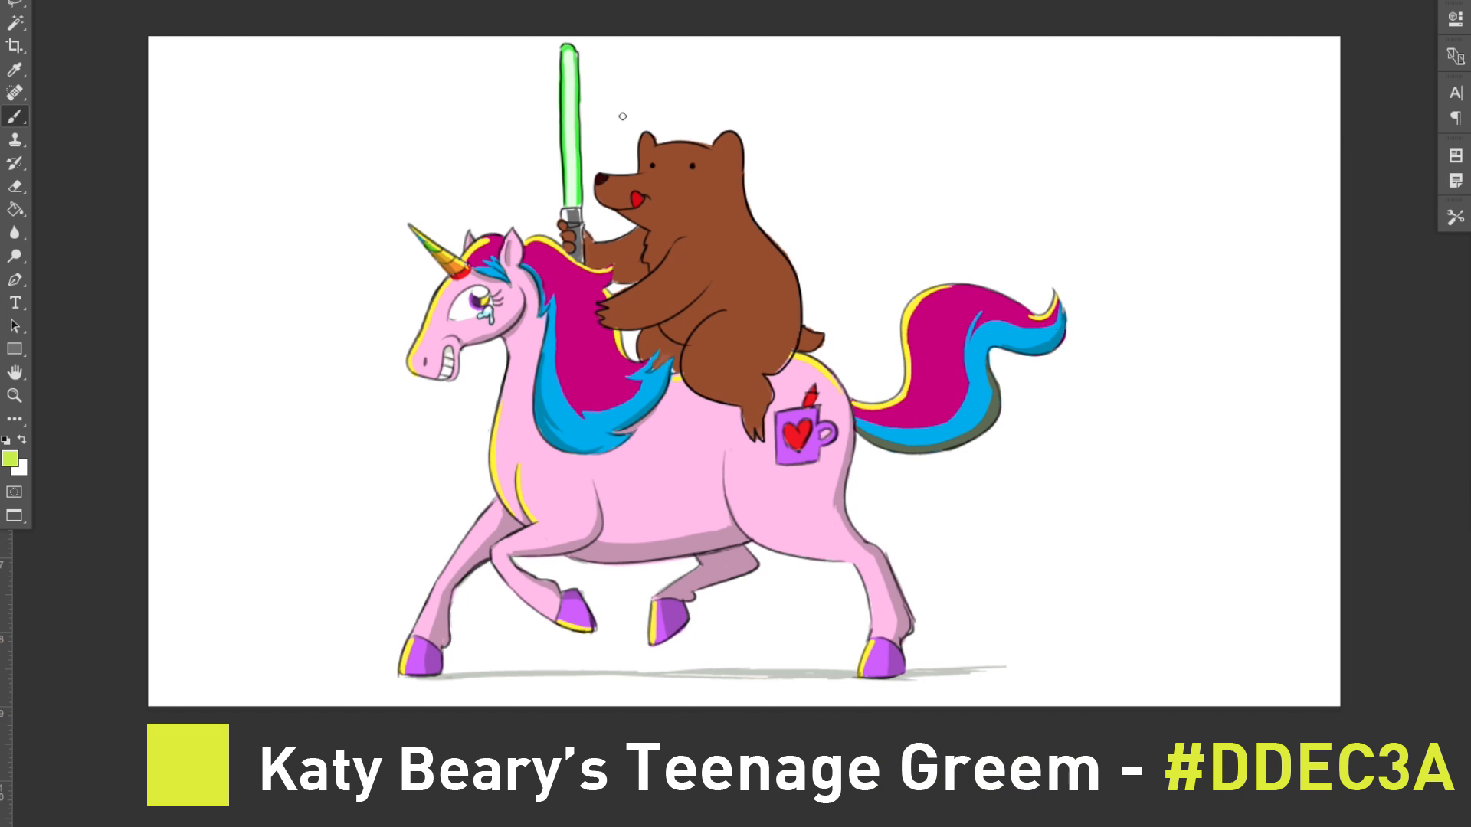
mouse_move(645, 135)
mouse_down()
mouse_move(638, 170)
mouse_move(729, 133)
mouse_move(694, 142)
mouse_up()
drag(586, 239, 637, 234)
drag(606, 307, 665, 262)
drag(708, 317, 684, 351)
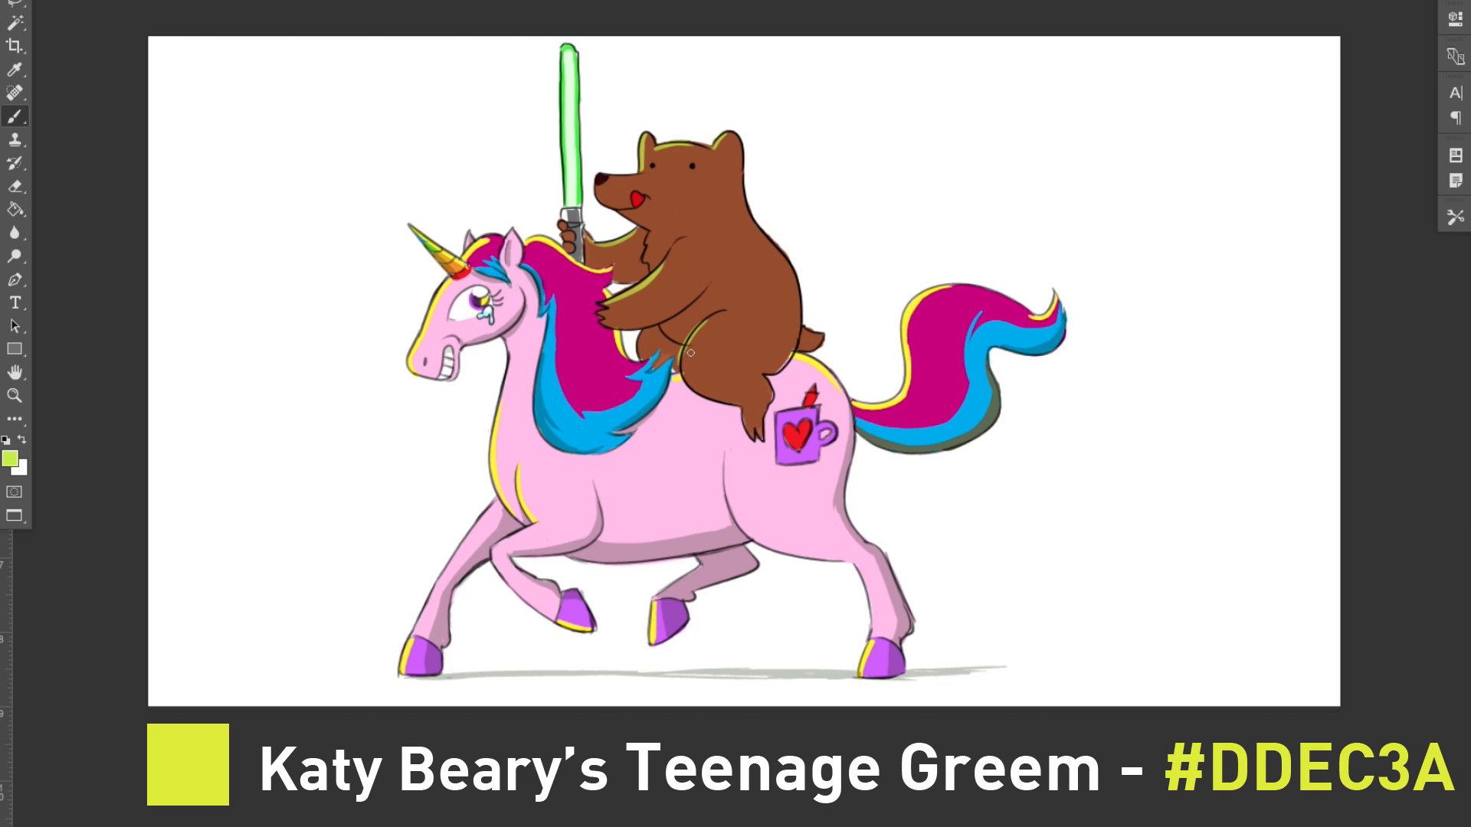
Step: Undo the last thigh highlight stroke and repaint the yellow-green highlight along the front edge of the bear's thigh
key(ctrl+z)
drag(708, 321, 683, 374)
key(ctrl+z)
mouse_move(709, 320)
mouse_down()
mouse_move(679, 366)
mouse_move(640, 356)
mouse_up()
Step: Sample the bear's brown fur and set the foreground color to a dark purple for the brush
click(11, 460)
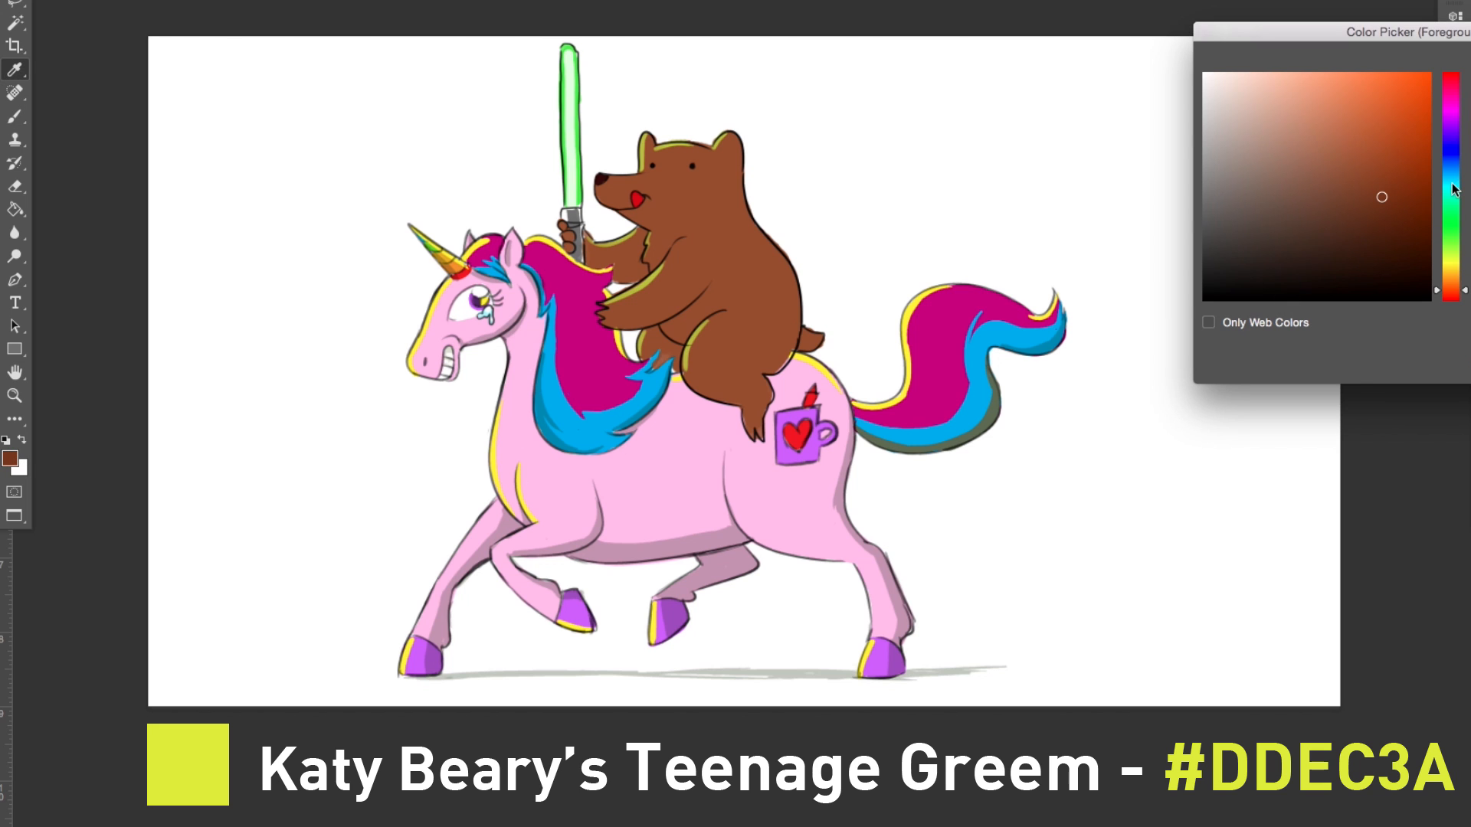
click(776, 314)
drag(1444, 143, 1444, 125)
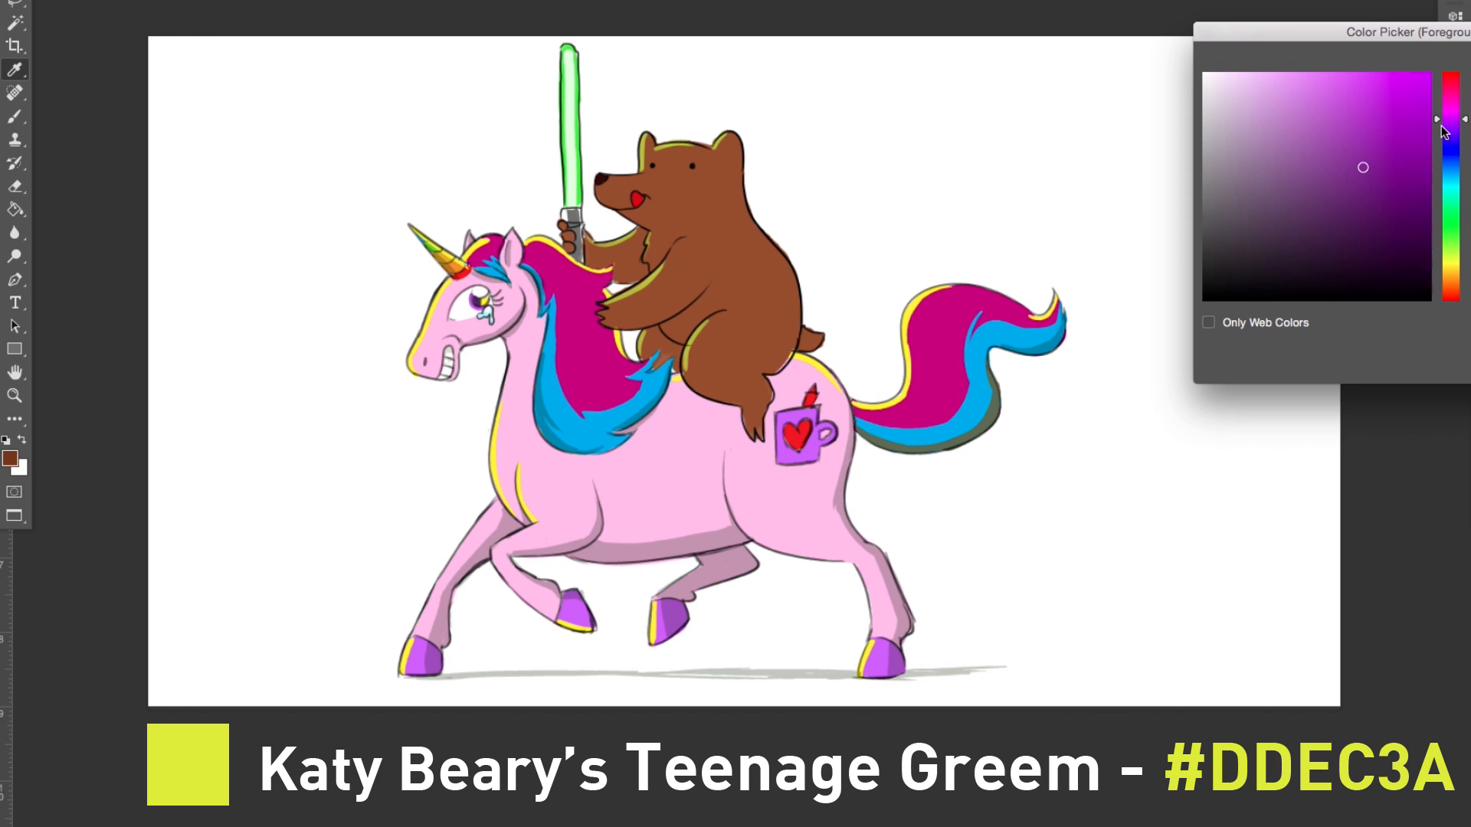
click(1392, 191)
key(Return)
key(b)
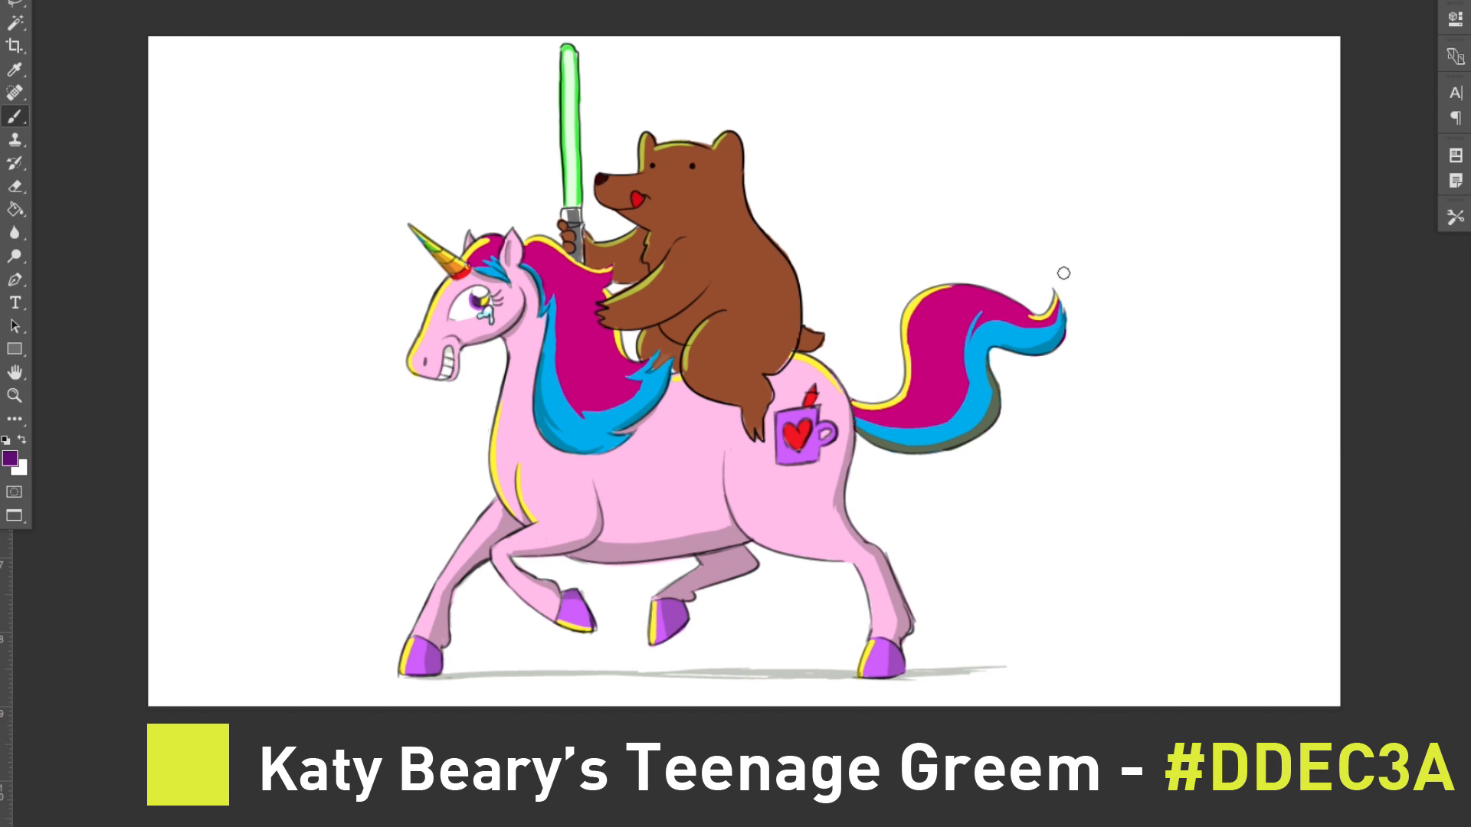
Step: Set the foreground color to purple (#9E15A0) and paint shadows along the bear's back, legs, arms and lower muzzle
click(10, 458)
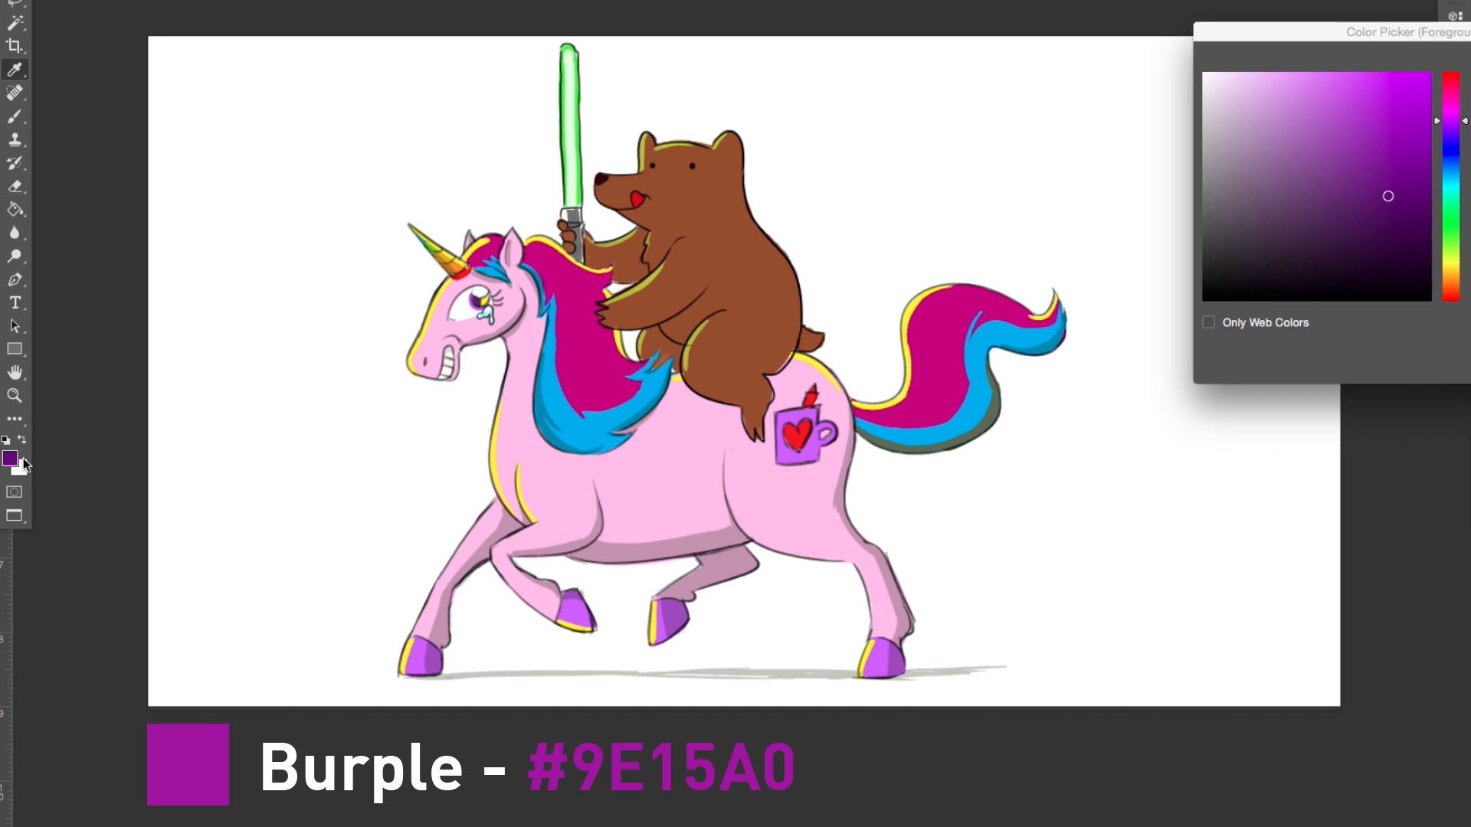
click(1455, 128)
drag(1455, 132, 1455, 112)
click(1401, 161)
key(Return)
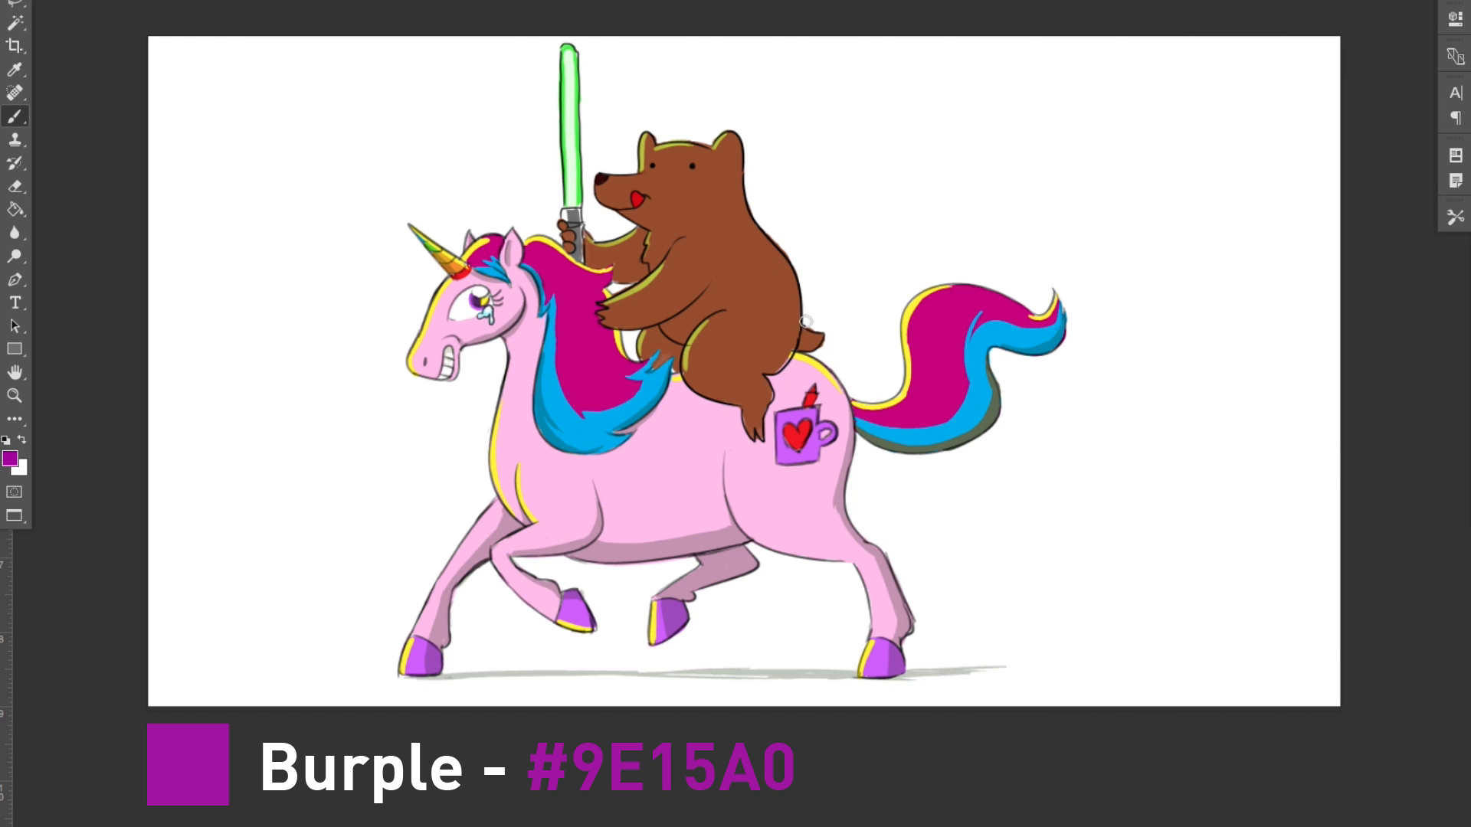
mouse_move(734, 144)
mouse_down()
mouse_move(765, 239)
mouse_move(728, 136)
mouse_move(746, 214)
mouse_move(789, 292)
mouse_move(767, 367)
mouse_move(795, 315)
mouse_up()
key(ctrl+z)
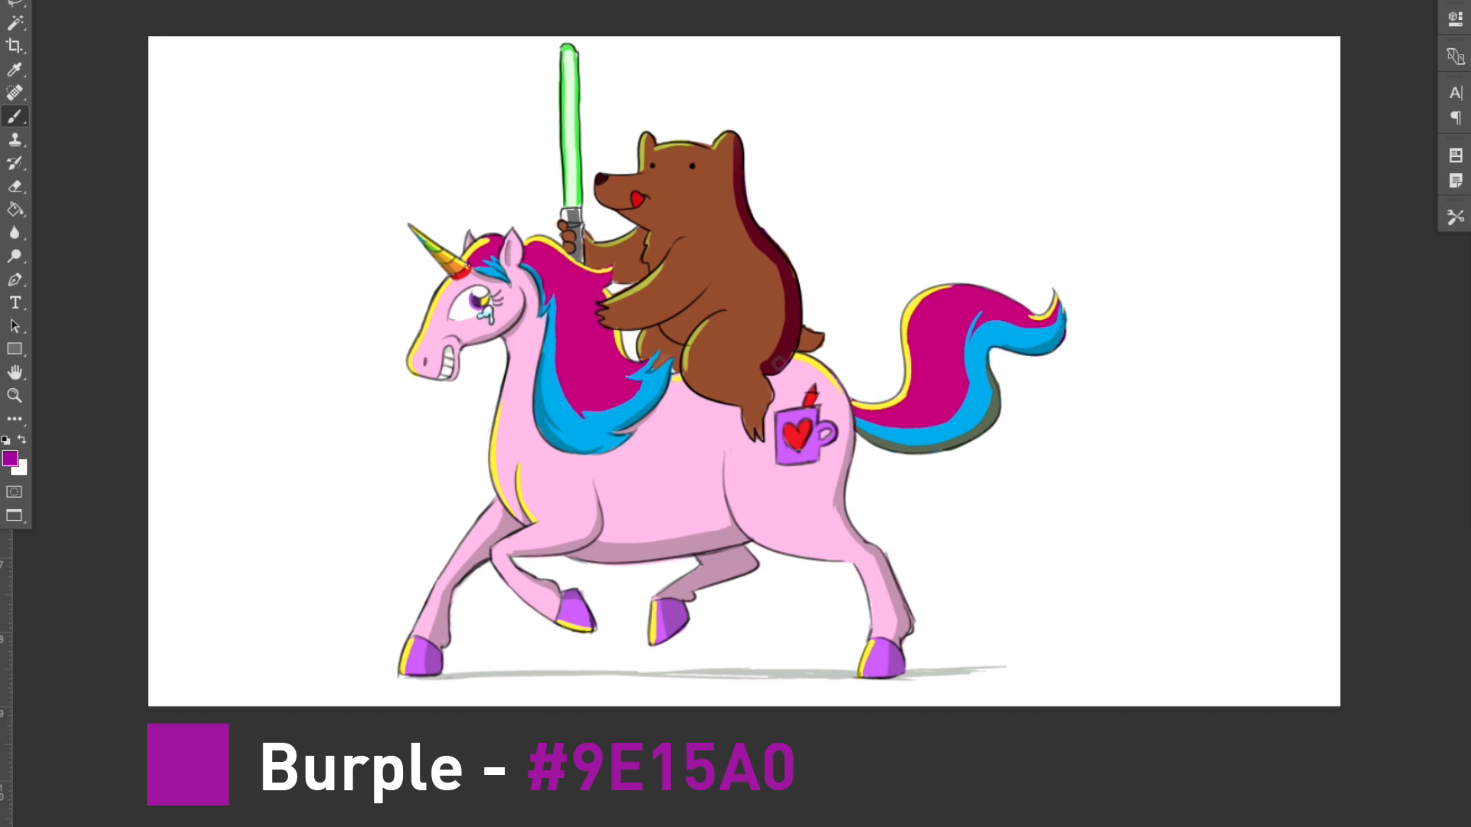
drag(753, 362, 760, 437)
drag(652, 341, 673, 370)
mouse_move(606, 324)
mouse_down()
mouse_move(679, 304)
mouse_move(706, 273)
mouse_up()
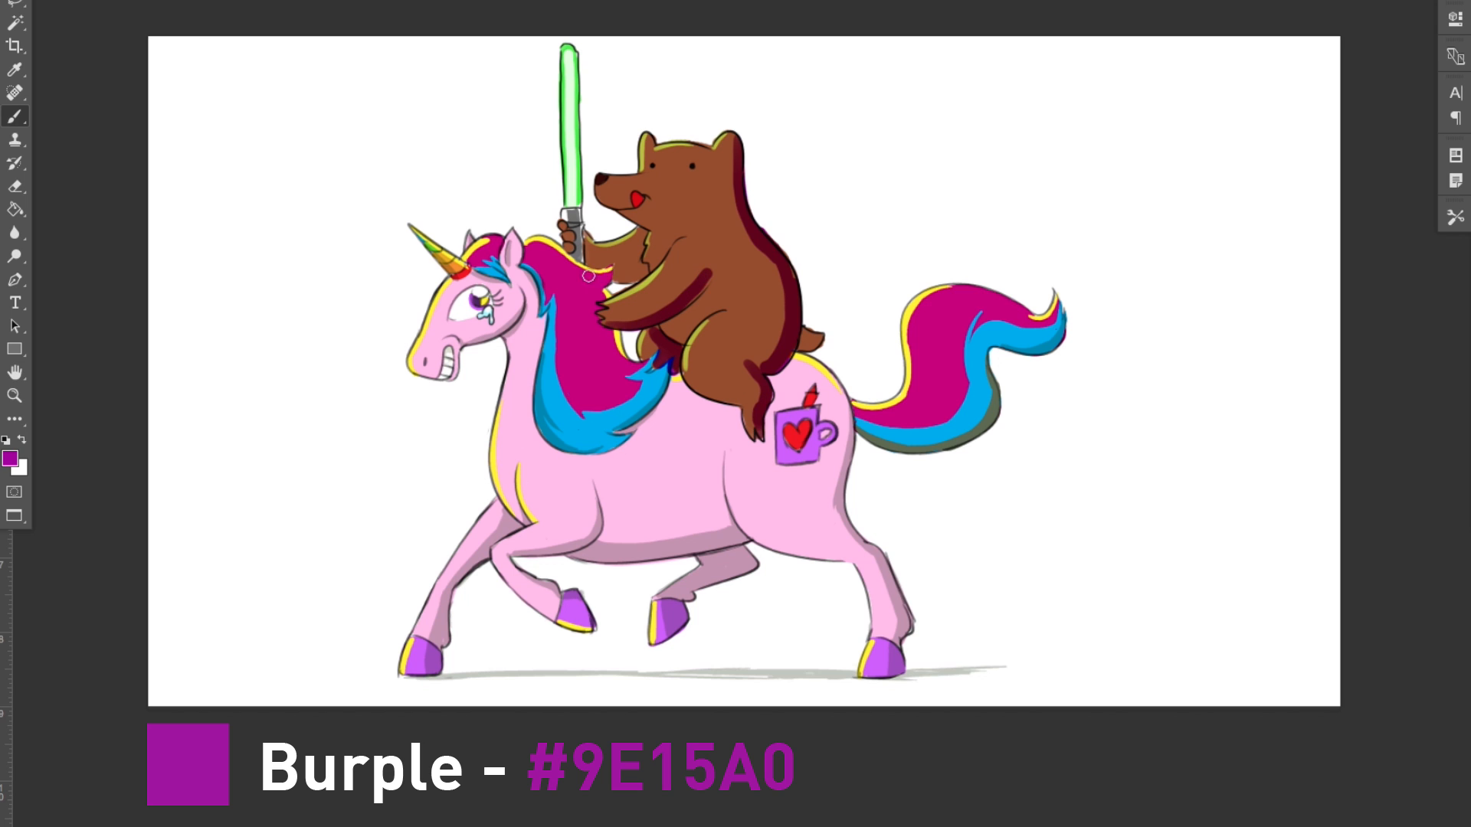
drag(616, 280, 645, 270)
drag(599, 194, 643, 223)
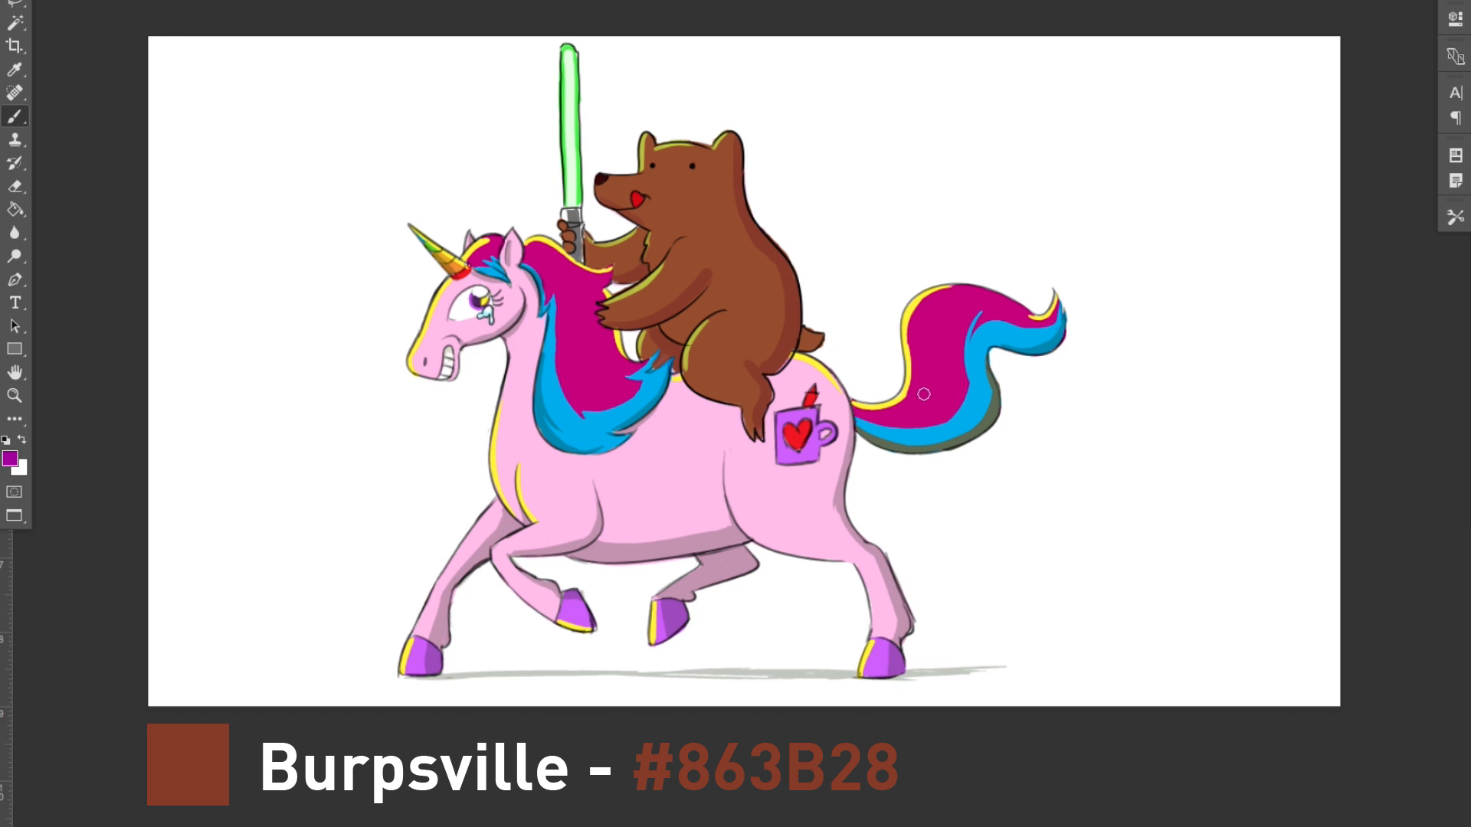
Step: Sample the yellow-green highlight color from the bear's arm as the brush's foreground color
key(i)
click(642, 286)
key(b)
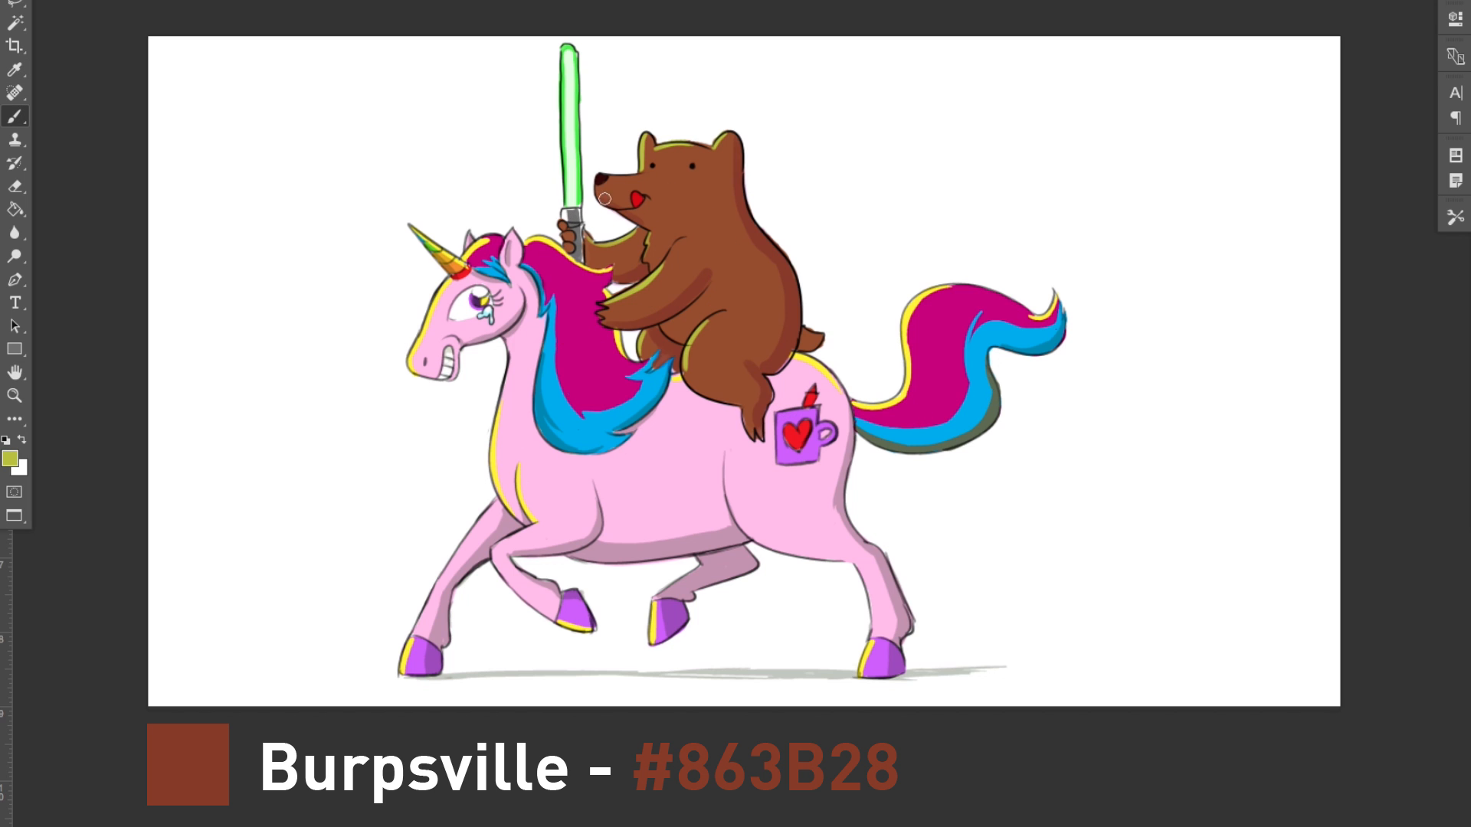